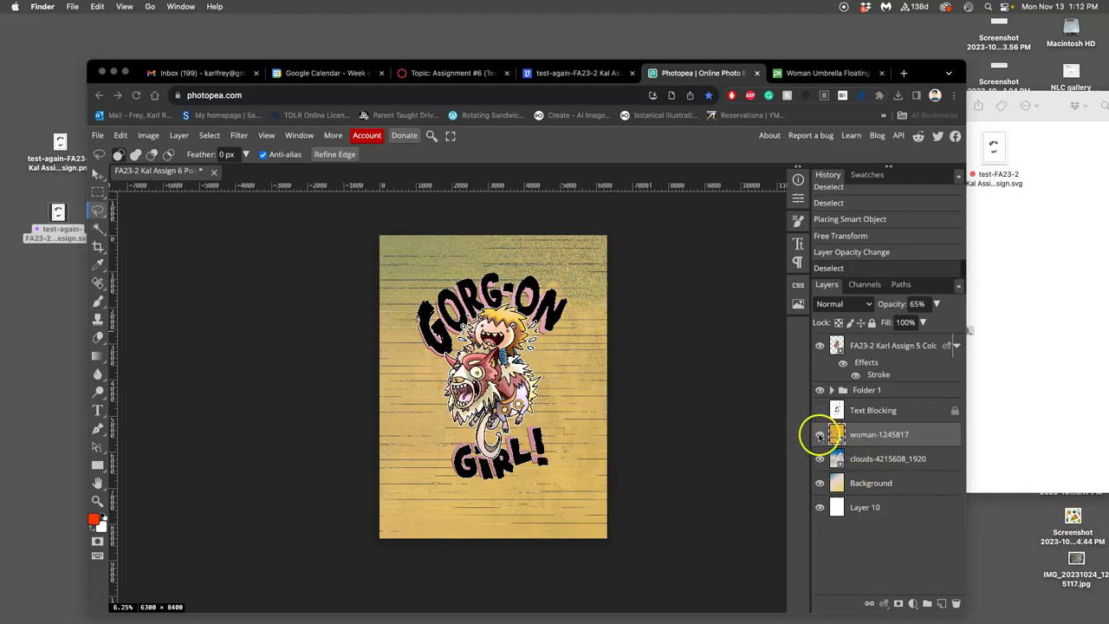
Toggle the woman, clouds and Background layers' visibility to compare the backgrounds
click(819, 436)
click(820, 460)
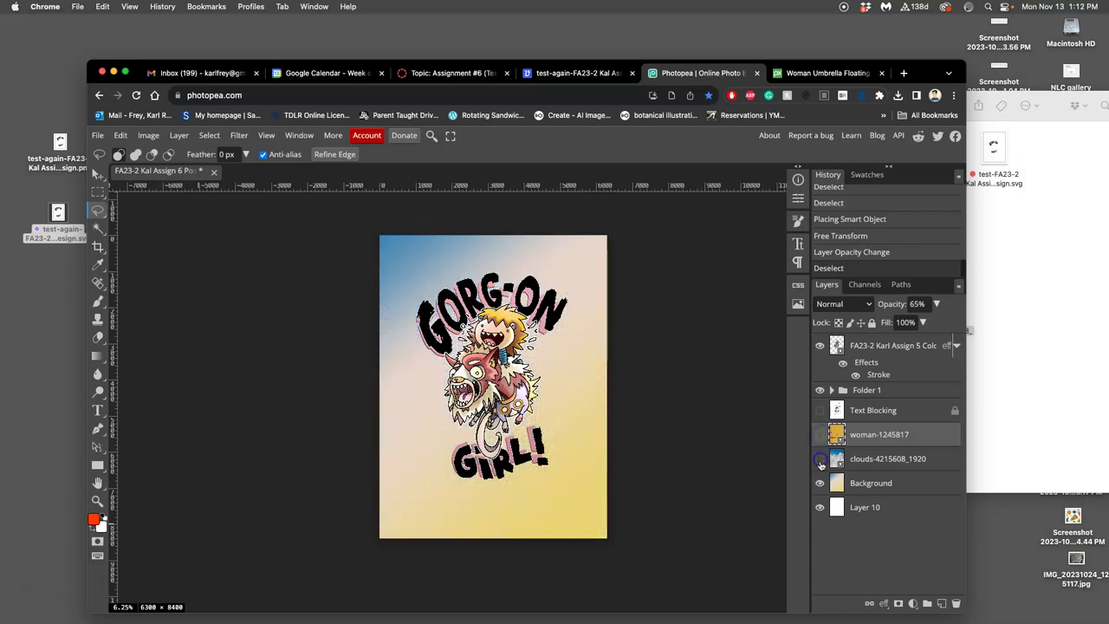
click(819, 485)
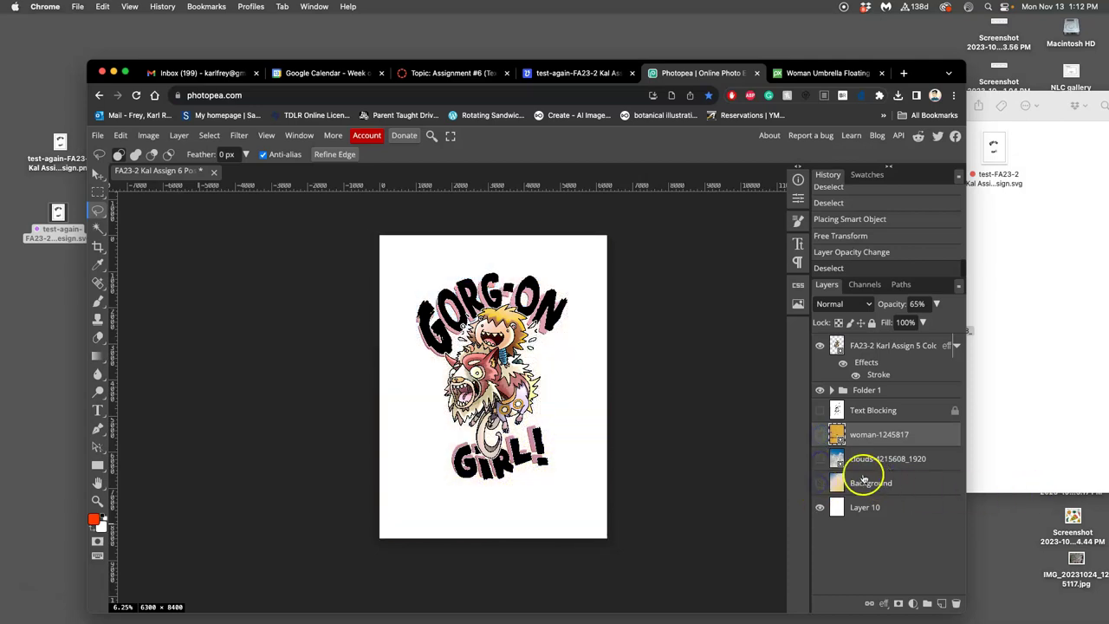
click(820, 459)
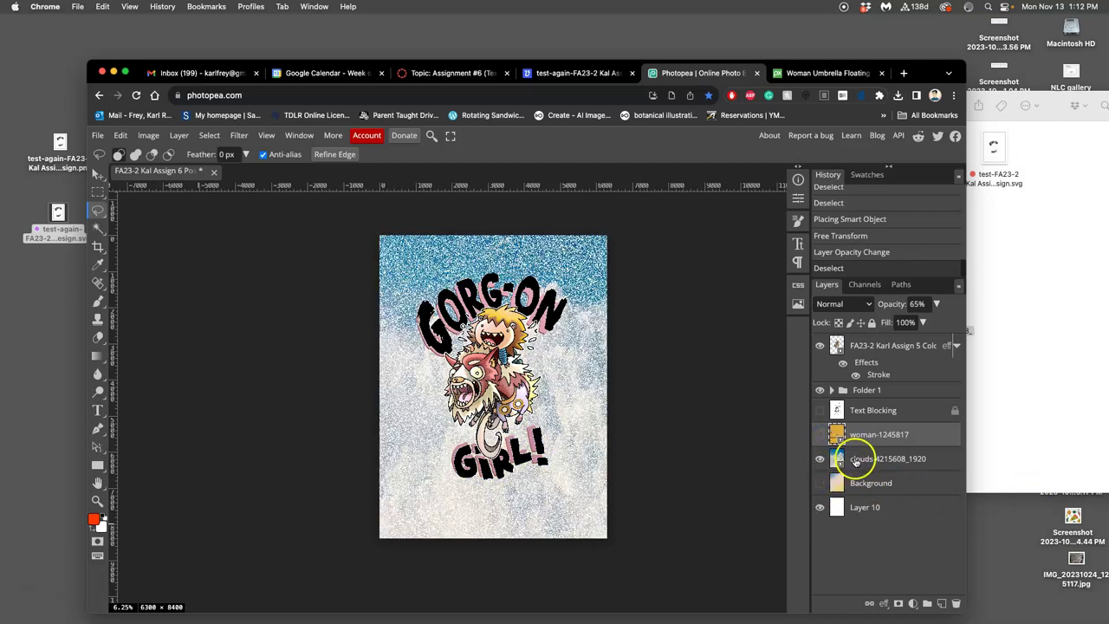
click(820, 435)
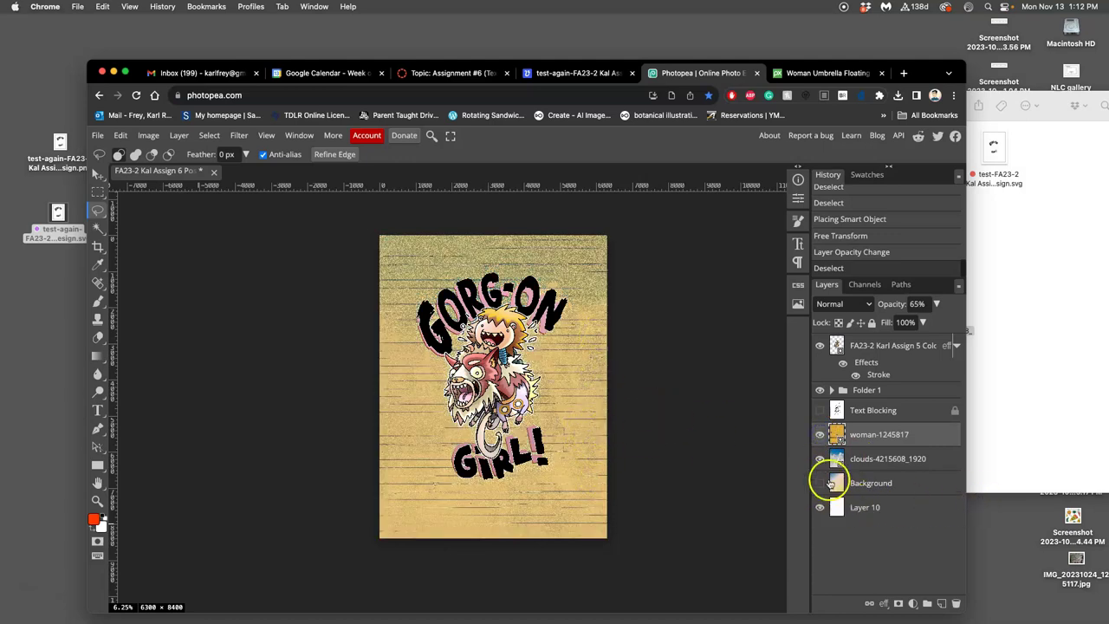
click(821, 461)
click(820, 483)
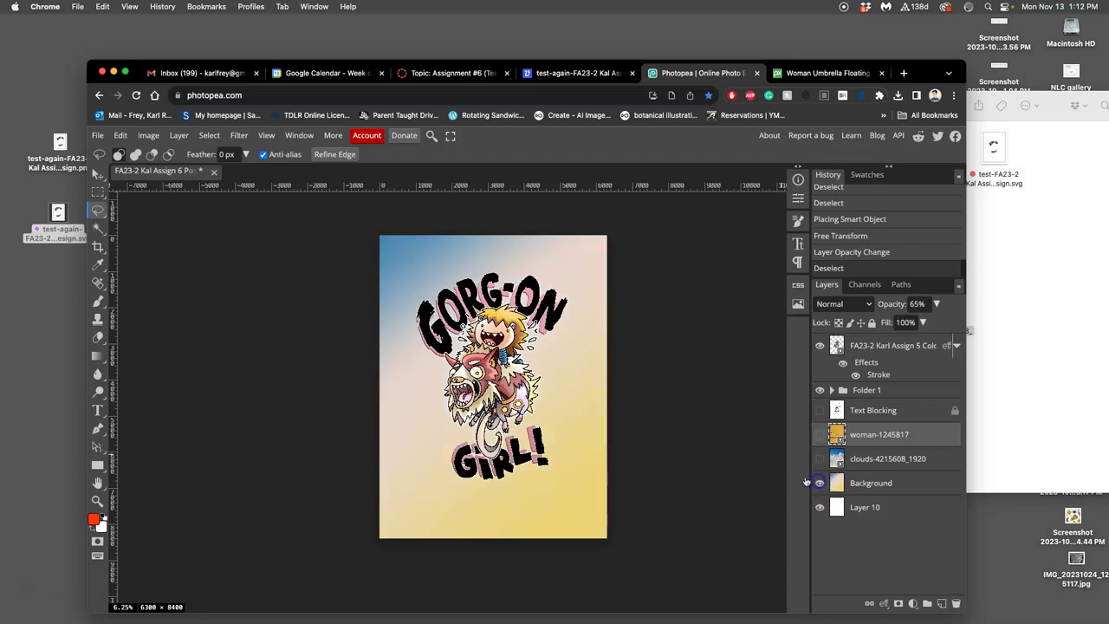
click(821, 460)
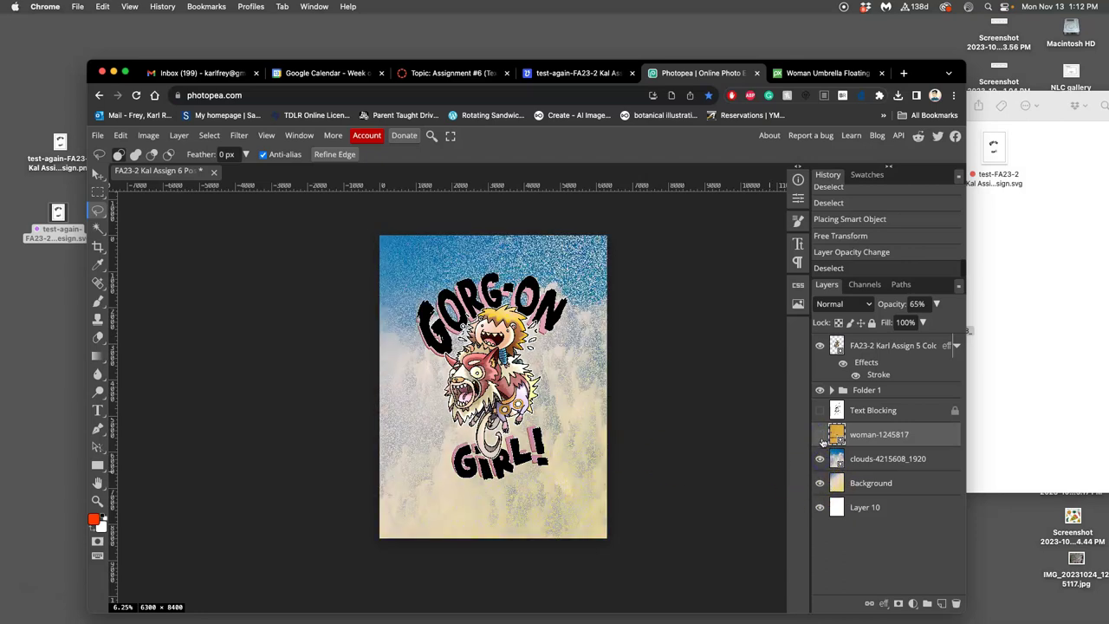
click(821, 436)
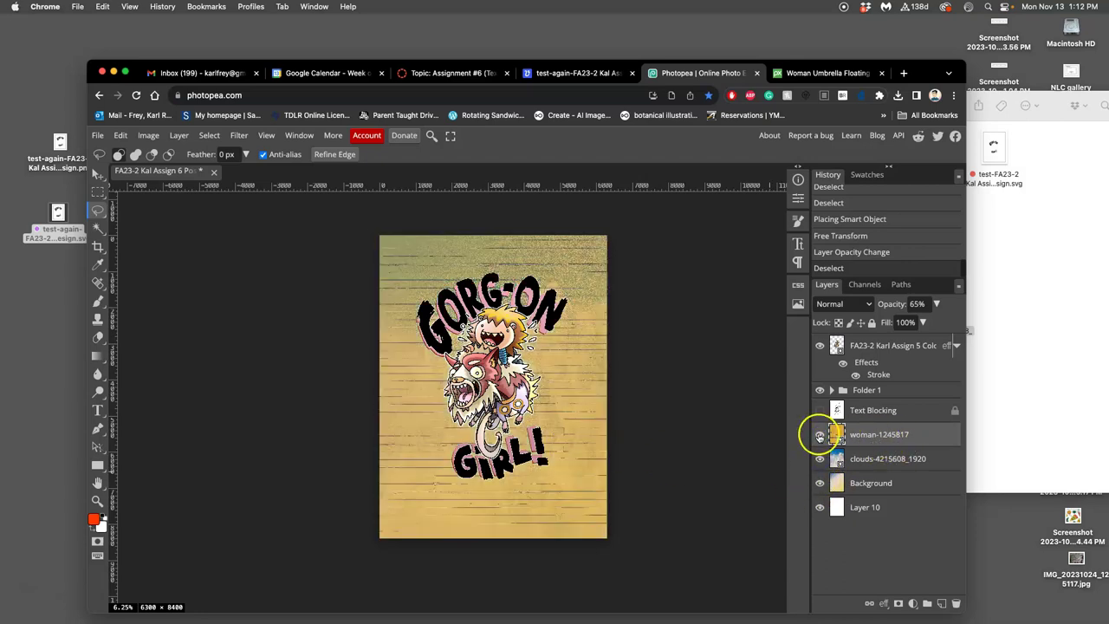
click(820, 436)
click(821, 436)
Rasterize the woman-1245817 and clouds-4215608_1920 texture layers
right_click(918, 436)
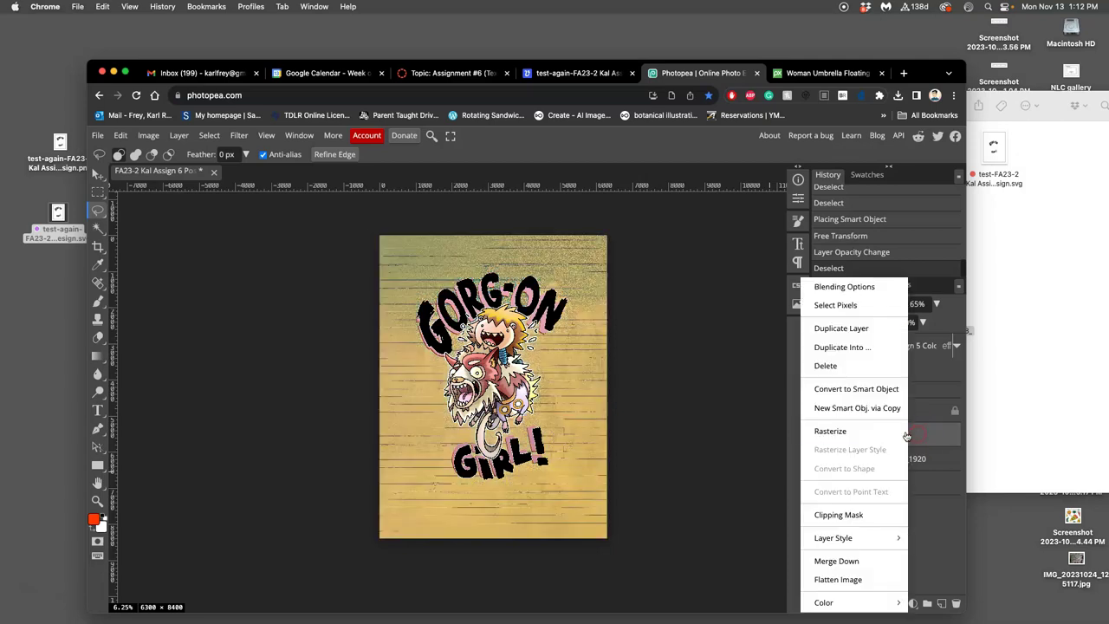
click(837, 432)
click(876, 455)
right_click(873, 453)
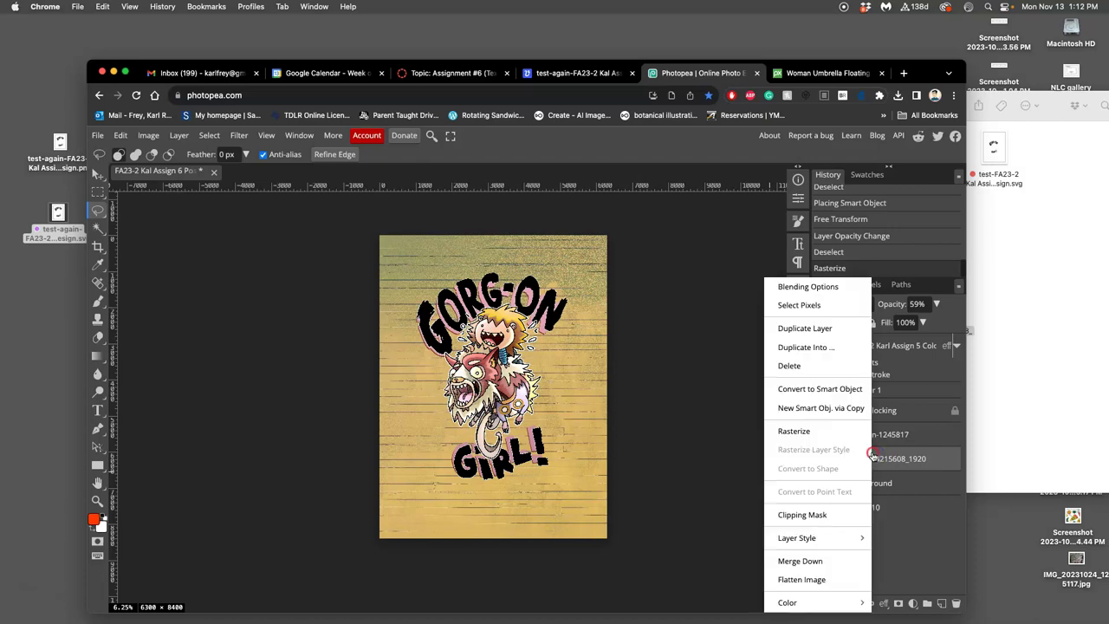
click(823, 432)
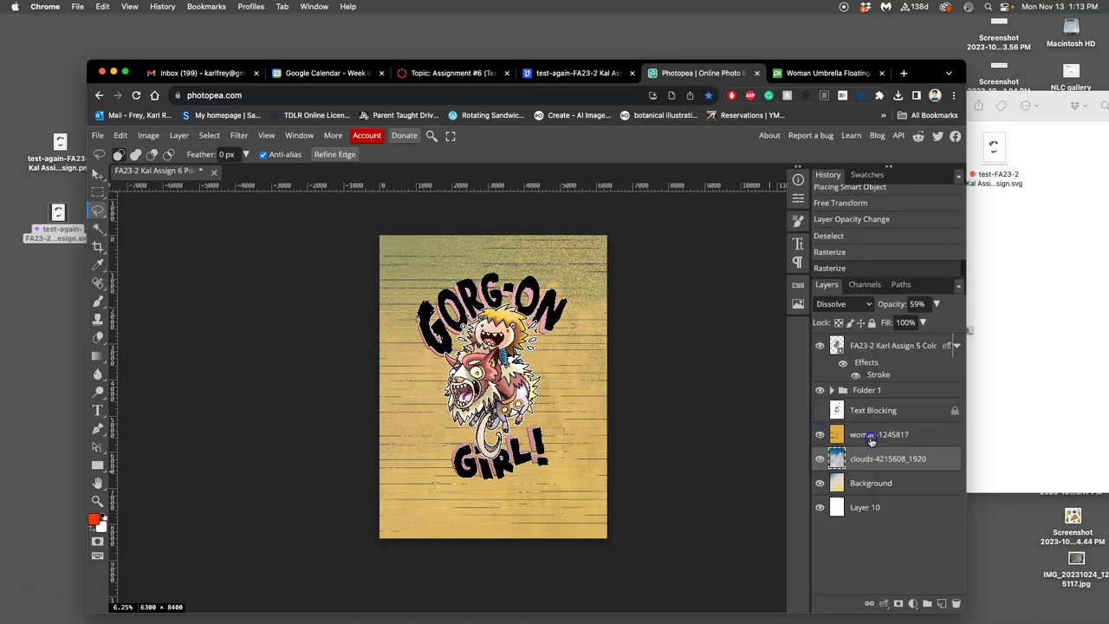
click(875, 435)
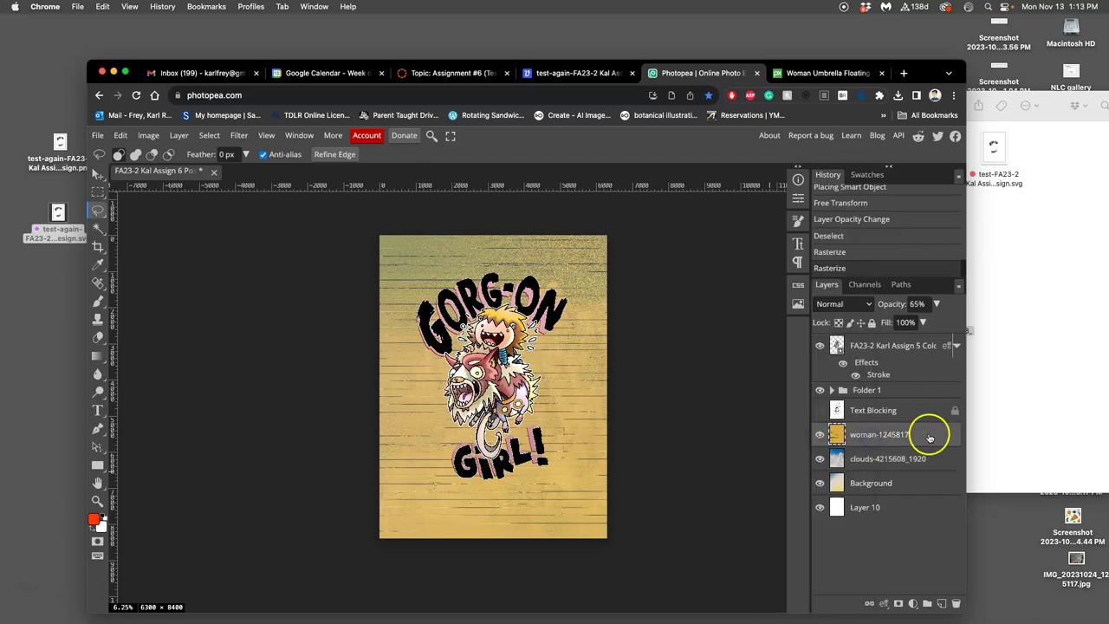
Apply Hue/Saturation to the woman texture with Saturation -11 and Lightness 33
click(149, 137)
mouse_move(165, 176)
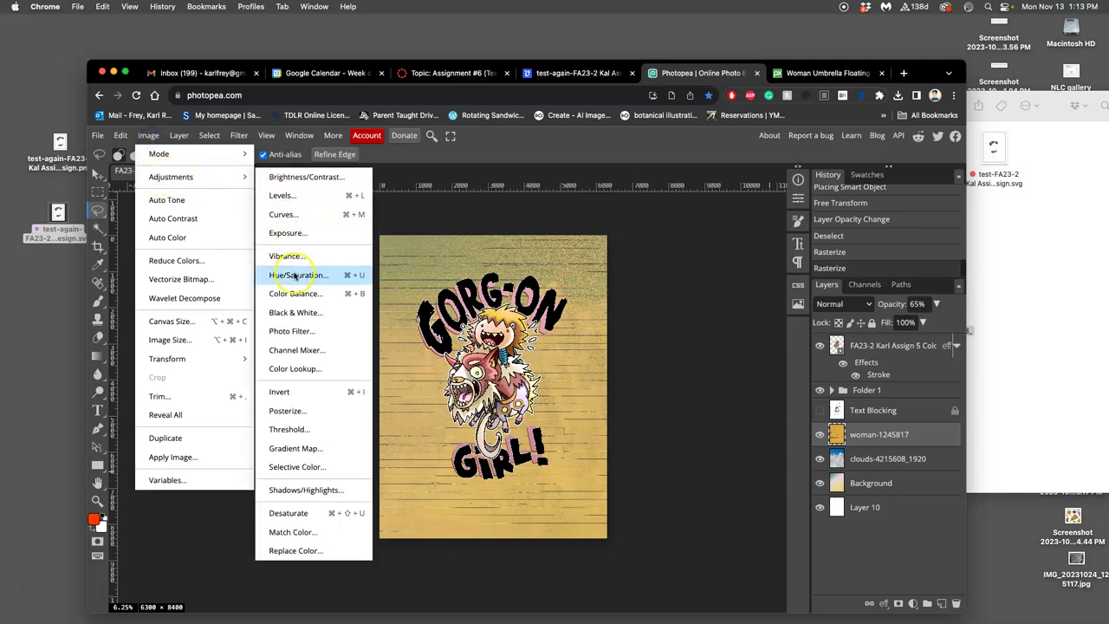
click(295, 275)
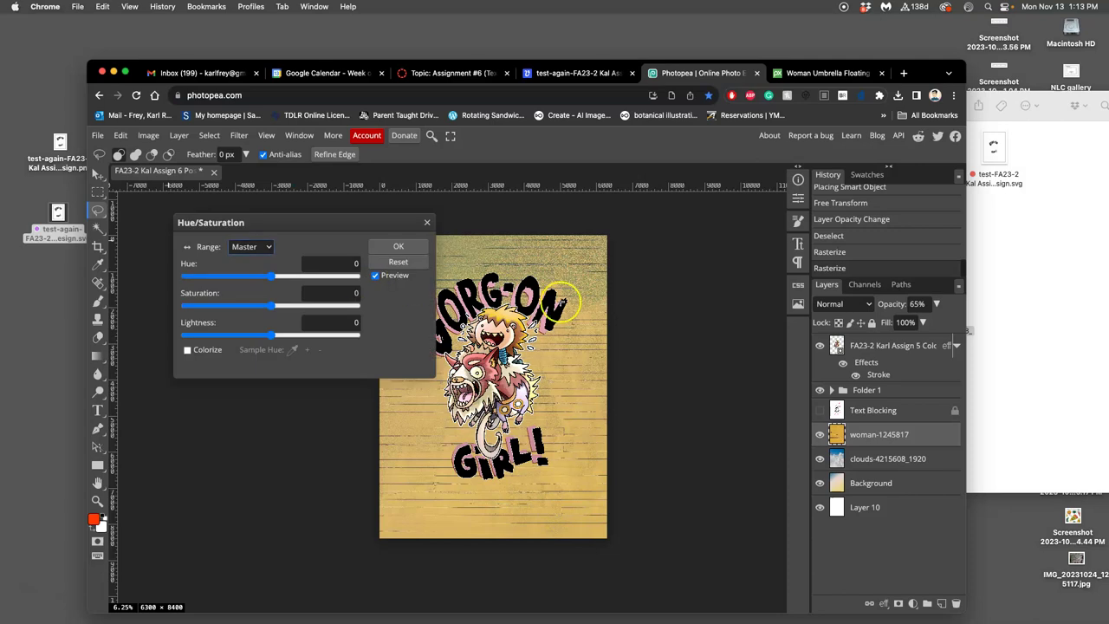
drag(379, 224, 871, 210)
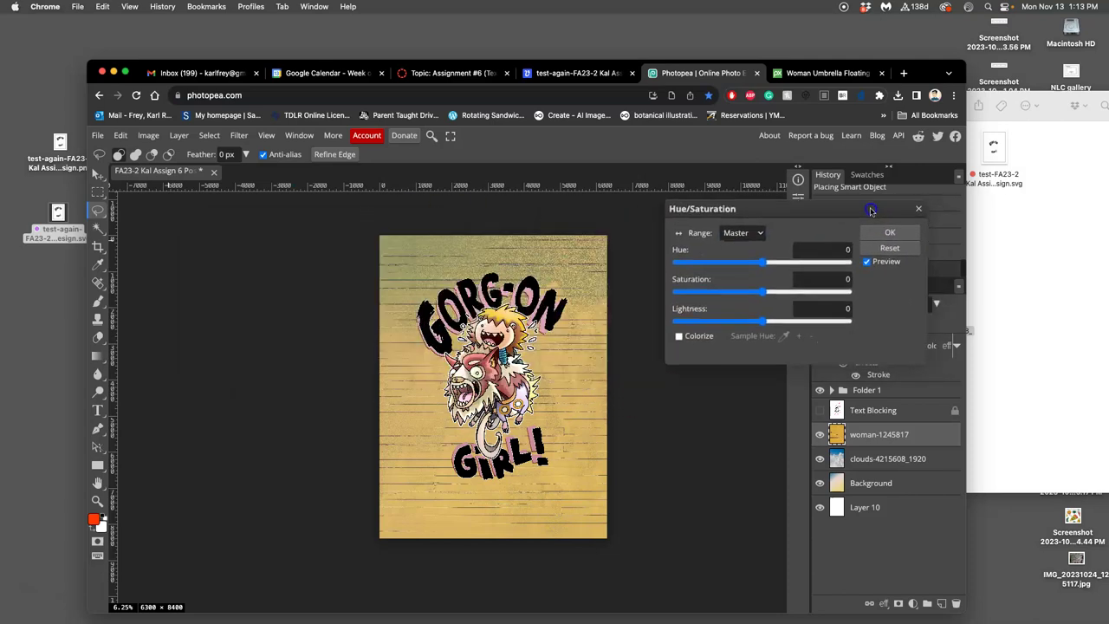
mouse_move(758, 272)
mouse_down()
mouse_move(760, 260)
mouse_move(773, 265)
mouse_move(757, 264)
mouse_up()
drag(761, 319, 770, 322)
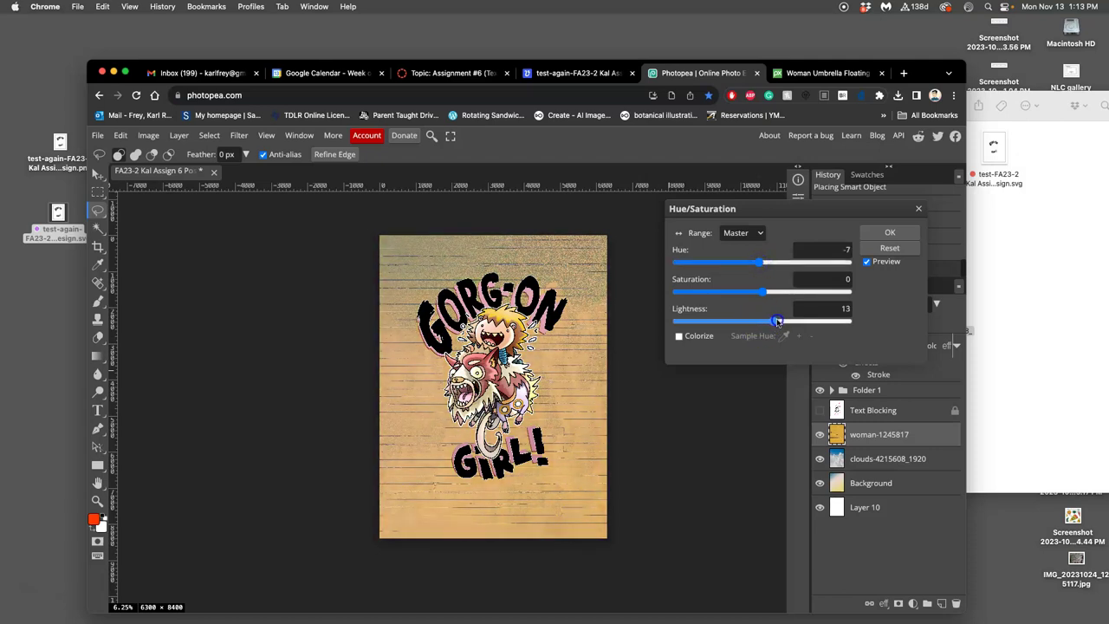
click(758, 292)
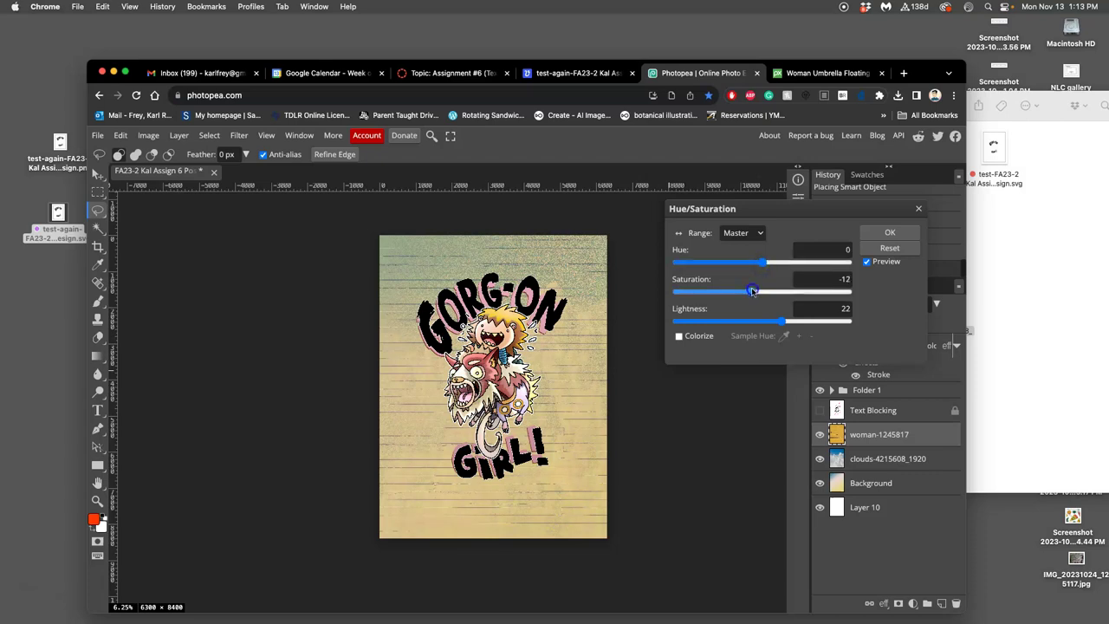
drag(783, 321, 777, 323)
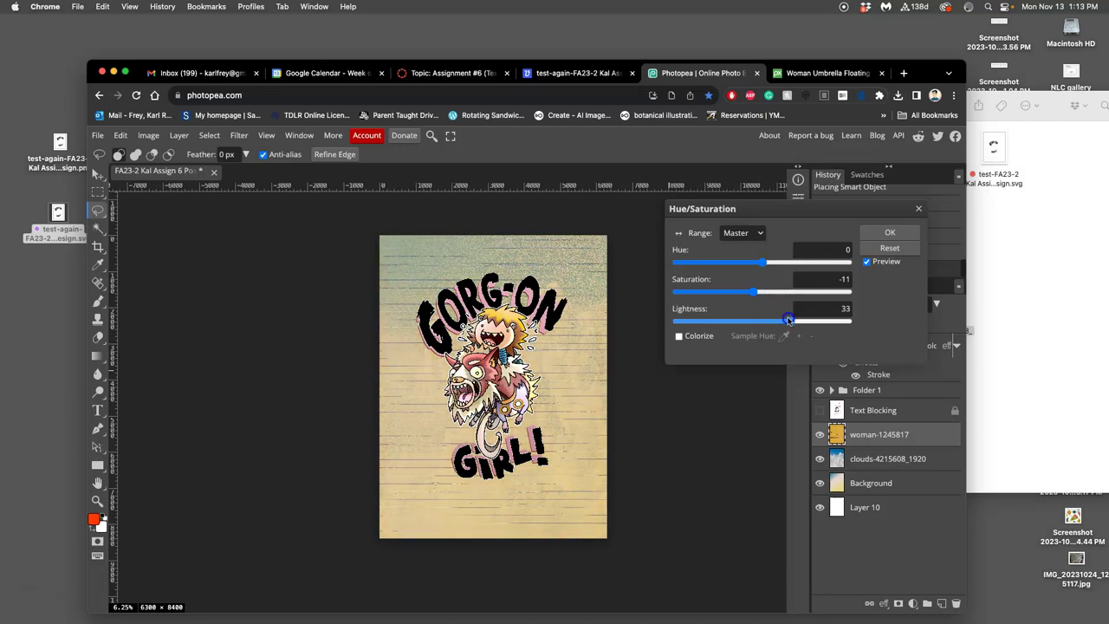
click(875, 232)
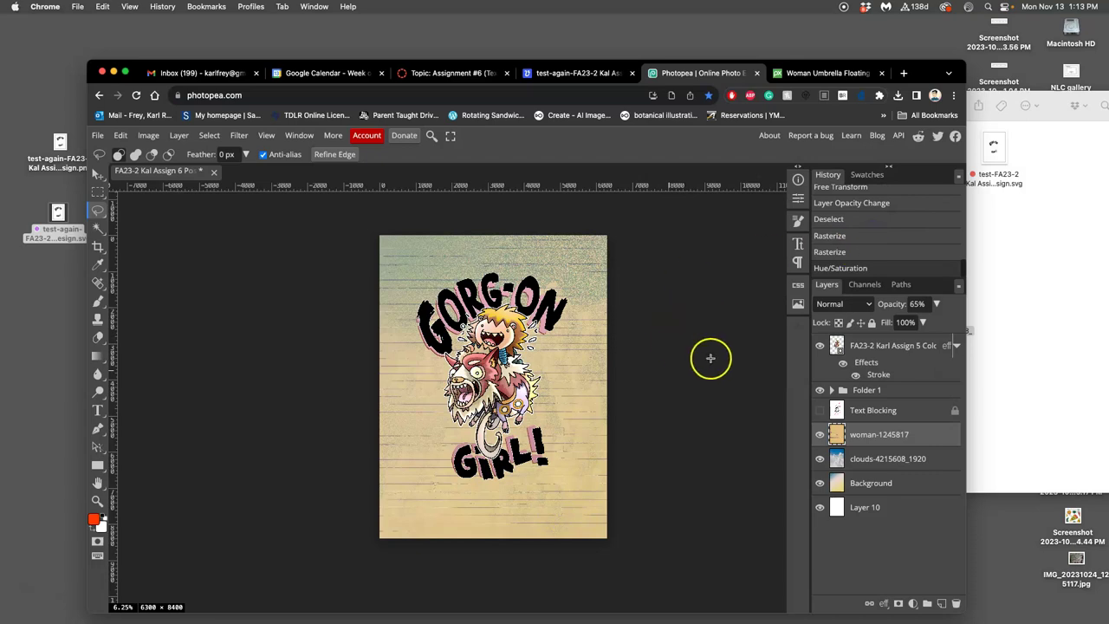
Reveal the desktop and open the blue waves image from the Poster Backgrounds folder
key(F11)
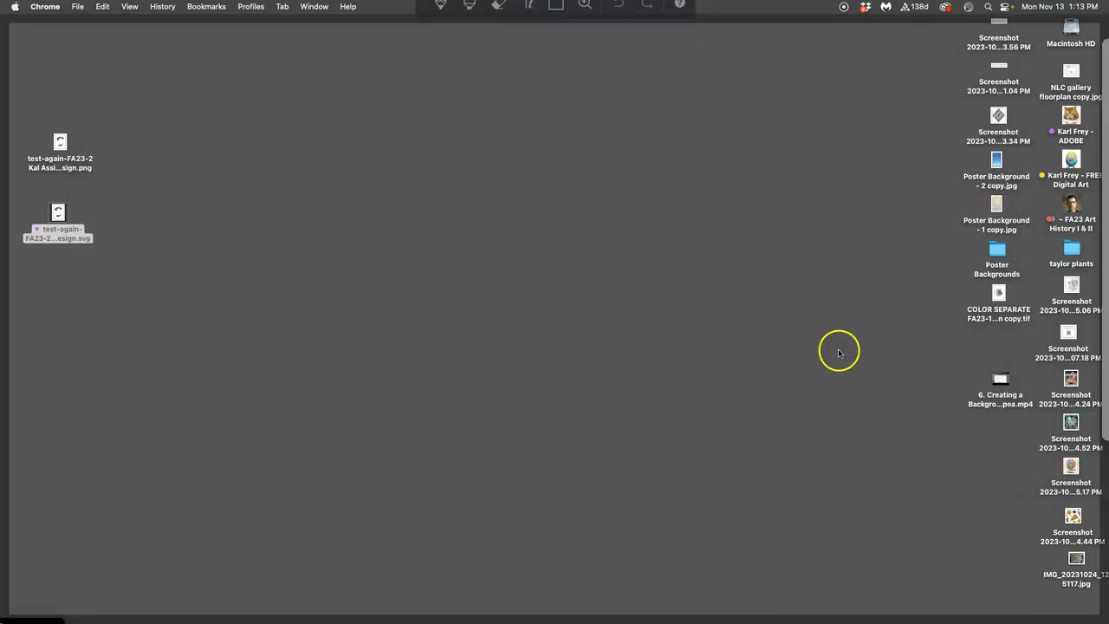
double_click(997, 251)
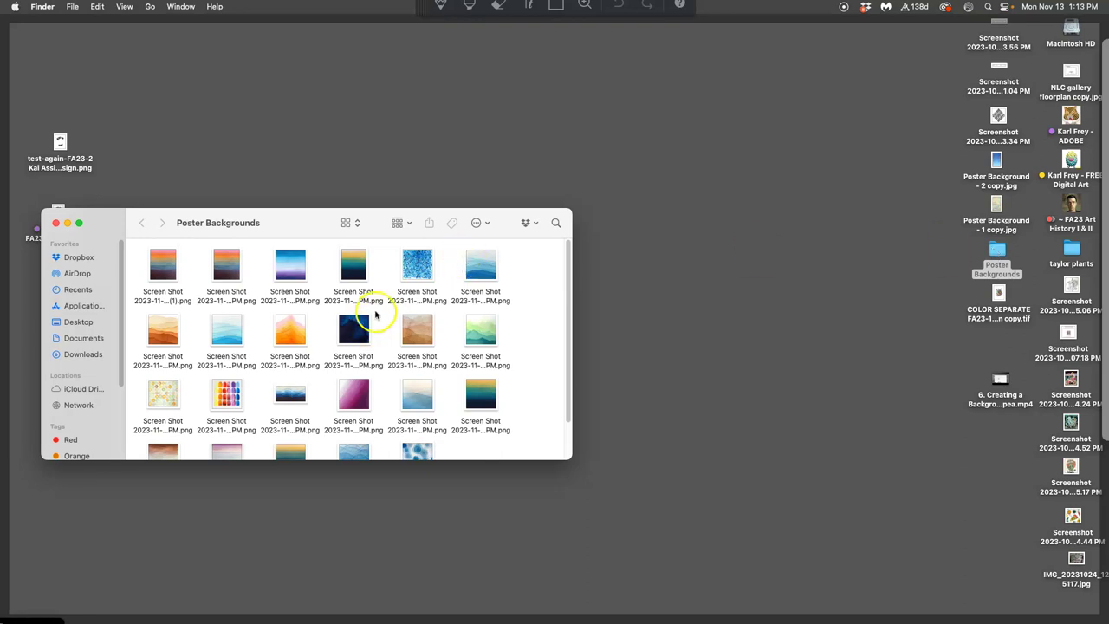
scroll(375, 314, down, 2)
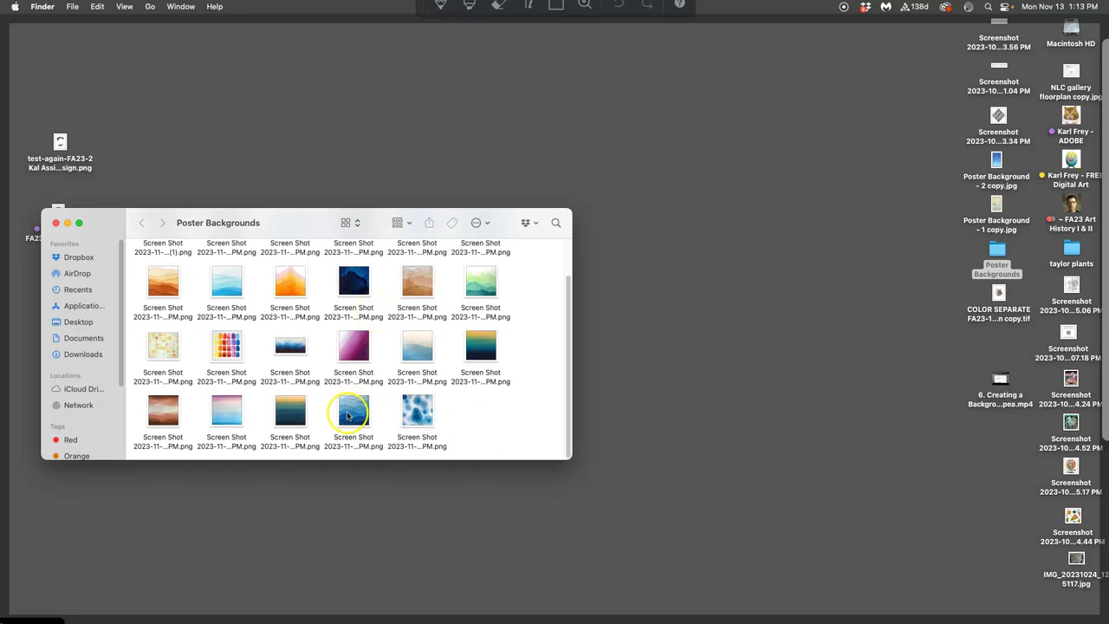
double_click(354, 412)
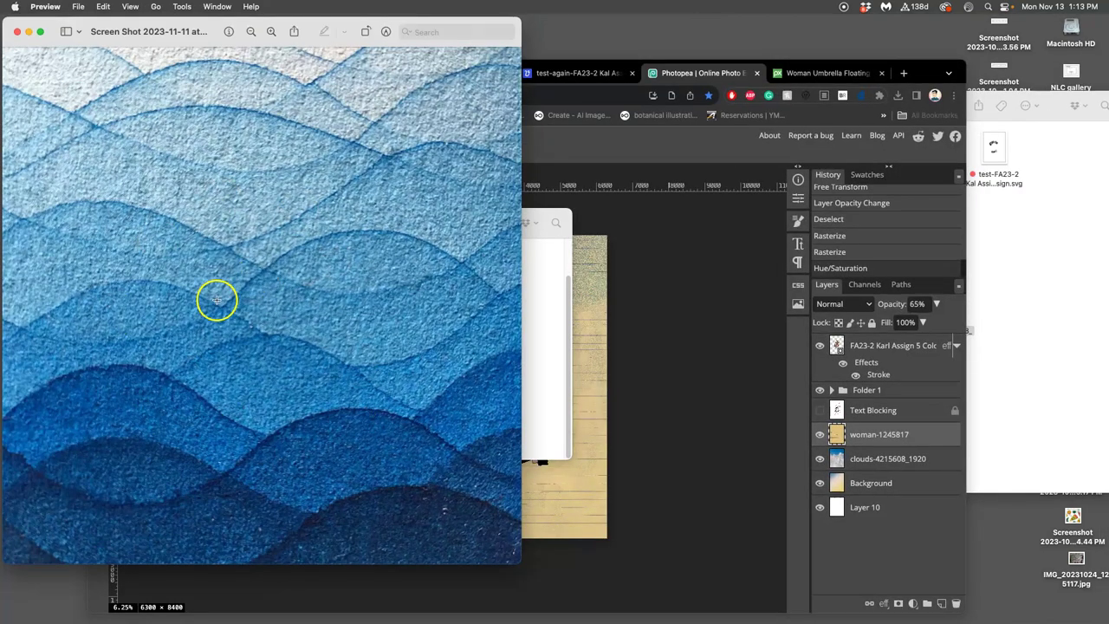
Close the waves image and preview the blue watercolour circles image instead
click(17, 33)
double_click(409, 372)
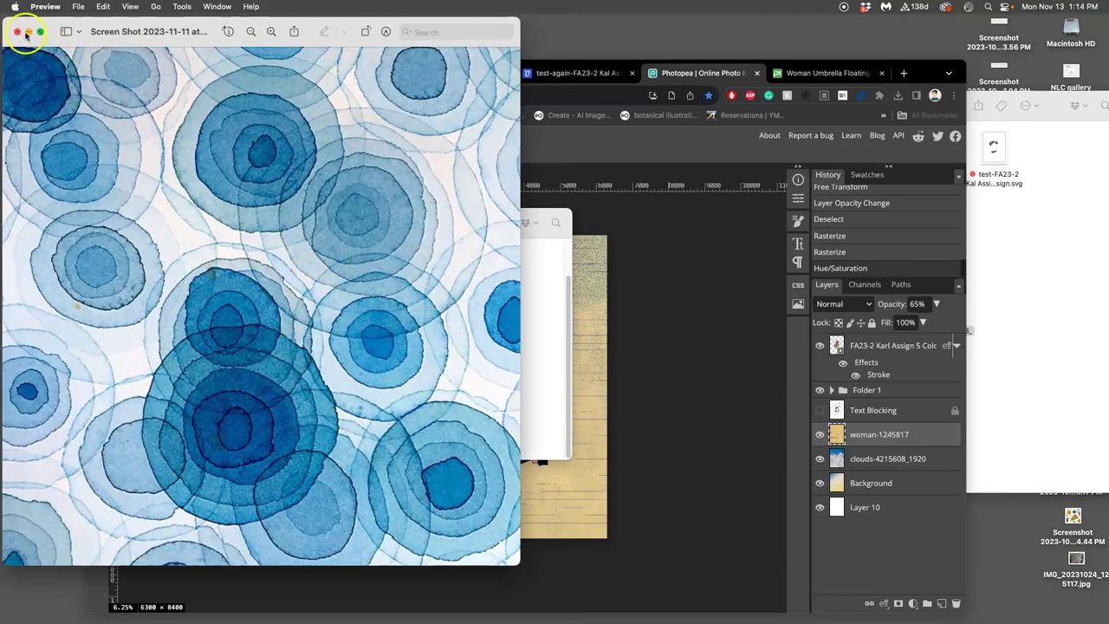
click(17, 33)
Place the circles image onto the Photopea canvas and stretch it to cover the poster
drag(419, 410, 493, 409)
drag(593, 484, 590, 517)
drag(493, 274, 485, 233)
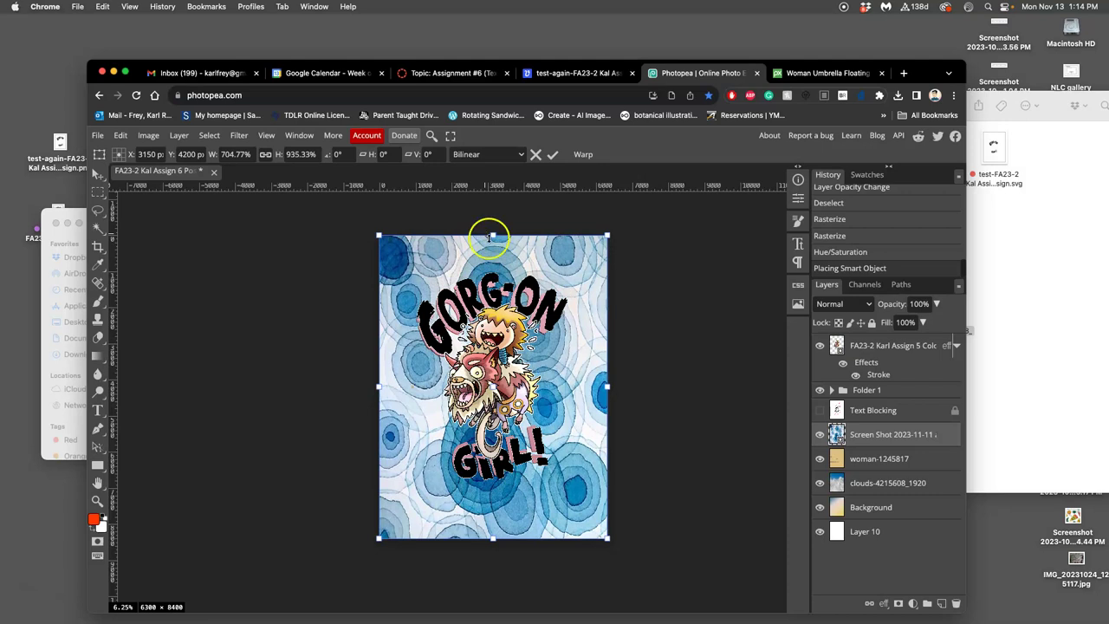
Commit the circles layer's new size and rasterize the layer
key(l)
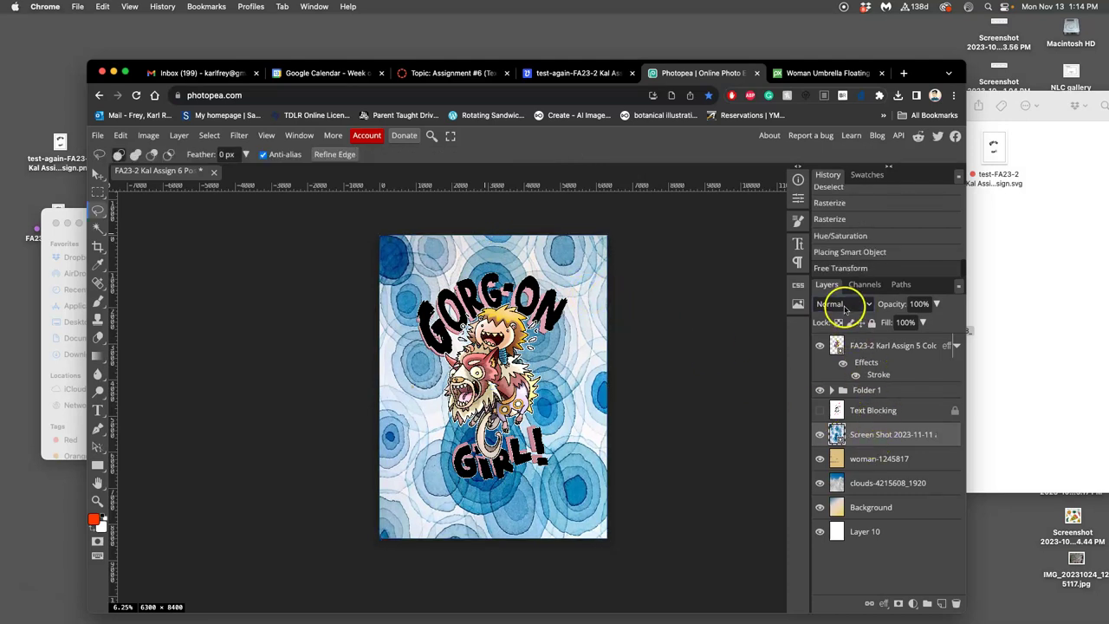
right_click(895, 442)
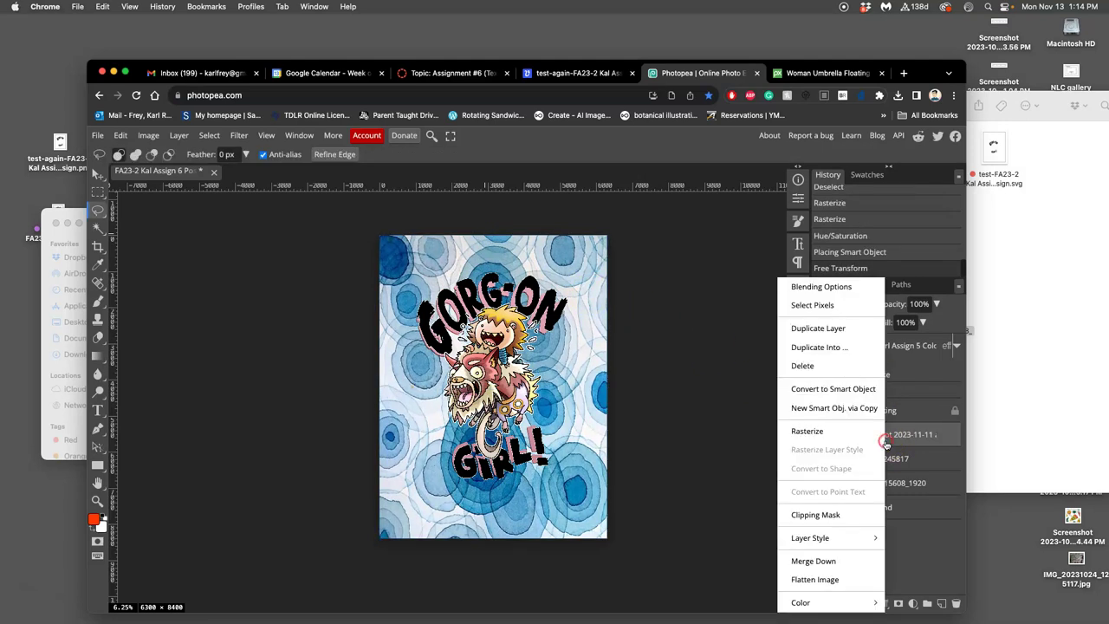
click(789, 428)
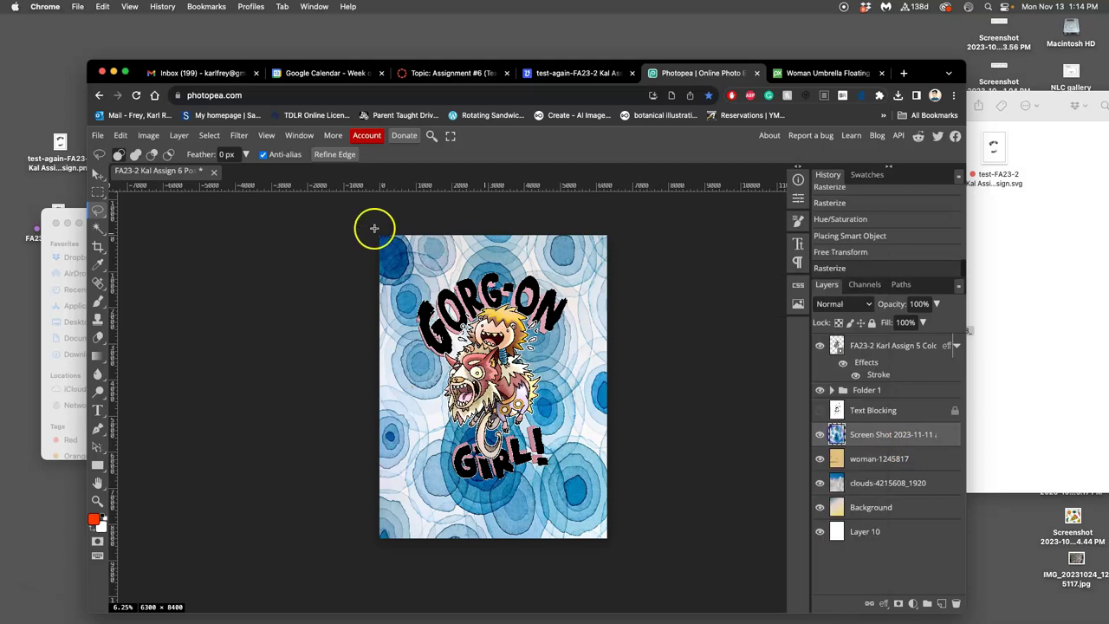
Recolour the circles layer with Hue/Saturation at Hue -155 and Saturation -12
click(148, 135)
mouse_move(169, 180)
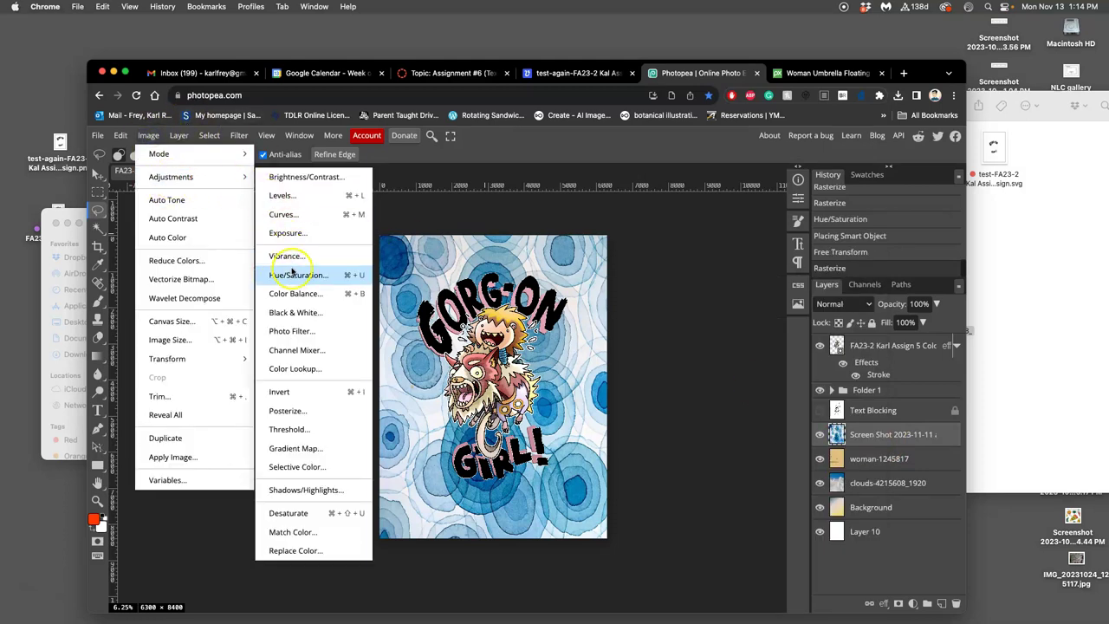
click(292, 271)
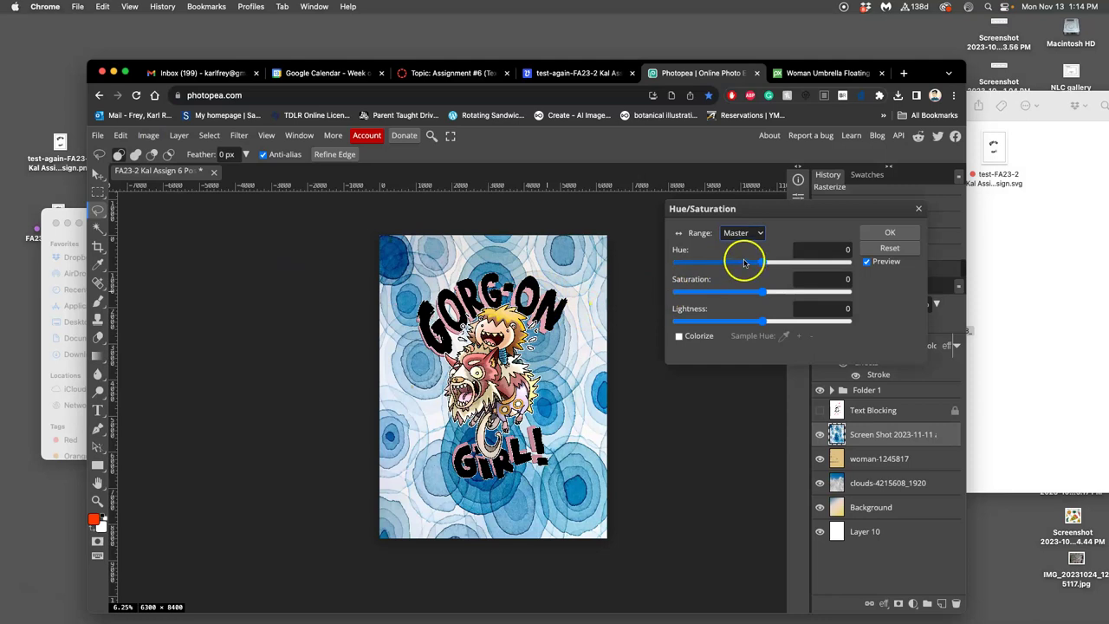
drag(761, 264, 695, 264)
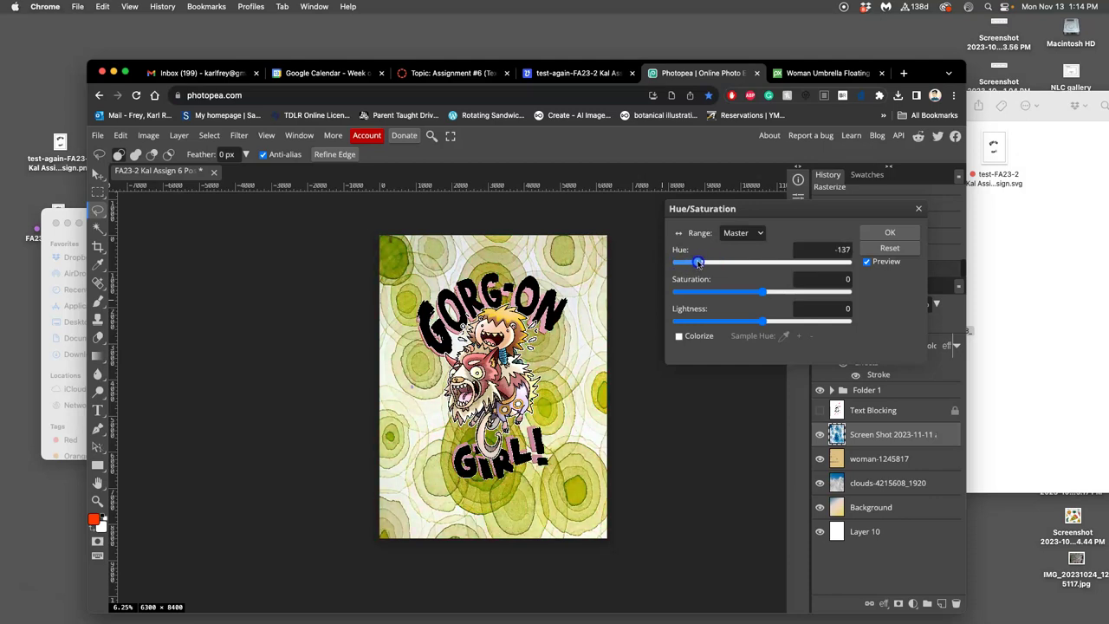
mouse_move(763, 291)
mouse_down()
mouse_move(800, 289)
mouse_move(752, 292)
mouse_up()
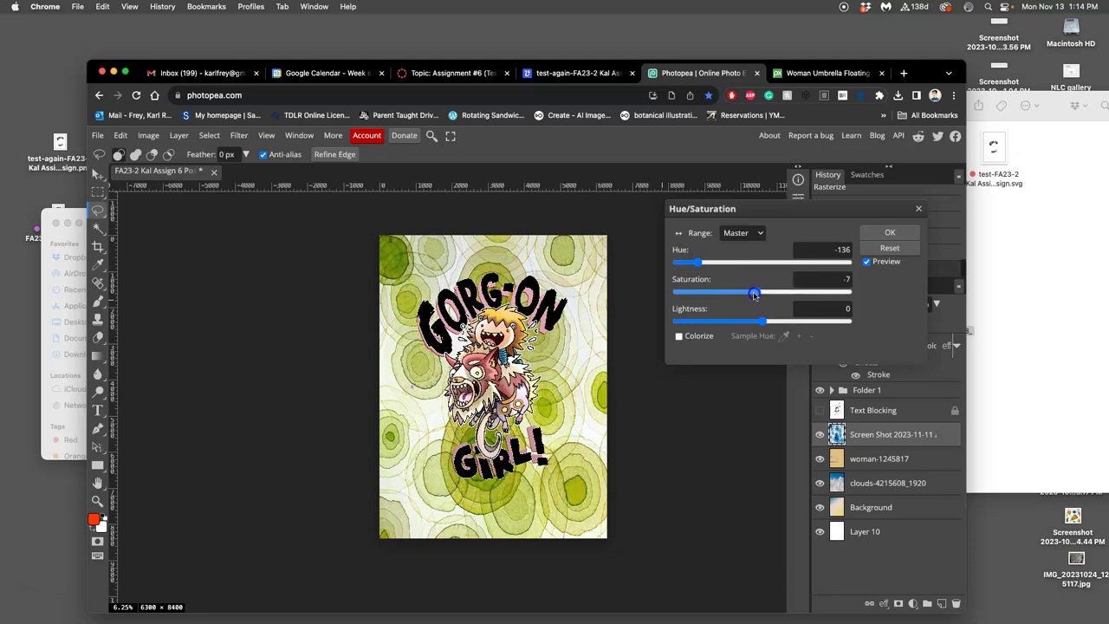
click(700, 264)
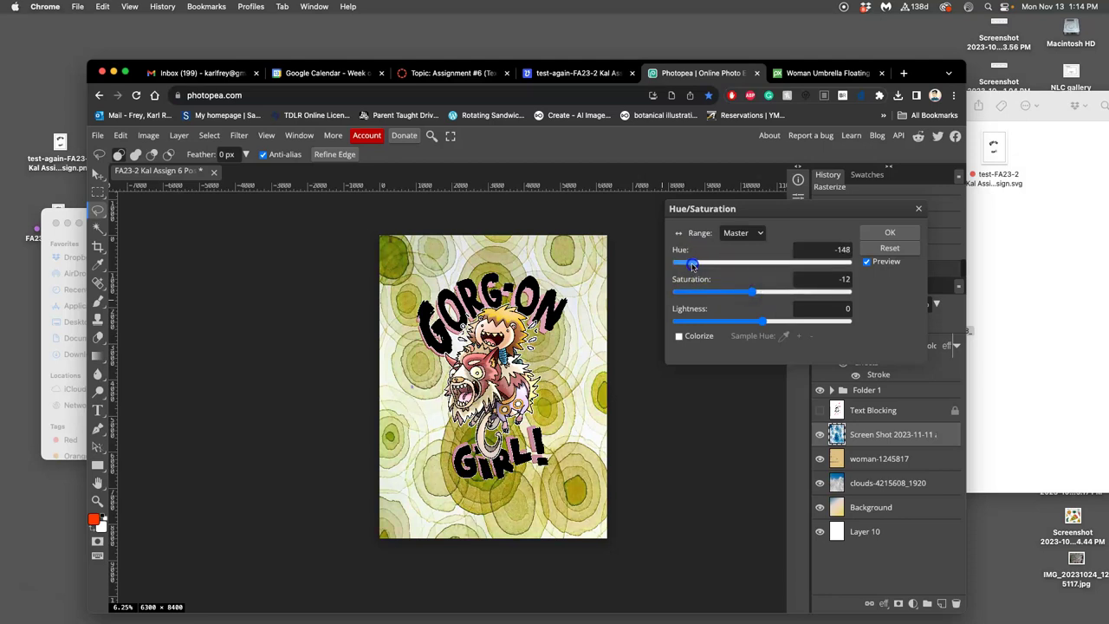
click(890, 232)
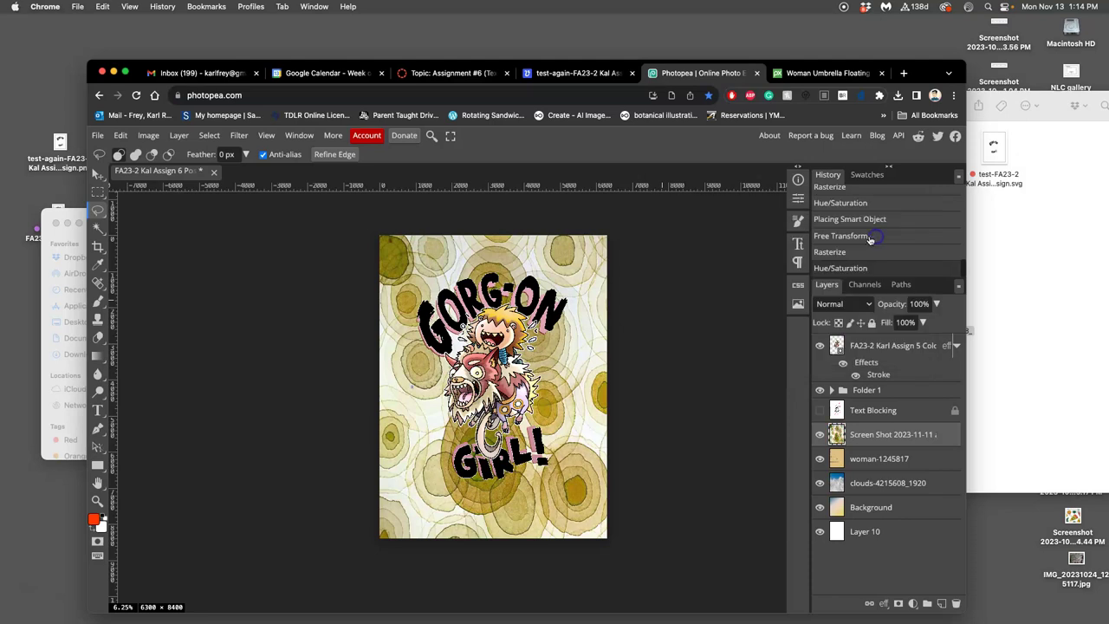
Apply Levels to the circles texture with the midtone input at 1.68
click(148, 135)
mouse_move(165, 179)
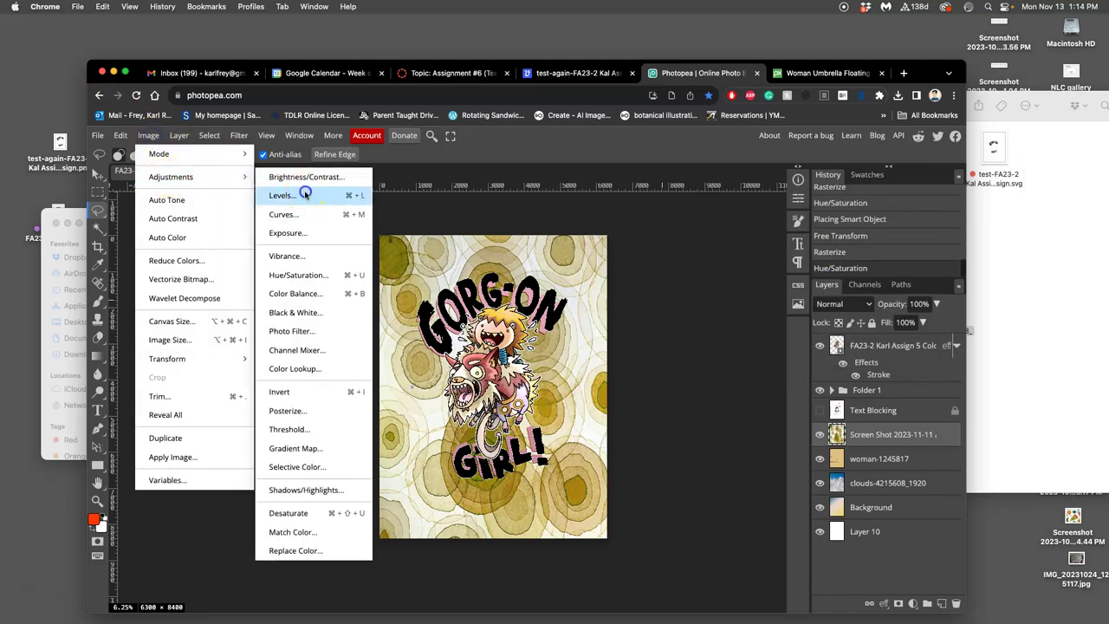
click(305, 196)
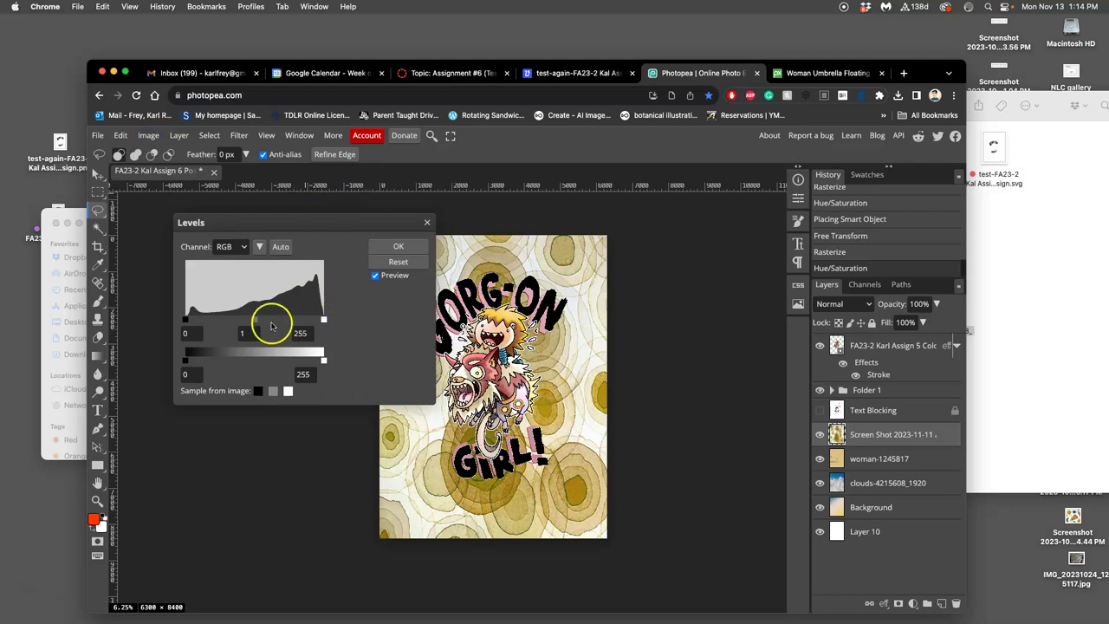
mouse_move(256, 323)
mouse_down()
mouse_move(233, 322)
mouse_move(319, 322)
mouse_move(240, 321)
mouse_up()
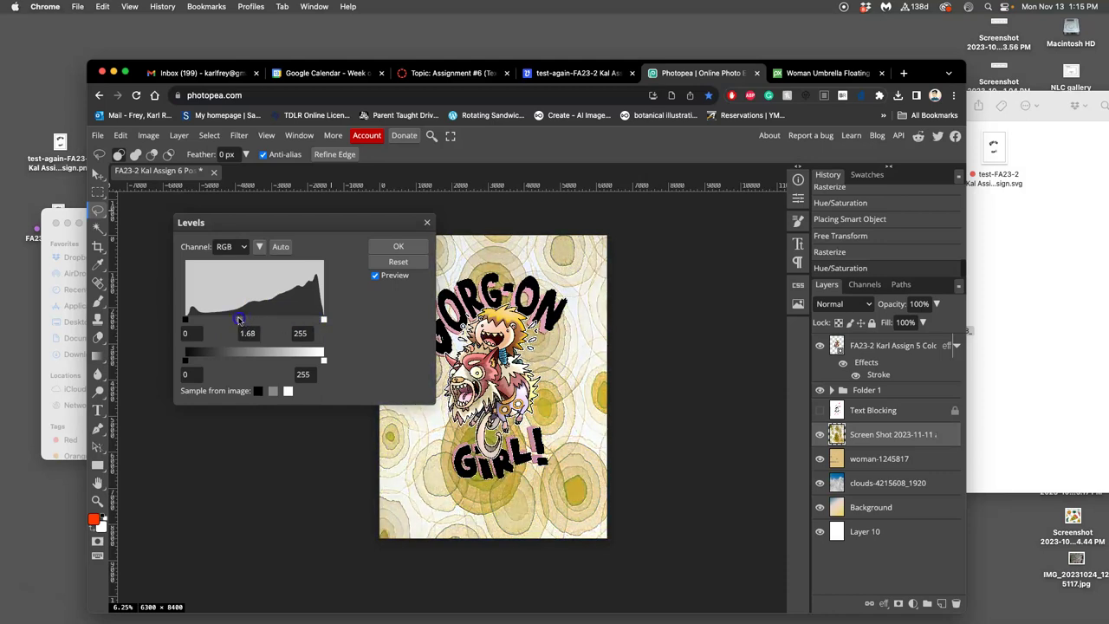
click(396, 244)
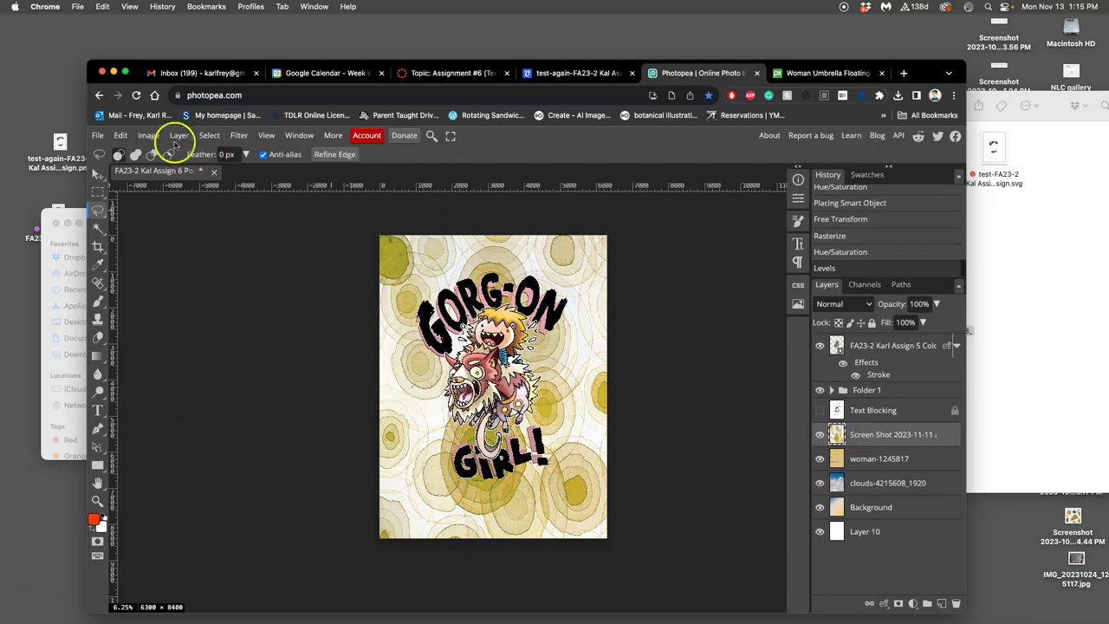
In Color Balance, shift the texture's shadows toward cyan and blue
click(149, 136)
mouse_move(156, 178)
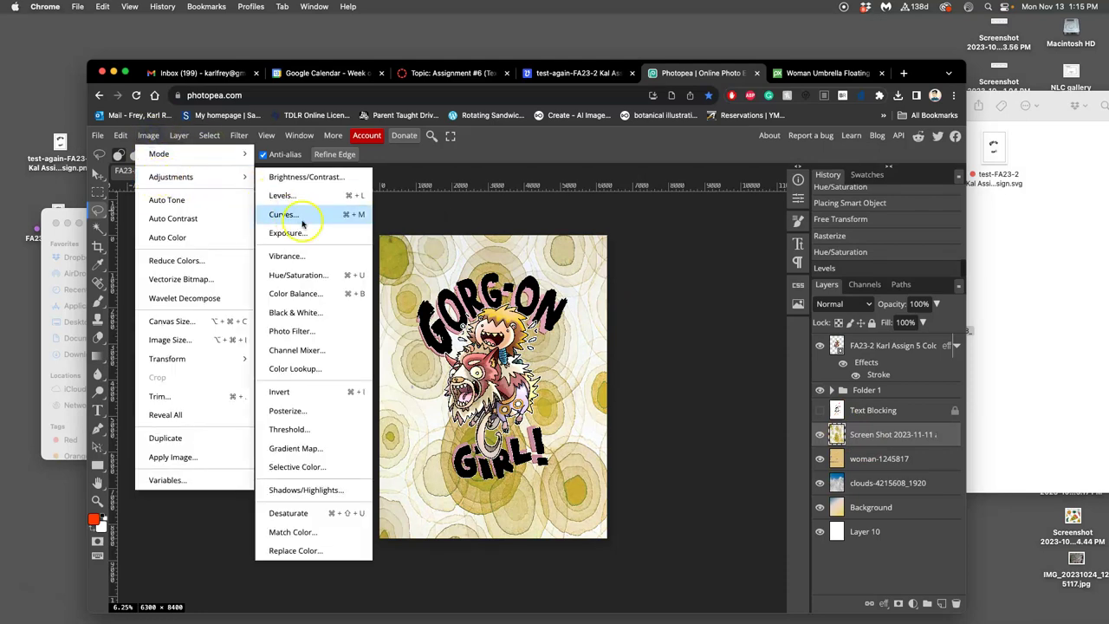
click(299, 291)
drag(394, 223, 330, 221)
drag(230, 284, 152, 275)
drag(207, 333, 179, 307)
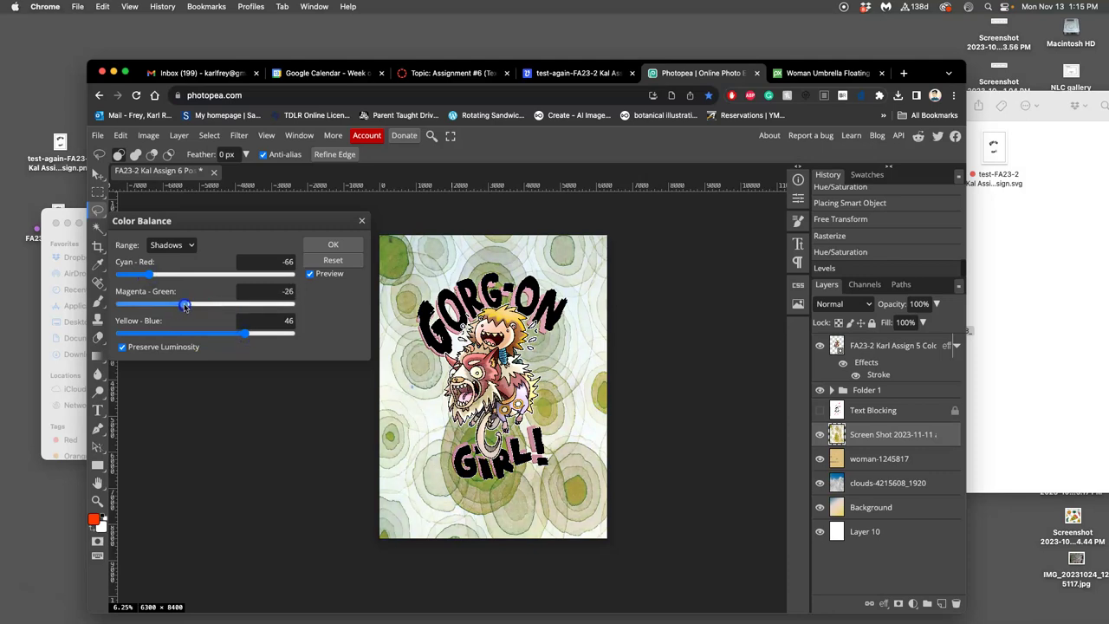
drag(184, 306, 185, 305)
Warm the texture's highlights toward red and yellow
click(178, 244)
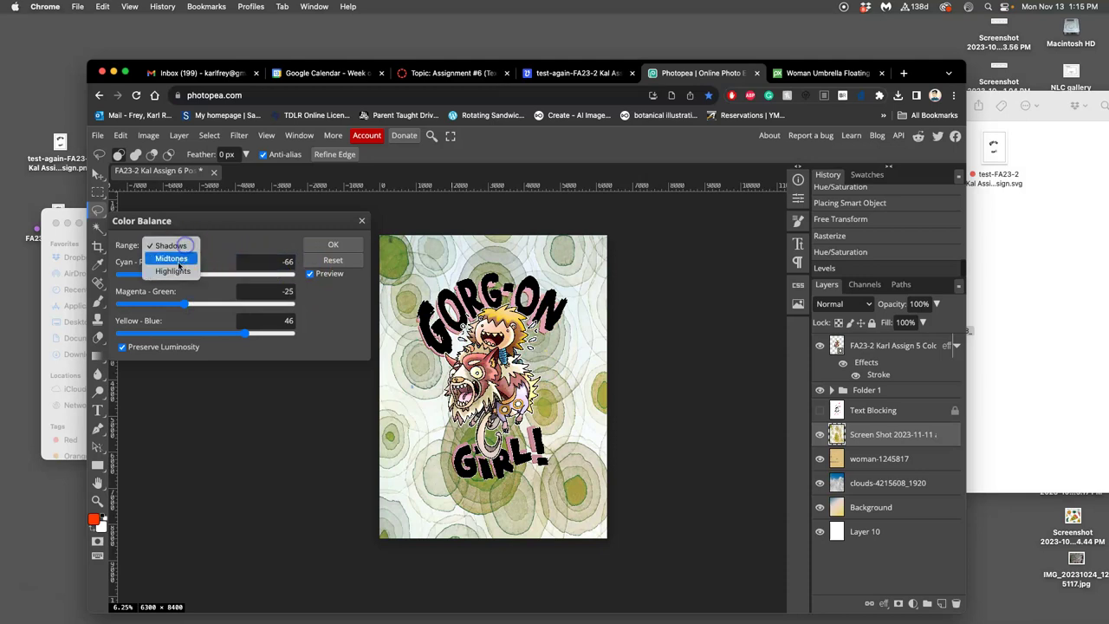
click(178, 270)
drag(205, 276, 229, 277)
drag(206, 334, 194, 305)
Set the midtones to -29, 19, 39 and apply the Color Balance
click(174, 245)
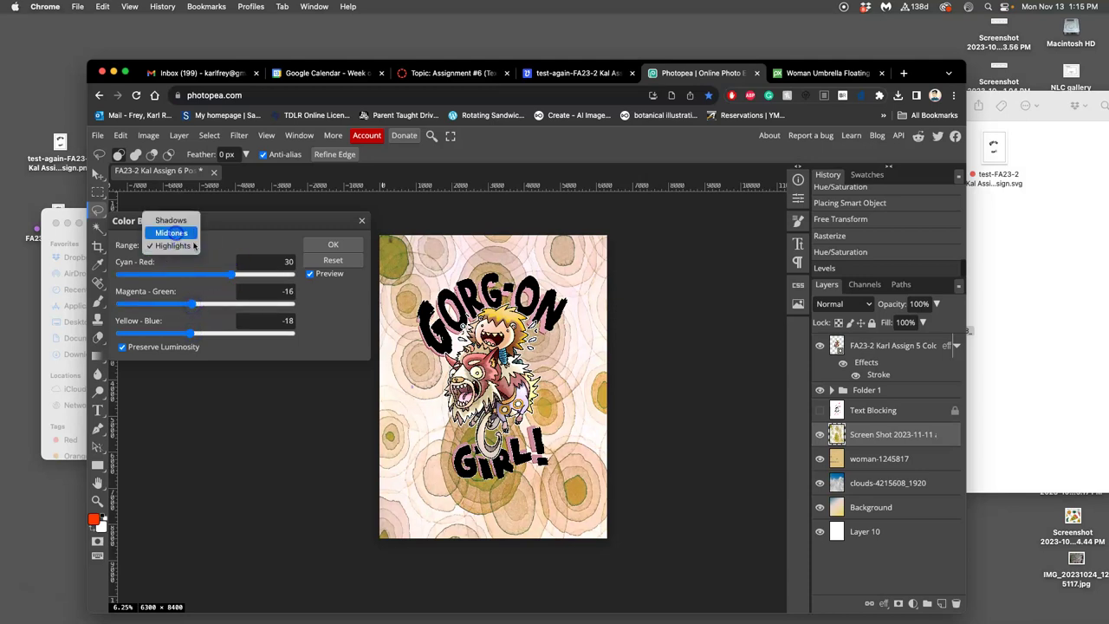
click(171, 233)
drag(210, 303, 194, 306)
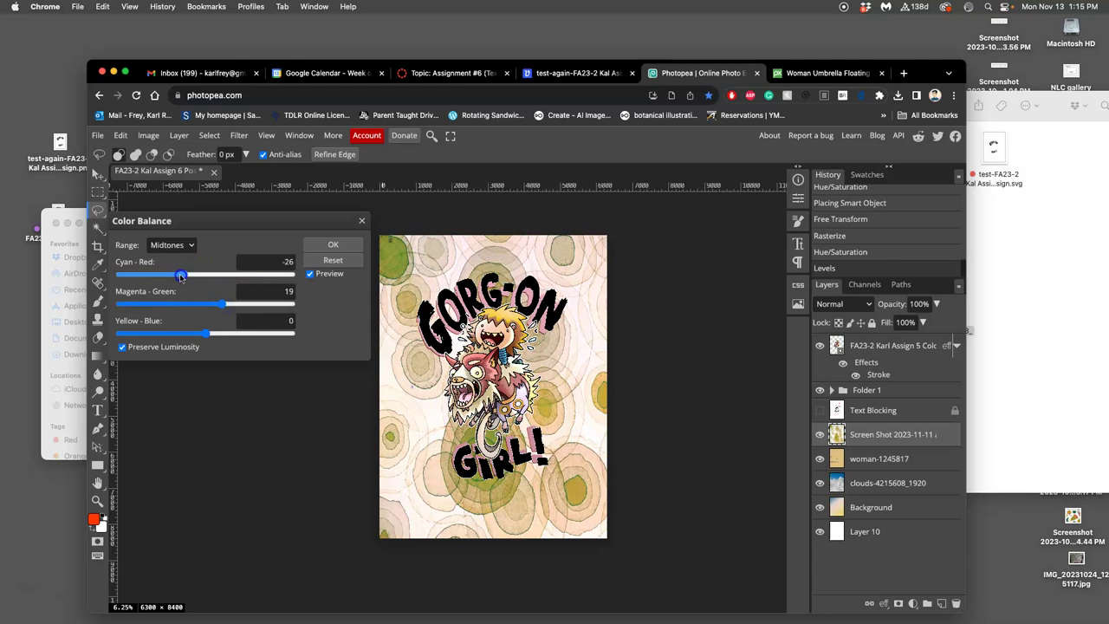
drag(180, 275, 177, 276)
drag(206, 334, 235, 336)
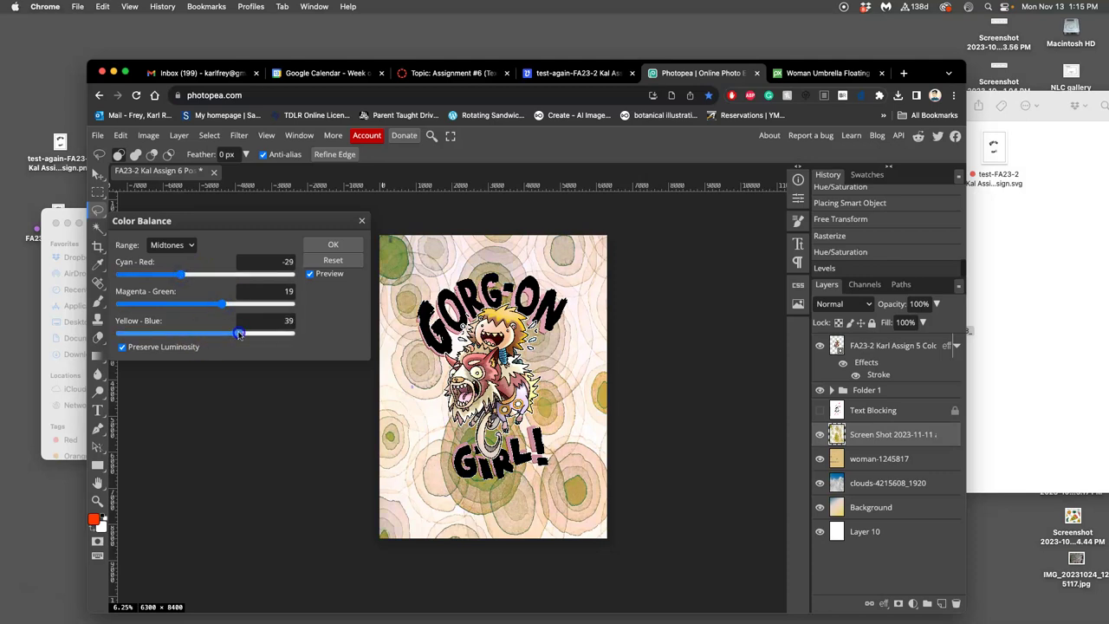
click(331, 242)
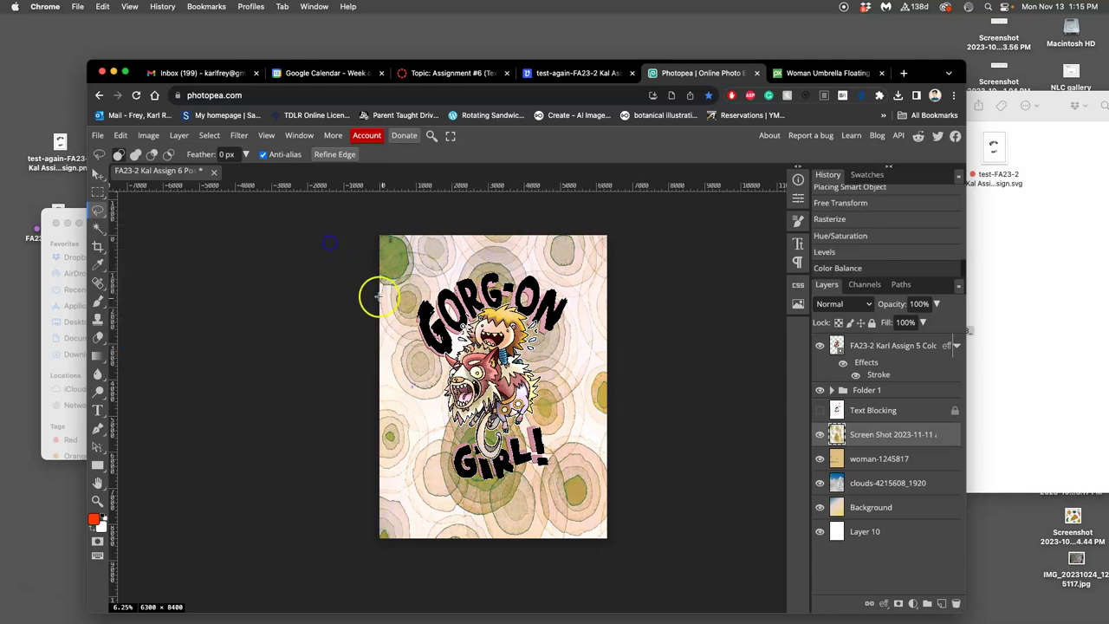
Scale the circles texture layer to 118.81% and shift it right and down over the poster
scroll(631, 396, up, 5)
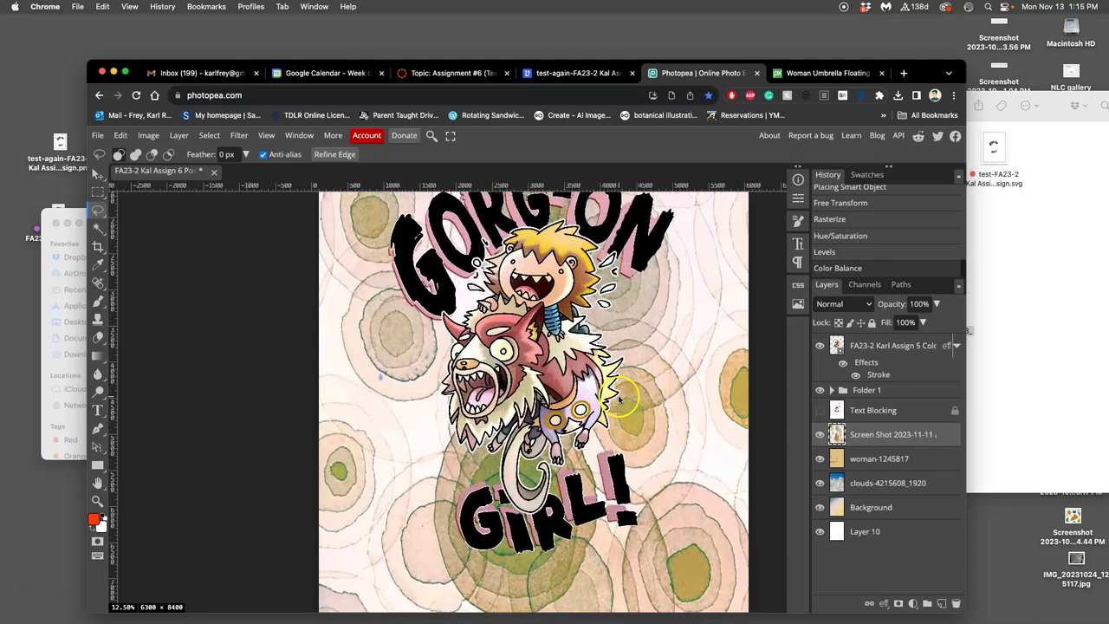
scroll(555, 397, down, 5)
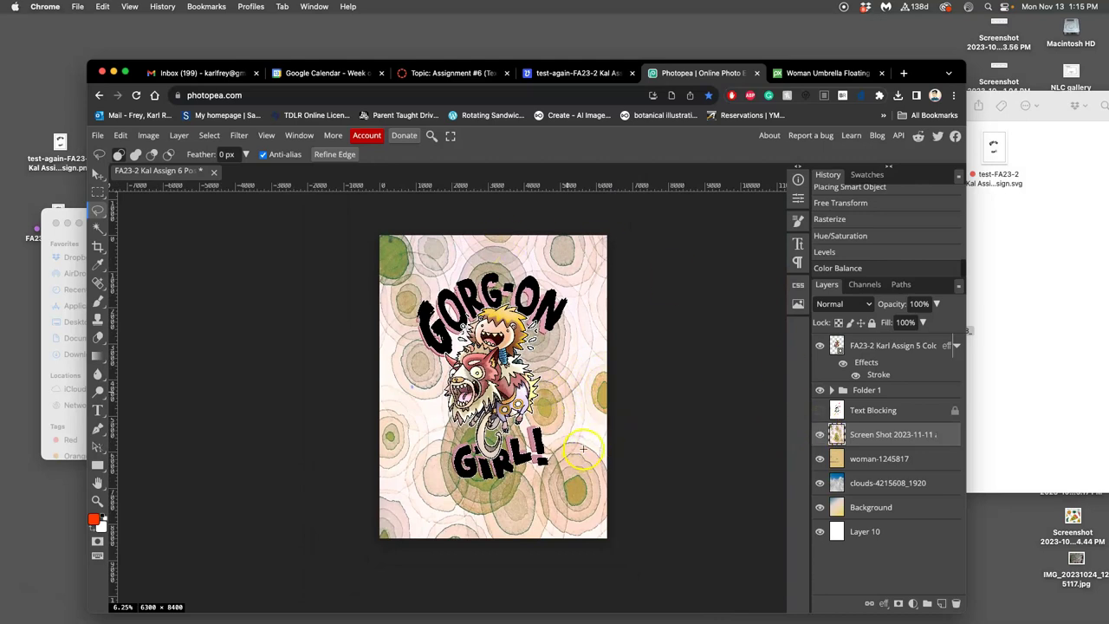
key(super+alt+t)
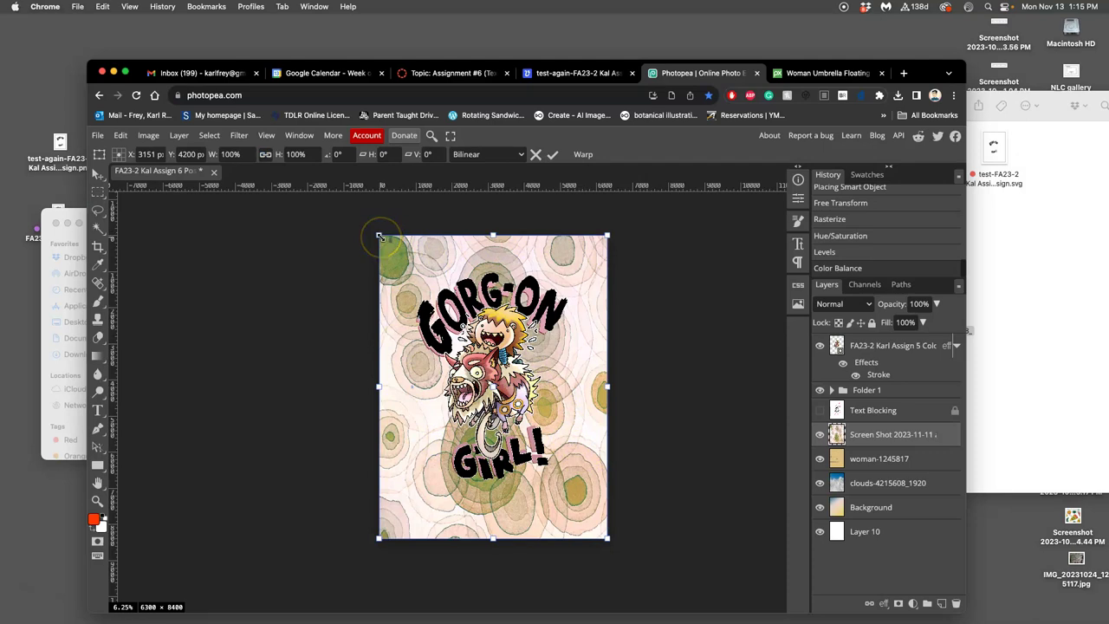
drag(379, 236, 380, 237)
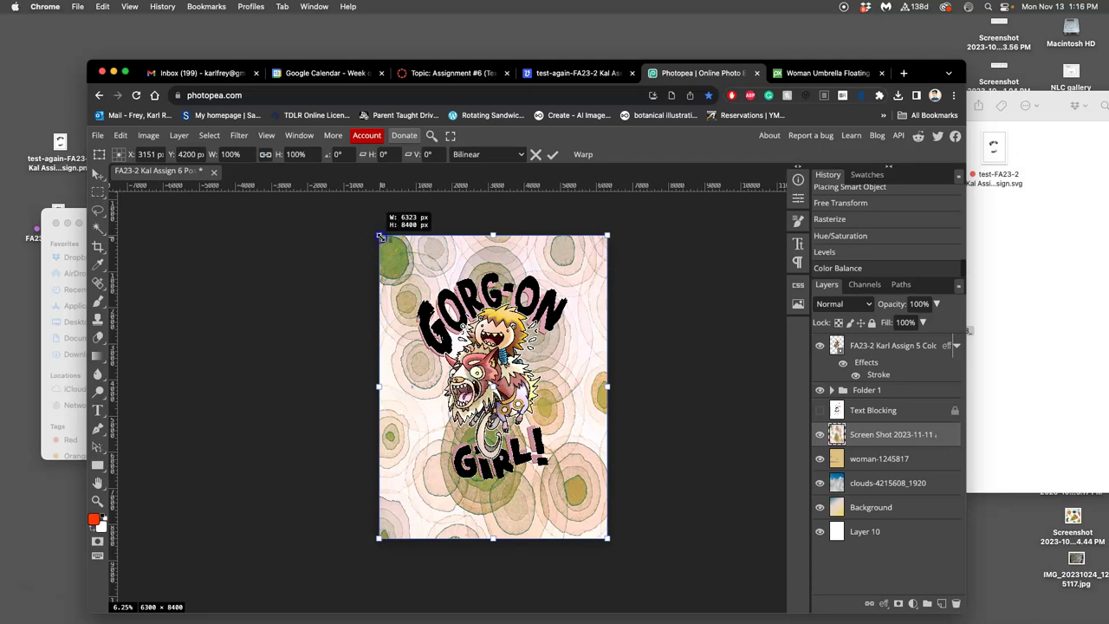
drag(373, 233, 340, 206)
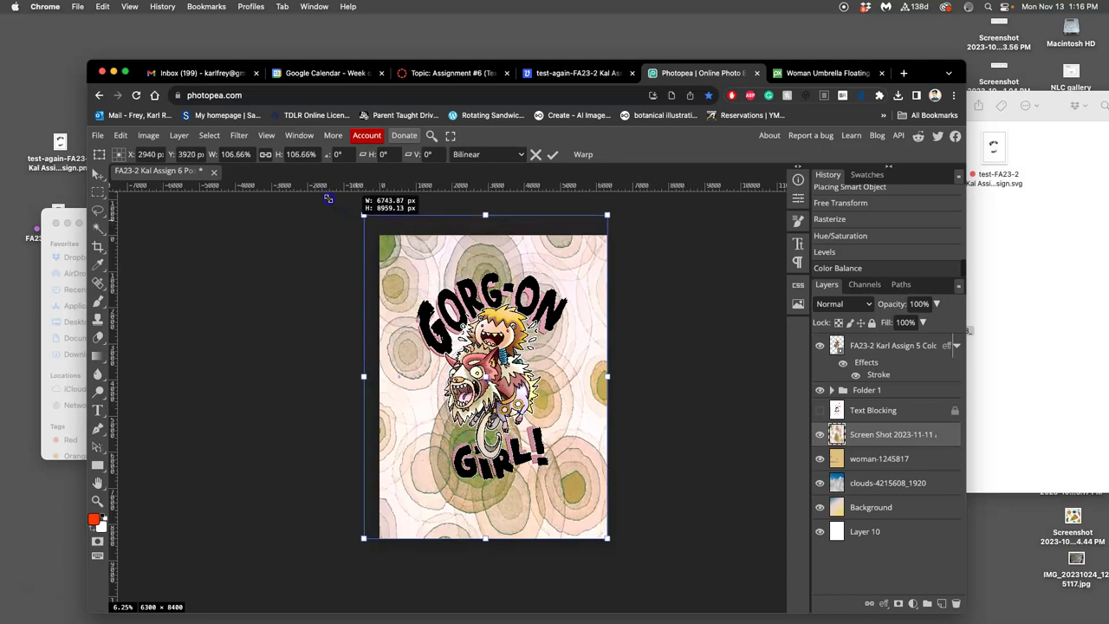
click(359, 216)
drag(364, 347, 329, 312)
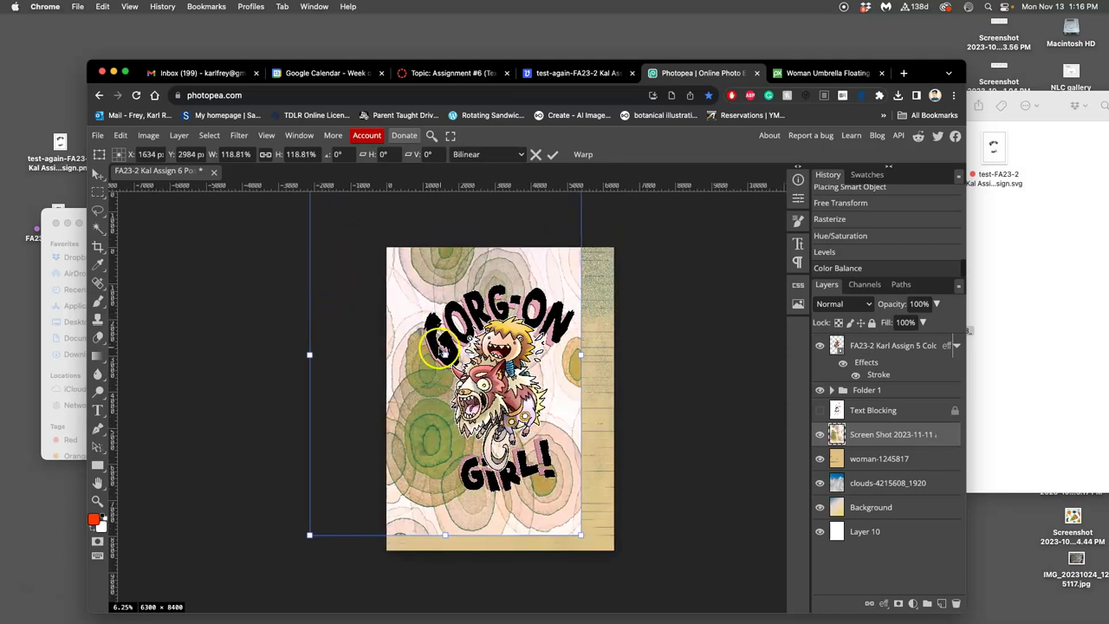
drag(440, 351, 459, 370)
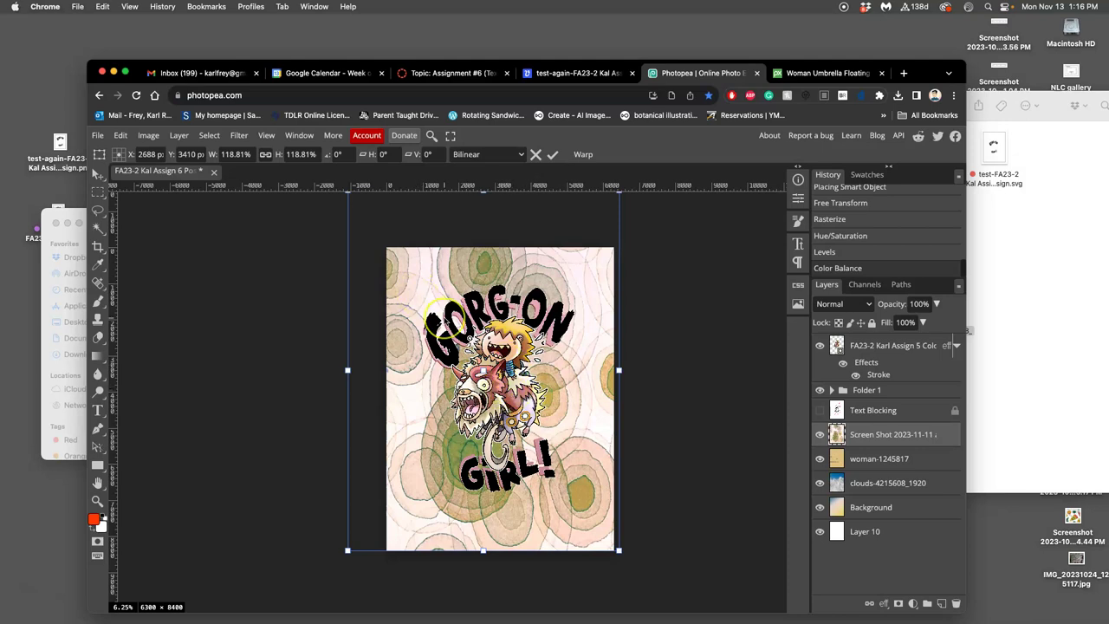
key(super+minus)
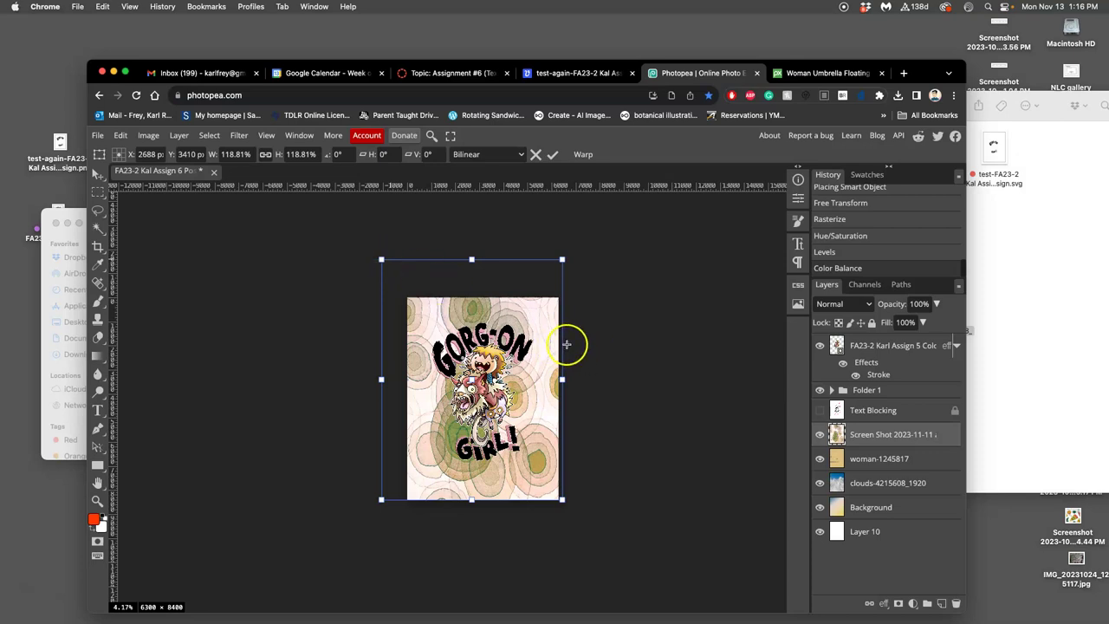
key(Return)
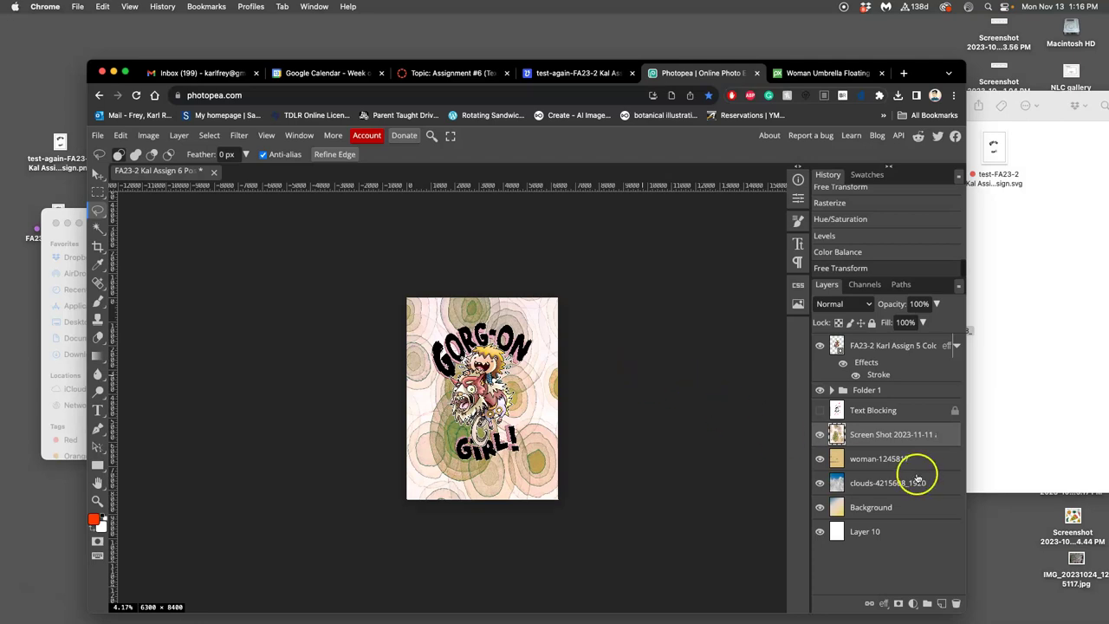
Lower the circles texture layer's opacity to 45%
click(936, 305)
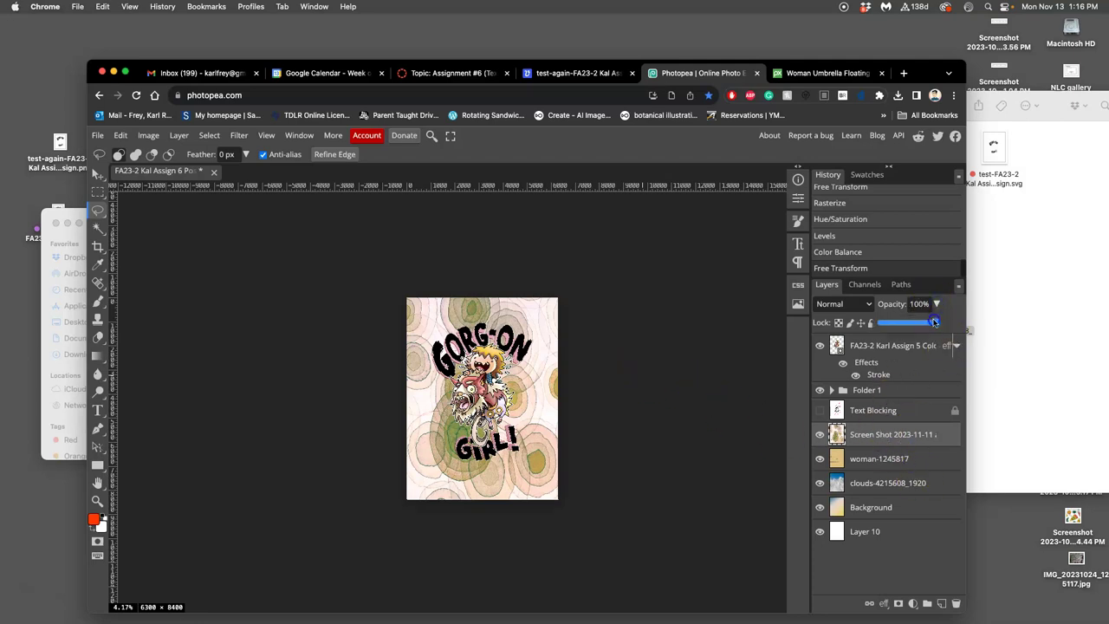
drag(935, 322, 908, 322)
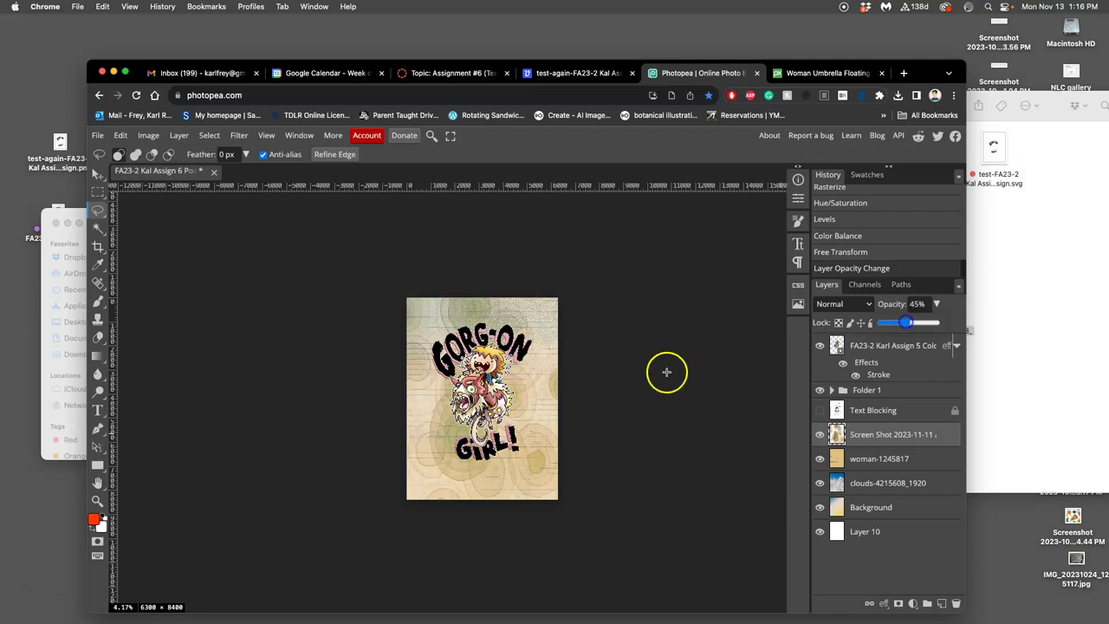
click(611, 376)
key(super+equal)
key(super+equal)
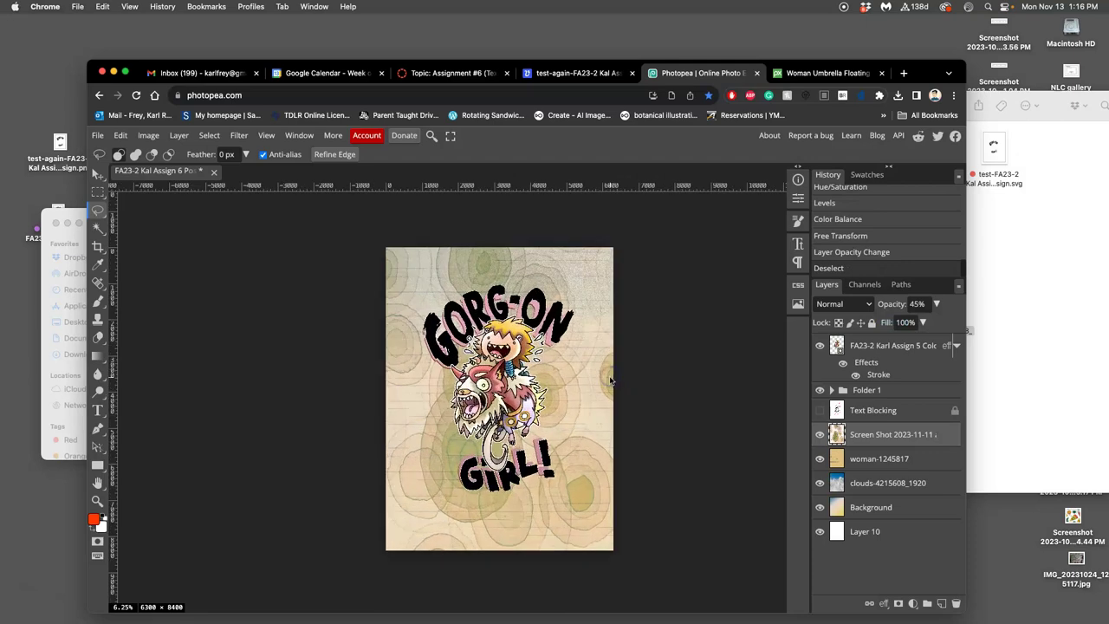
Try Overlay, Pin Light and Soft Light blending, settling back on Overlay
click(836, 305)
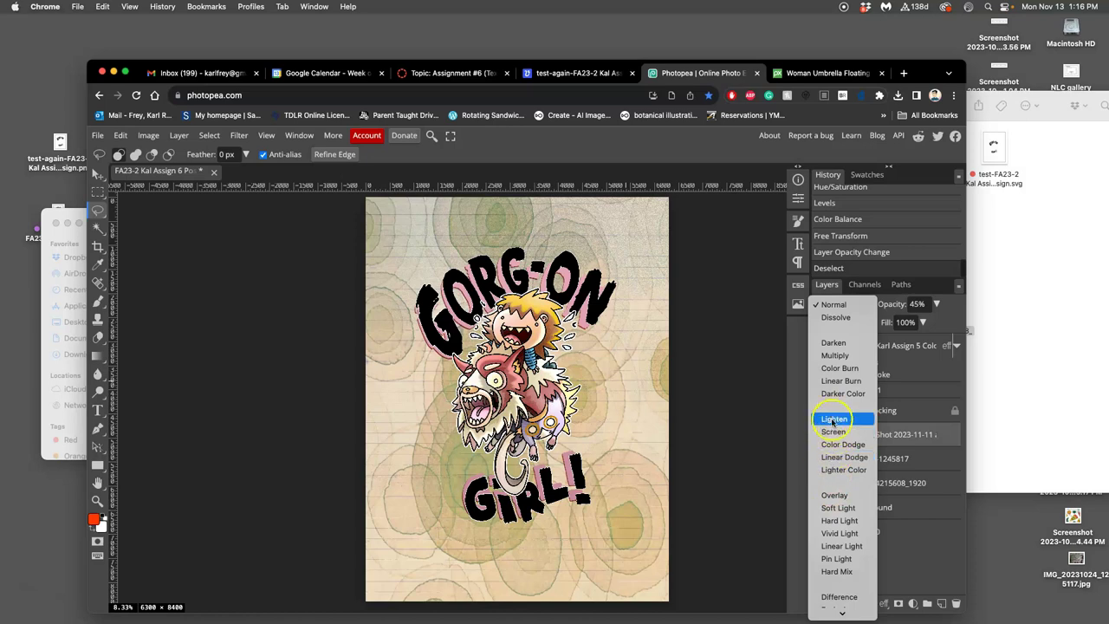
click(834, 495)
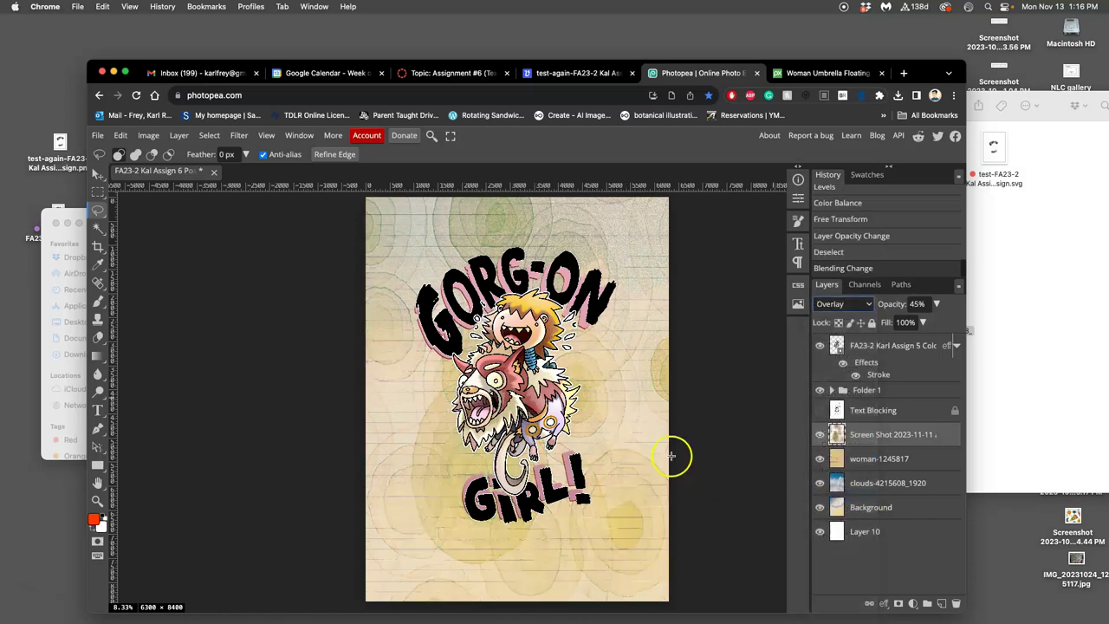
click(837, 304)
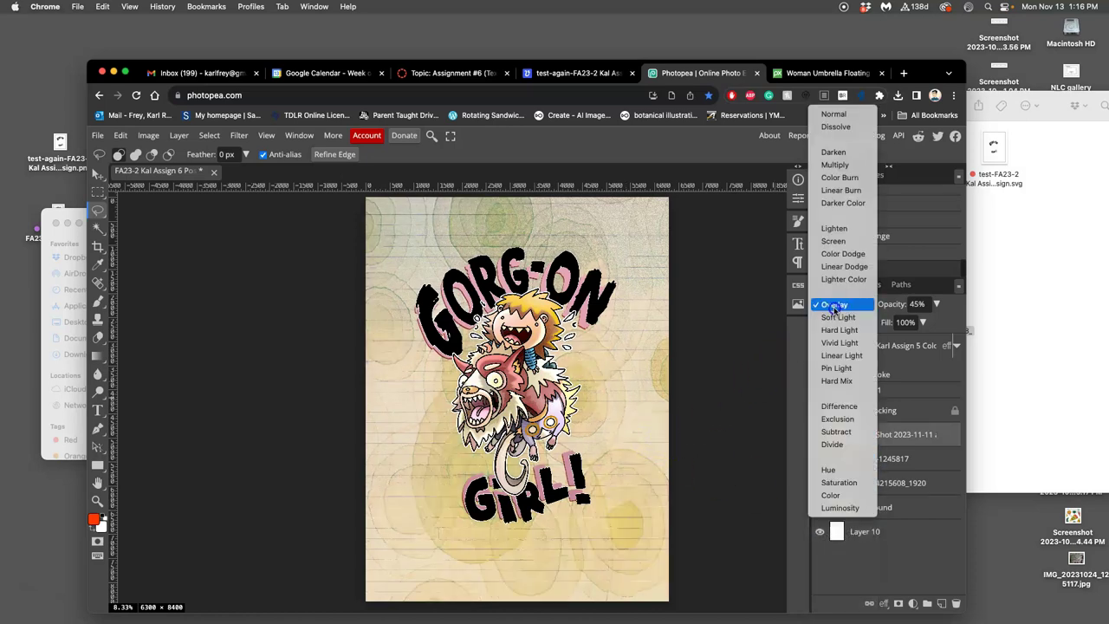
click(837, 370)
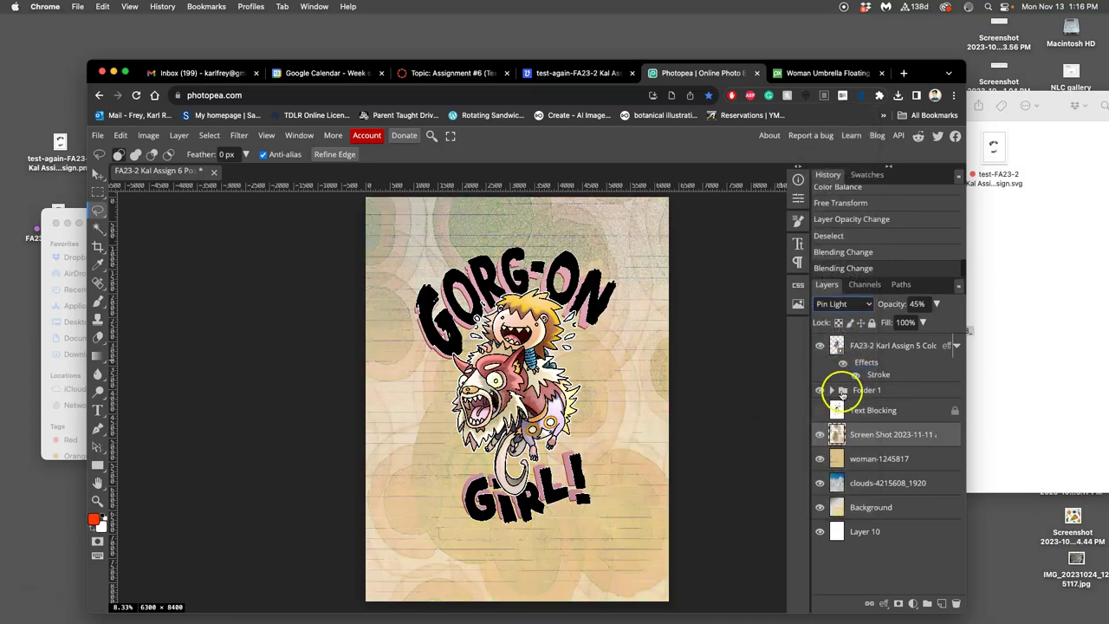
click(845, 303)
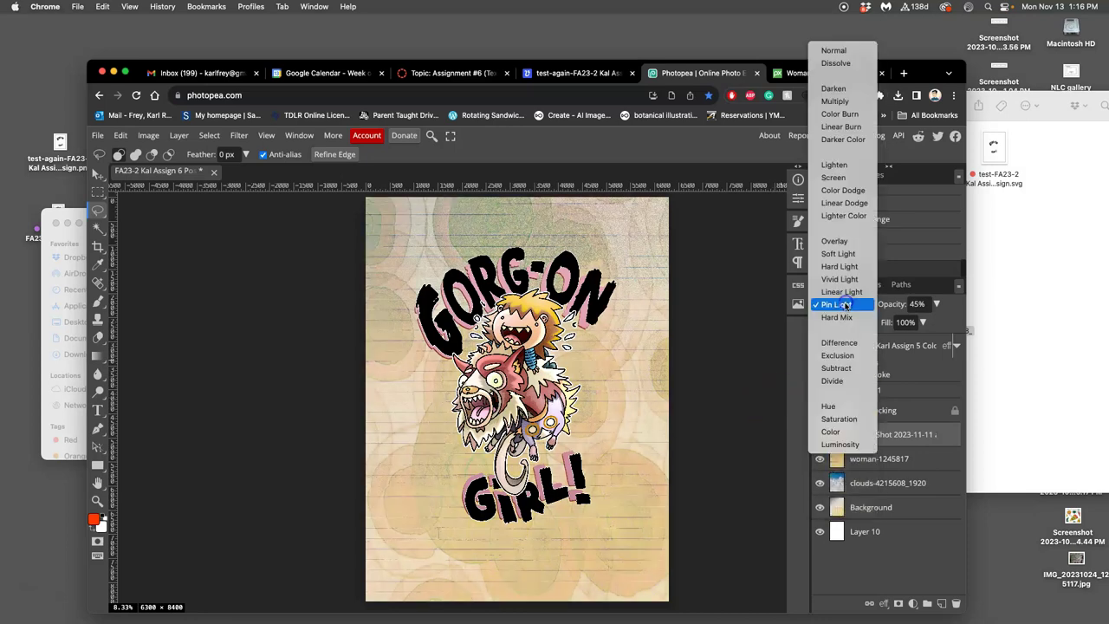
click(838, 255)
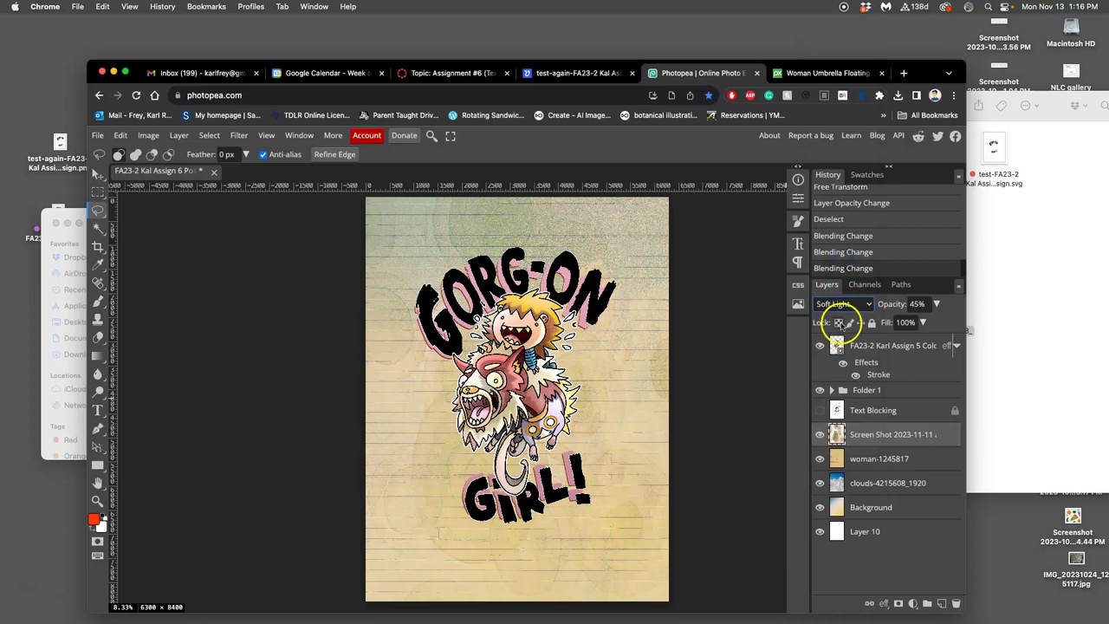
click(834, 305)
click(837, 293)
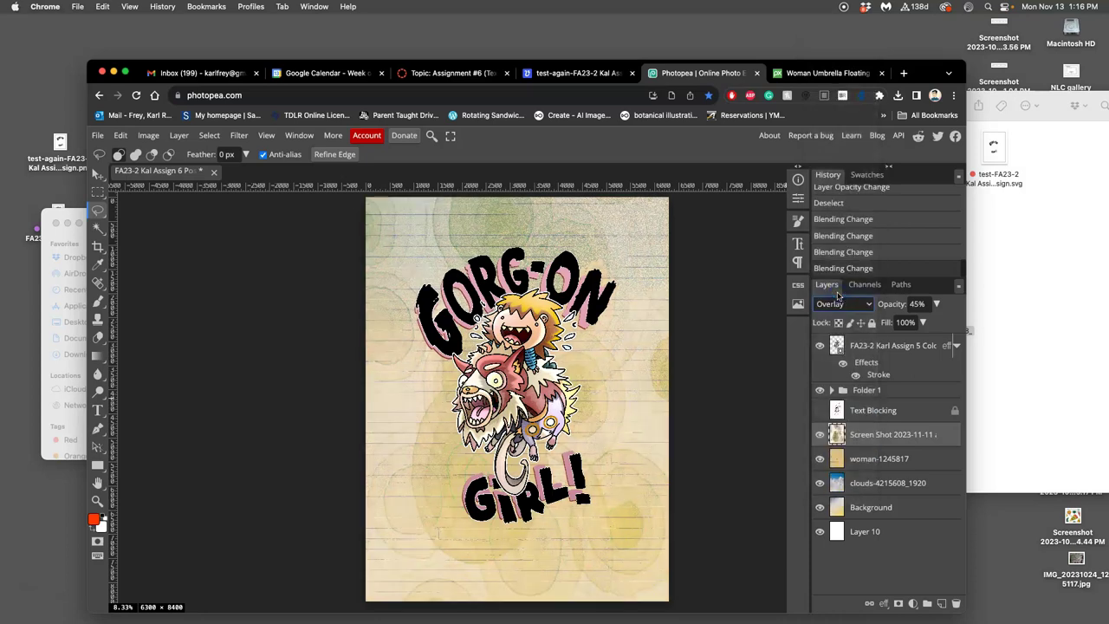
Try Exclusion, Color Dodge, Multiply and Vivid Light, then choose Hard Light blending
click(838, 303)
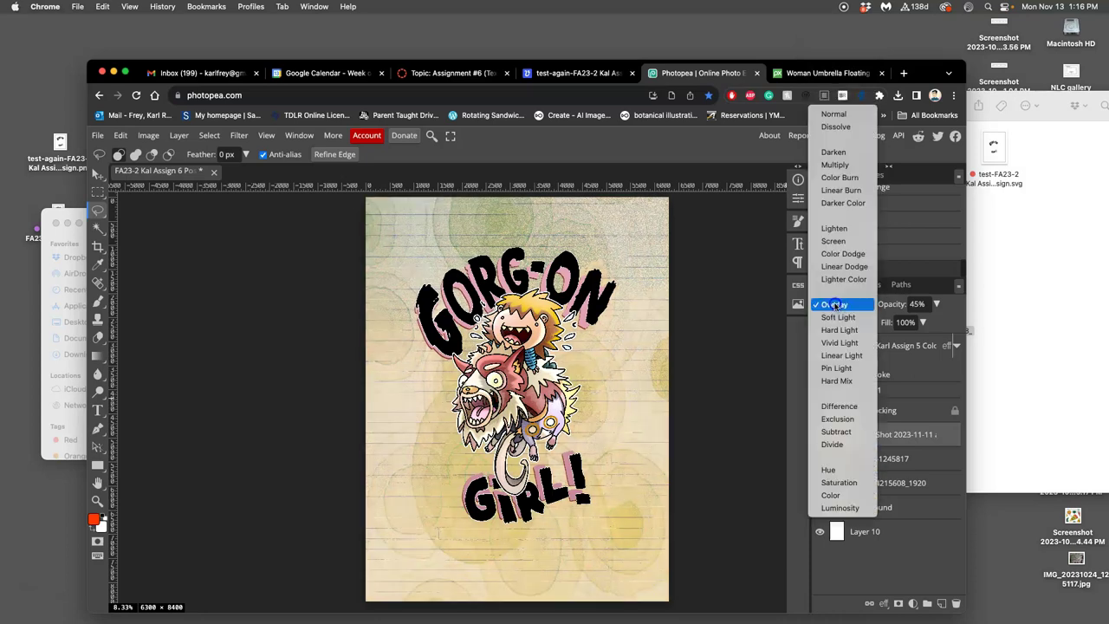
click(841, 419)
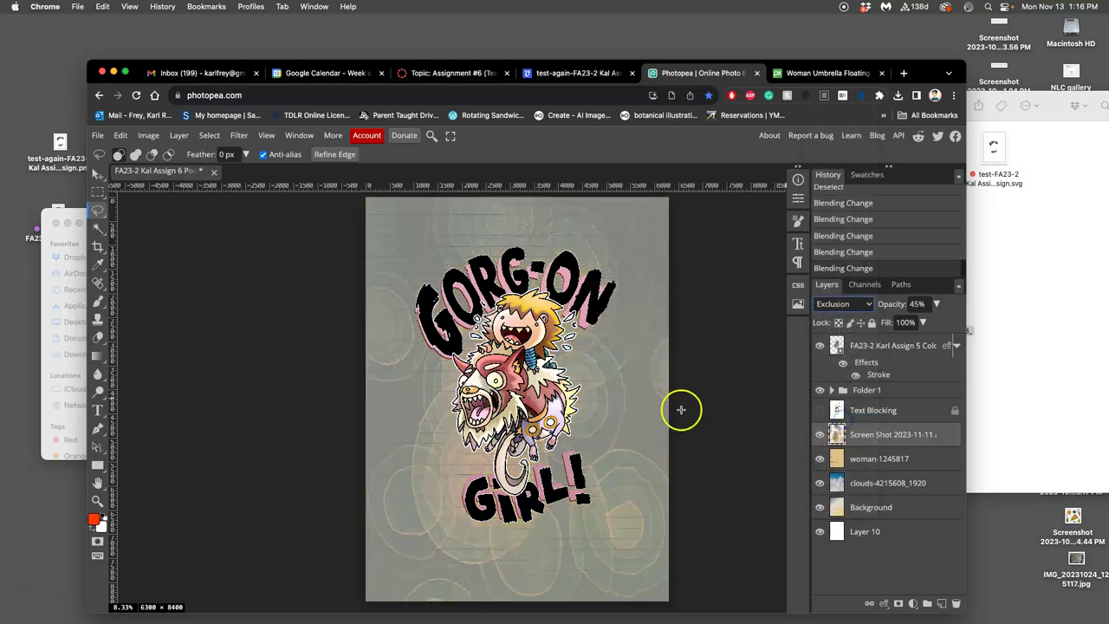
click(850, 305)
click(835, 142)
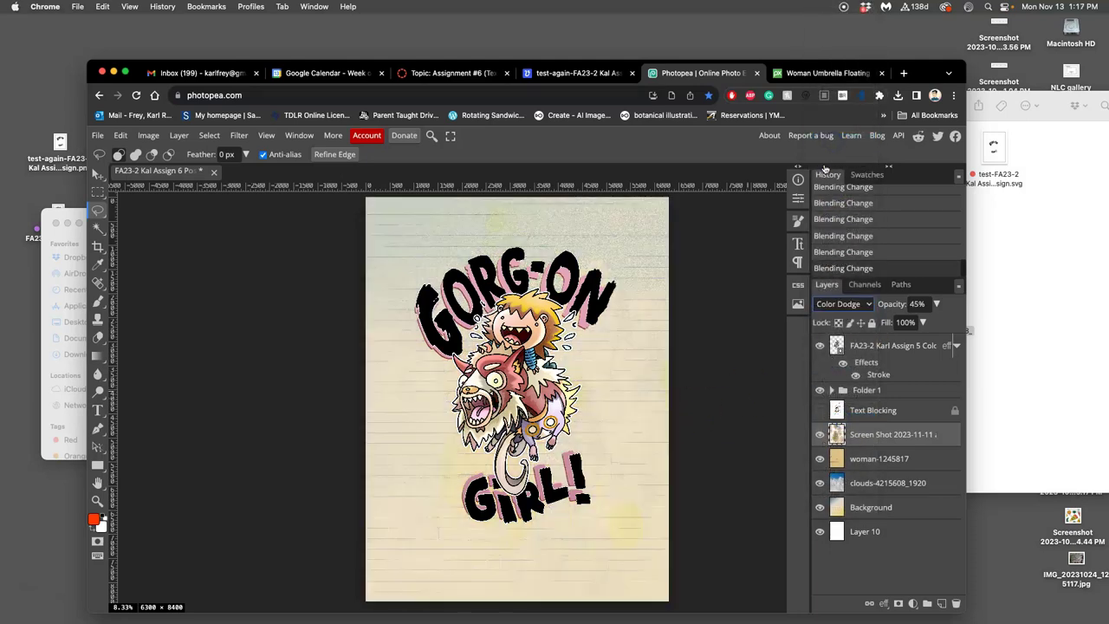
click(845, 304)
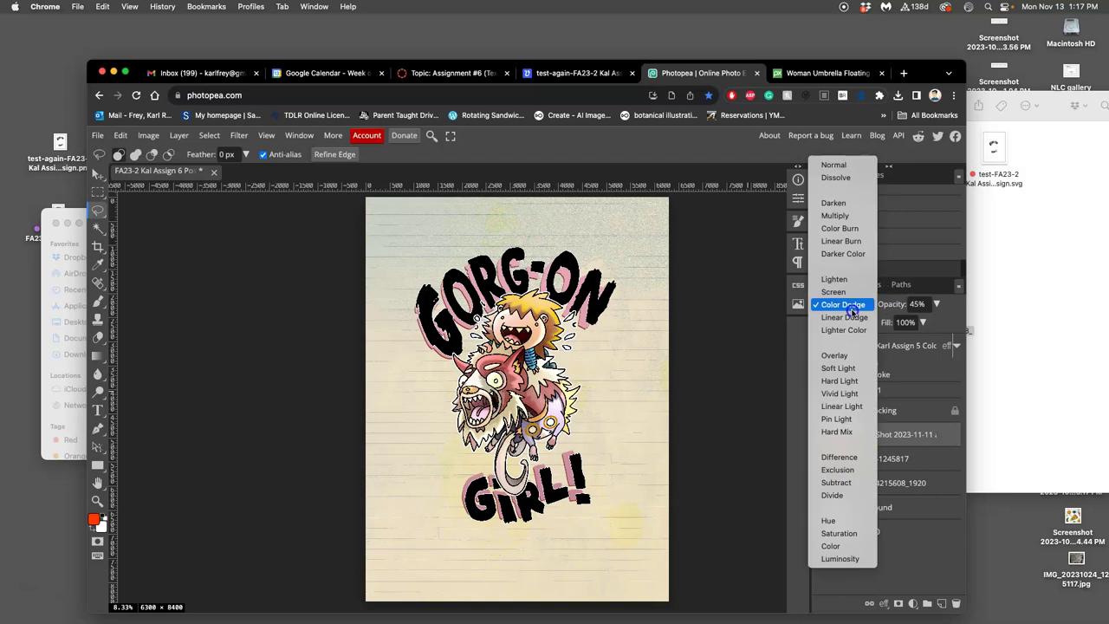
click(824, 215)
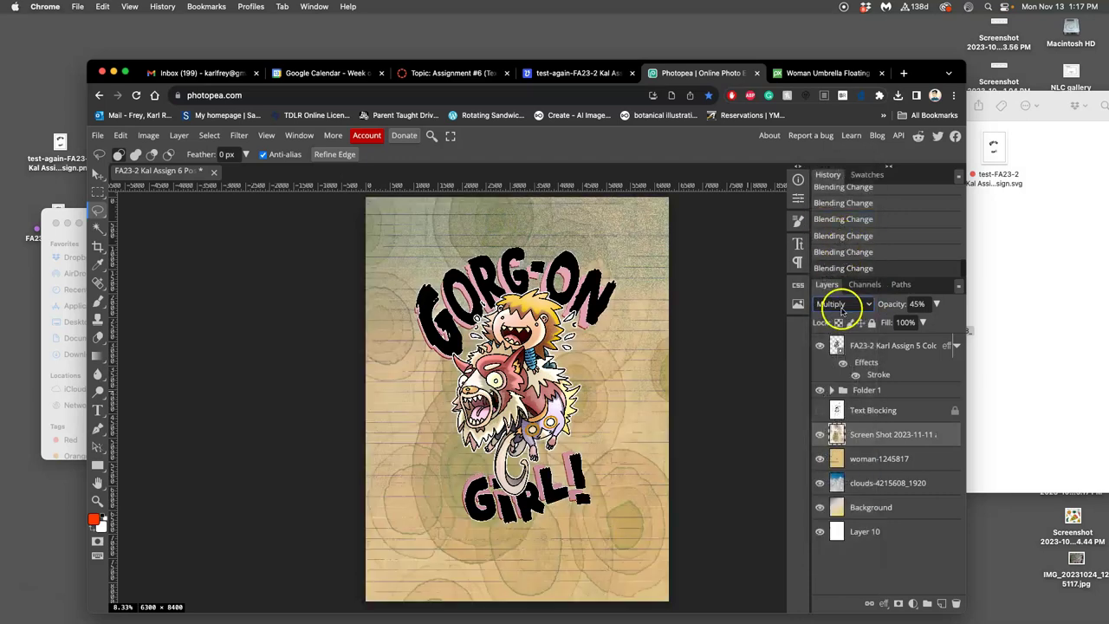
click(839, 305)
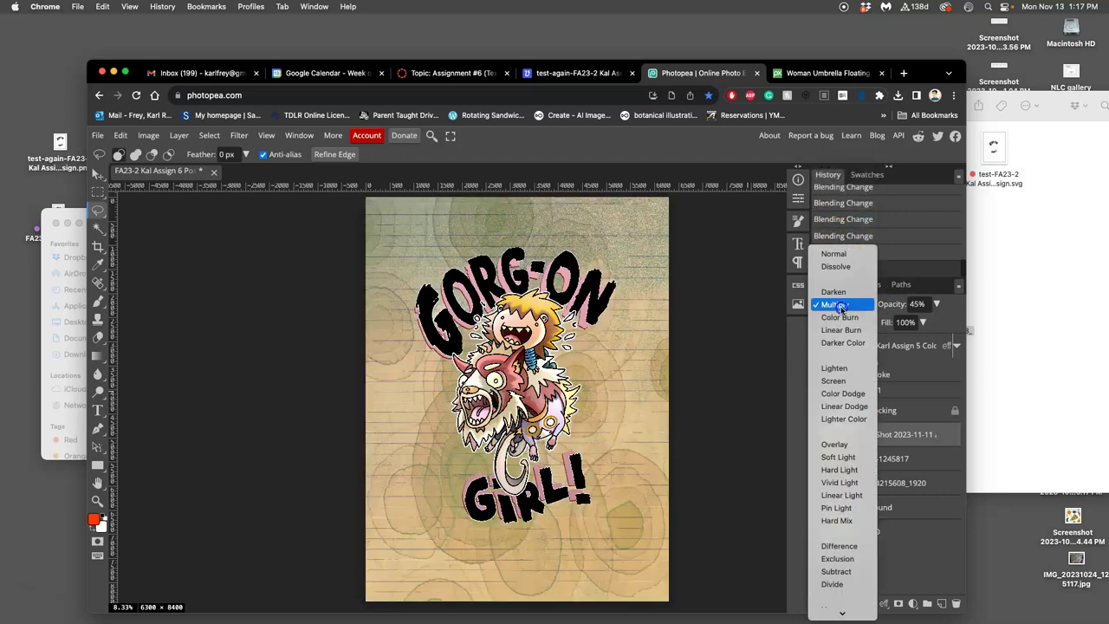
click(837, 484)
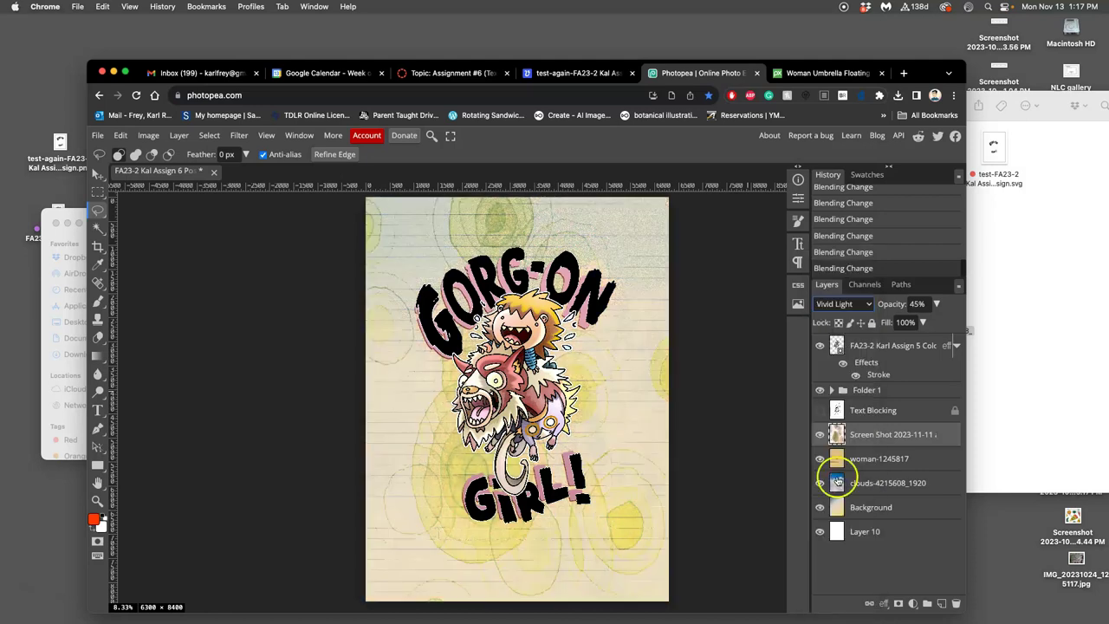
click(834, 305)
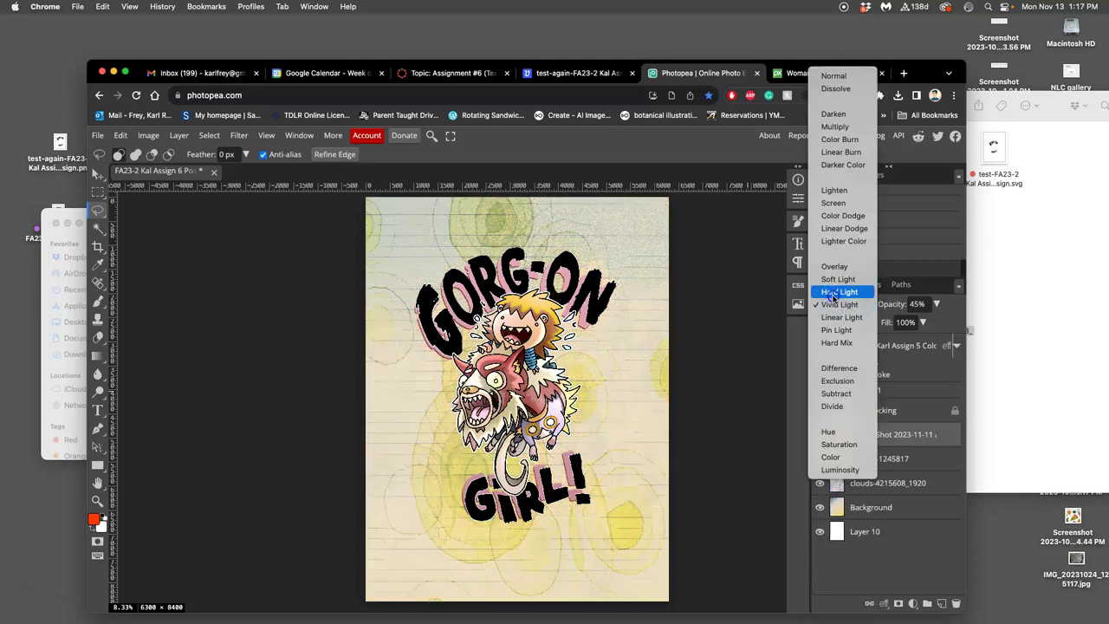
click(836, 293)
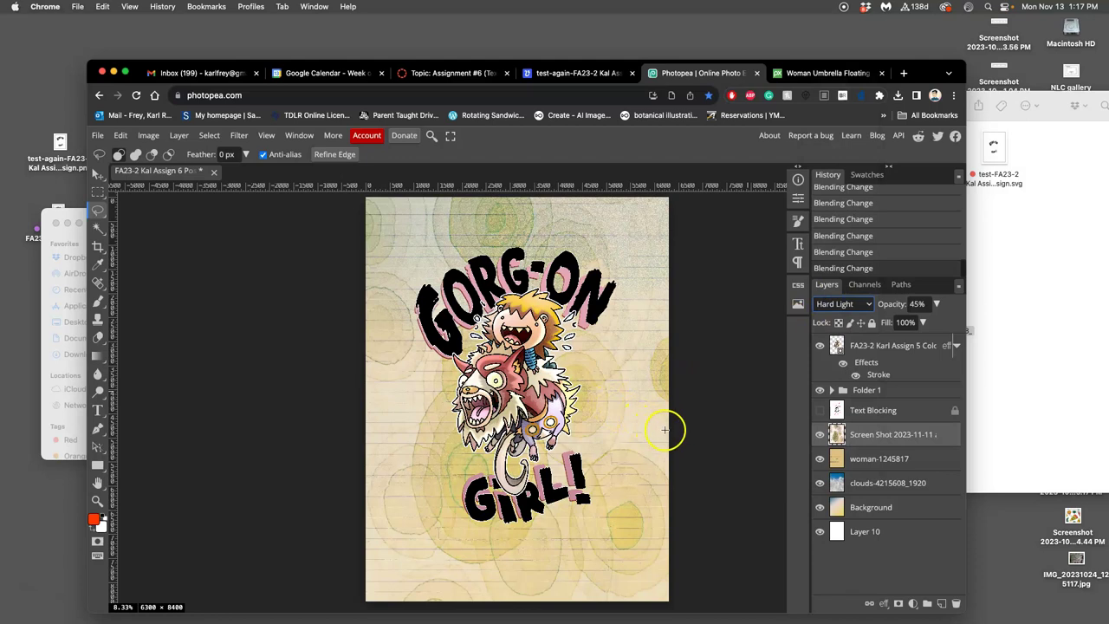
Raise the texture layer's opacity to 53%
scroll(665, 430, right, 2)
click(936, 304)
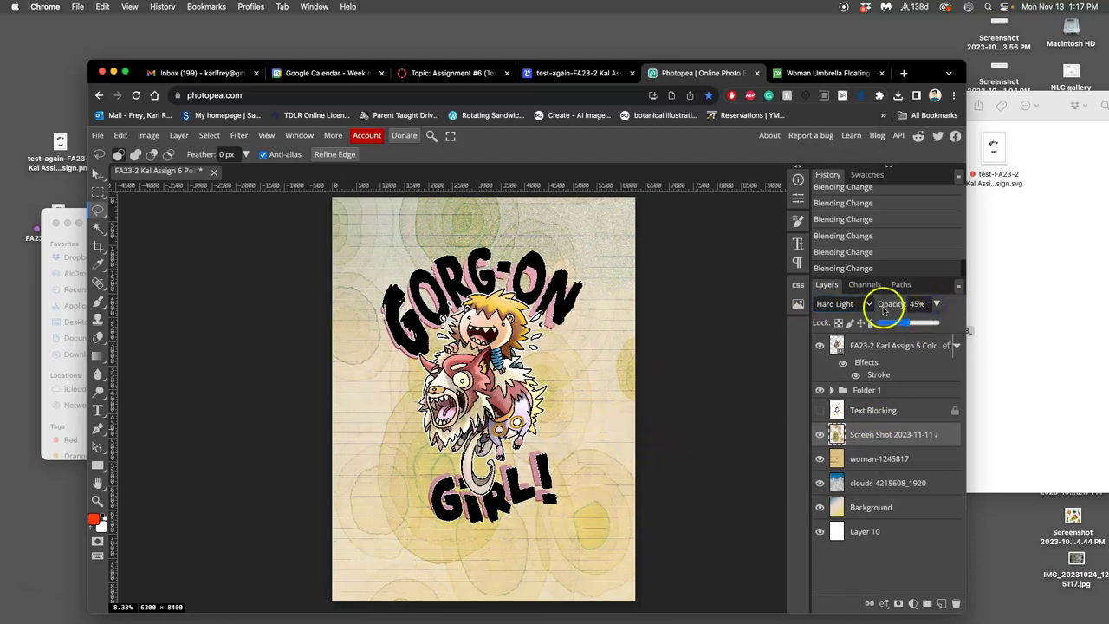
mouse_move(906, 323)
mouse_down()
mouse_move(943, 324)
mouse_move(857, 324)
mouse_move(908, 325)
mouse_up()
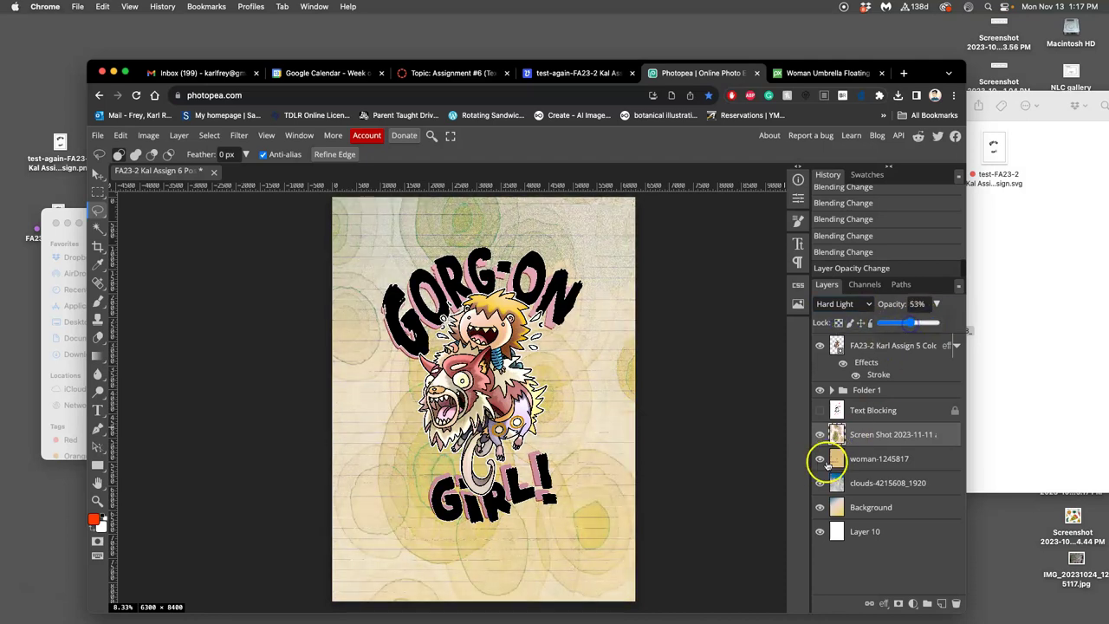
Hide woman-1245817 and adjust the circles texture layer's opacity
click(819, 460)
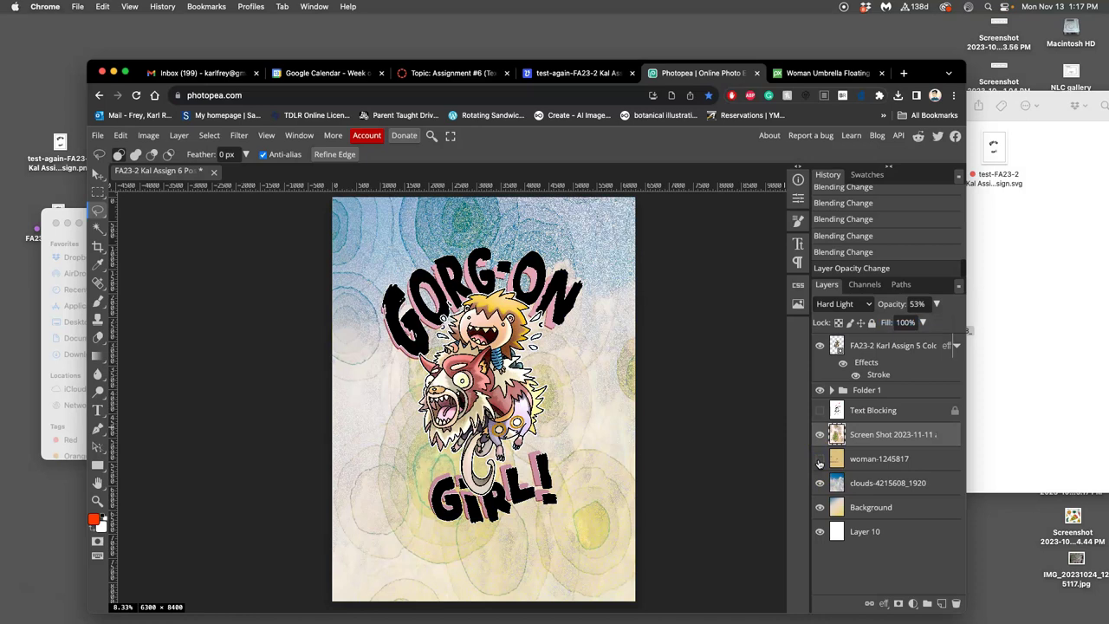
click(936, 304)
drag(920, 323, 898, 322)
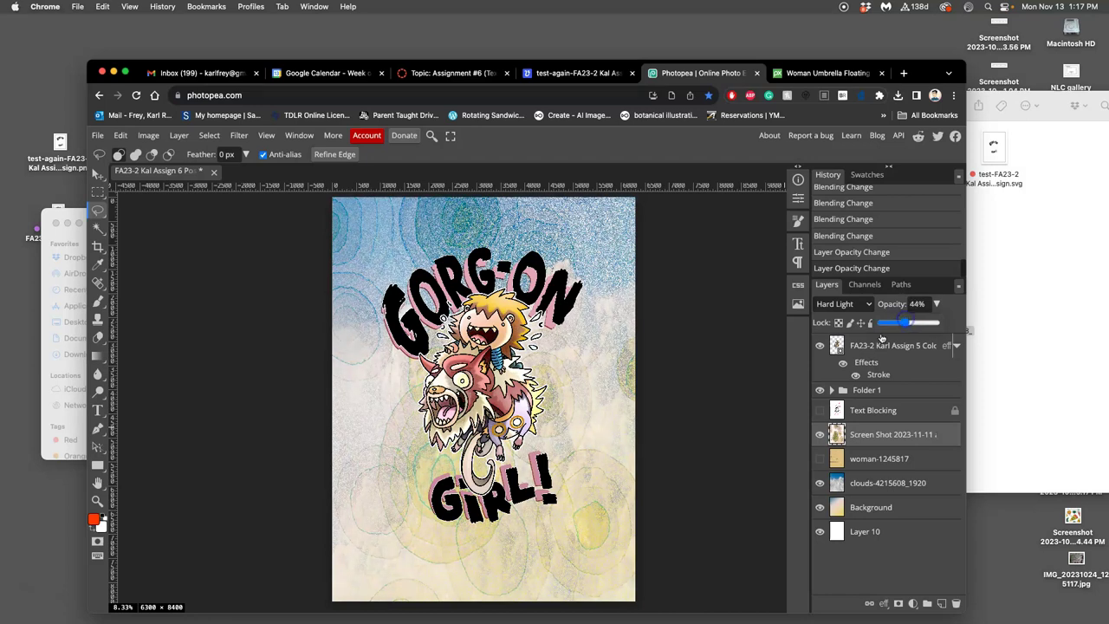
Show woman-1245817 and set it to Dissolve blending at 23% opacity
click(820, 458)
click(854, 458)
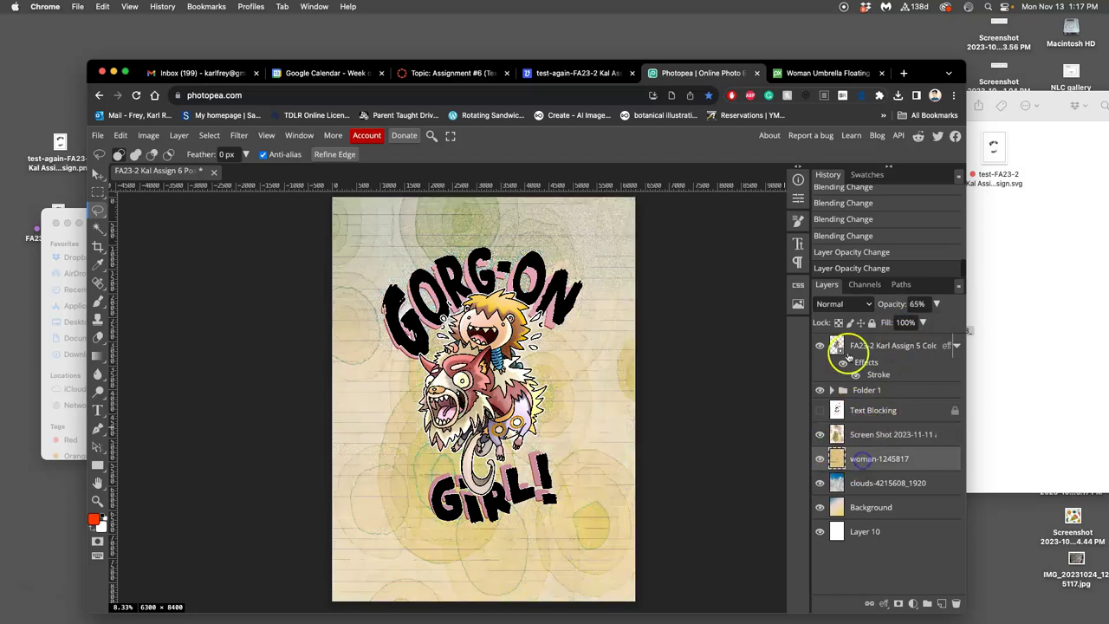
click(836, 308)
click(836, 317)
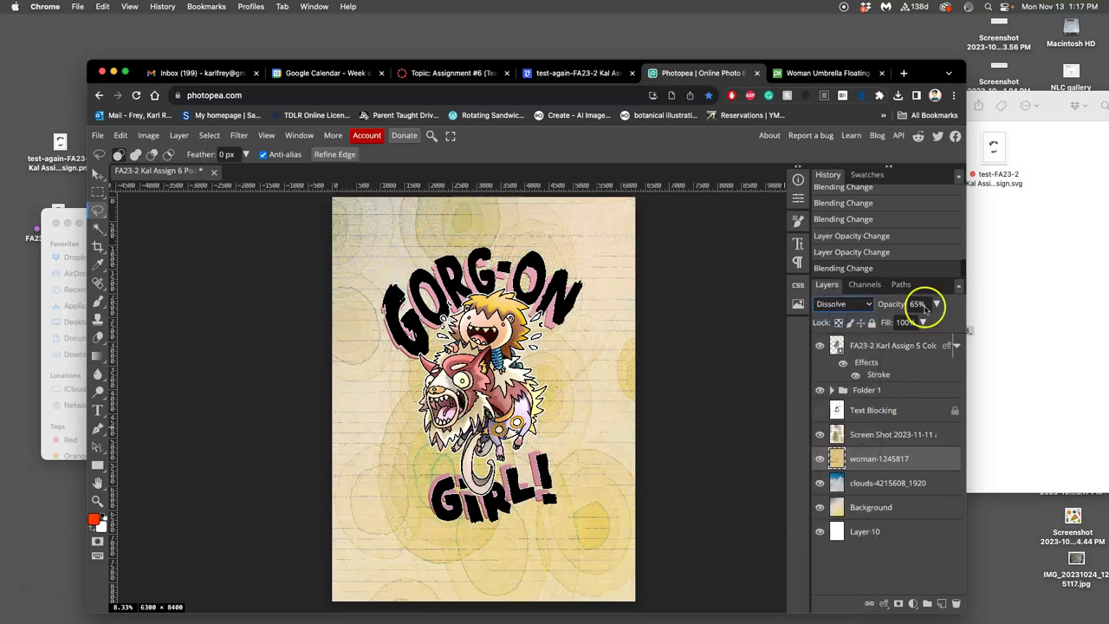
click(937, 303)
drag(918, 322, 888, 324)
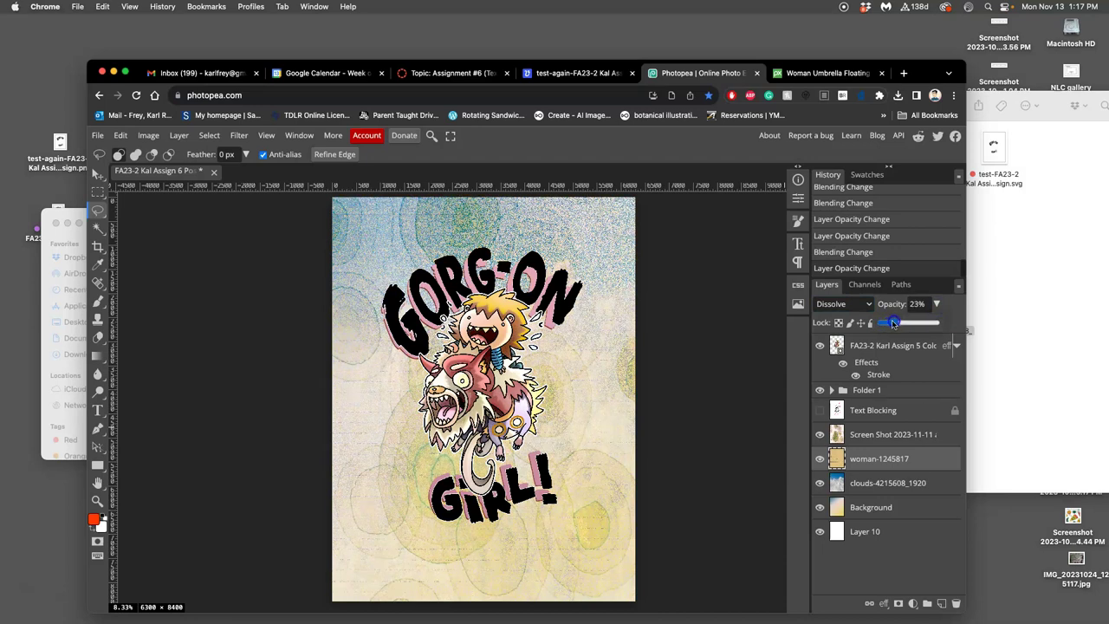
click(636, 357)
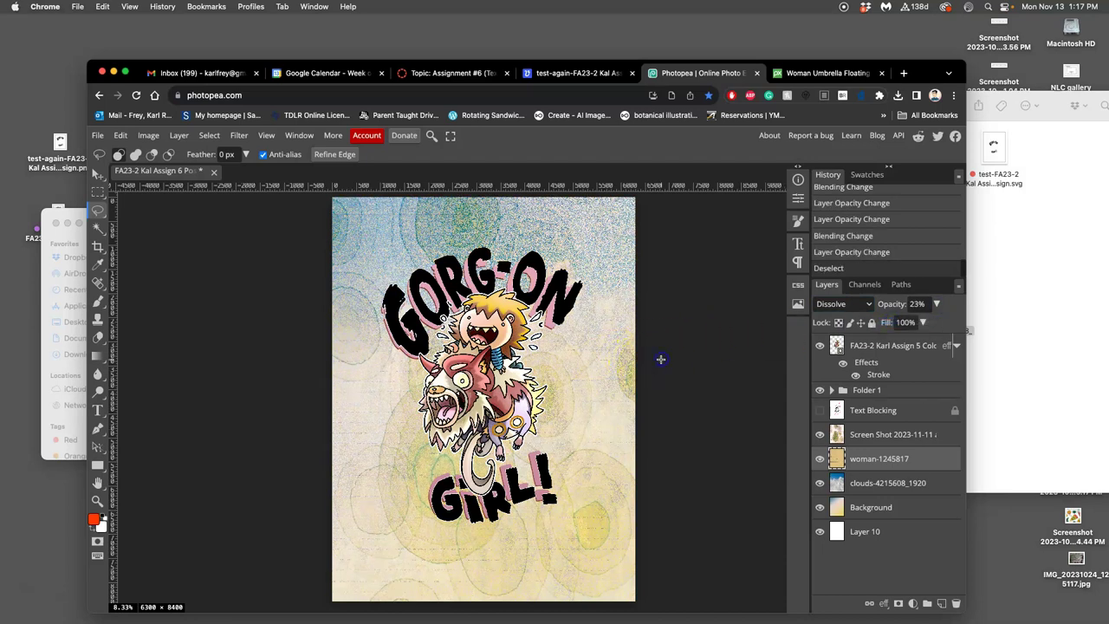
Inspect the texture up close, clear the selection, and briefly hide then show woman-1245817
scroll(450, 356, up, 6)
scroll(446, 354, left, 5)
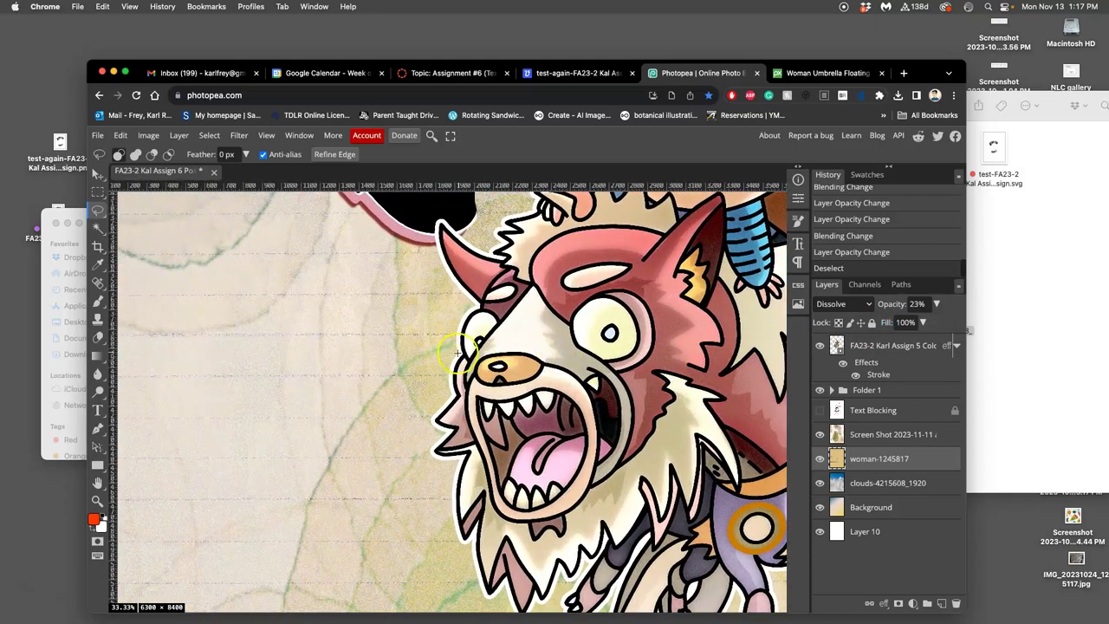
scroll(414, 348, up, 5)
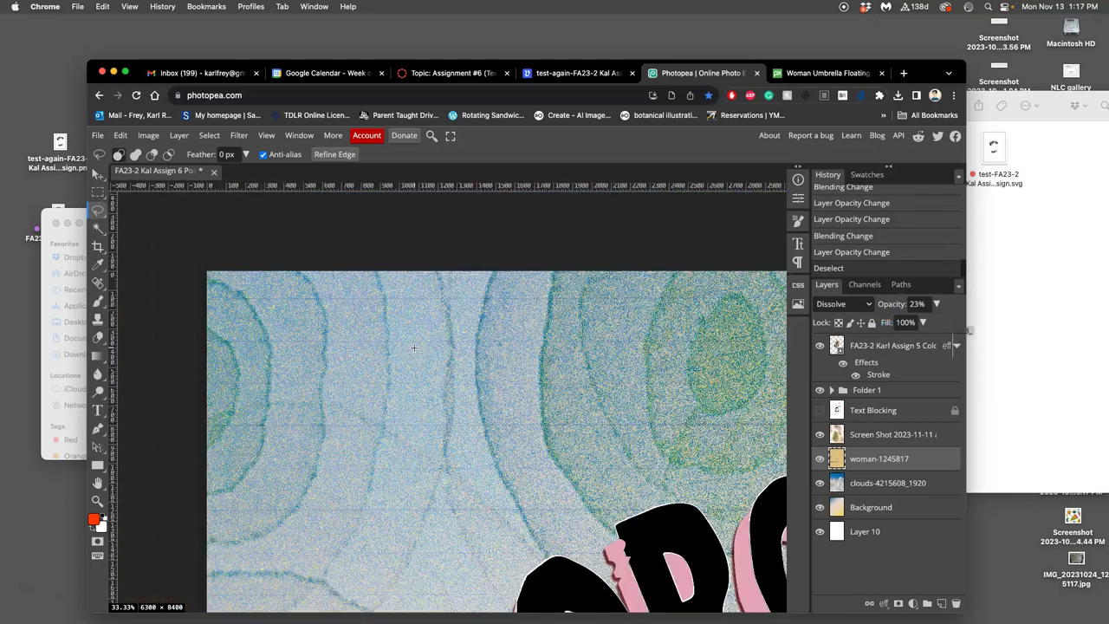
scroll(463, 339, right, 10)
scroll(461, 343, down, 15)
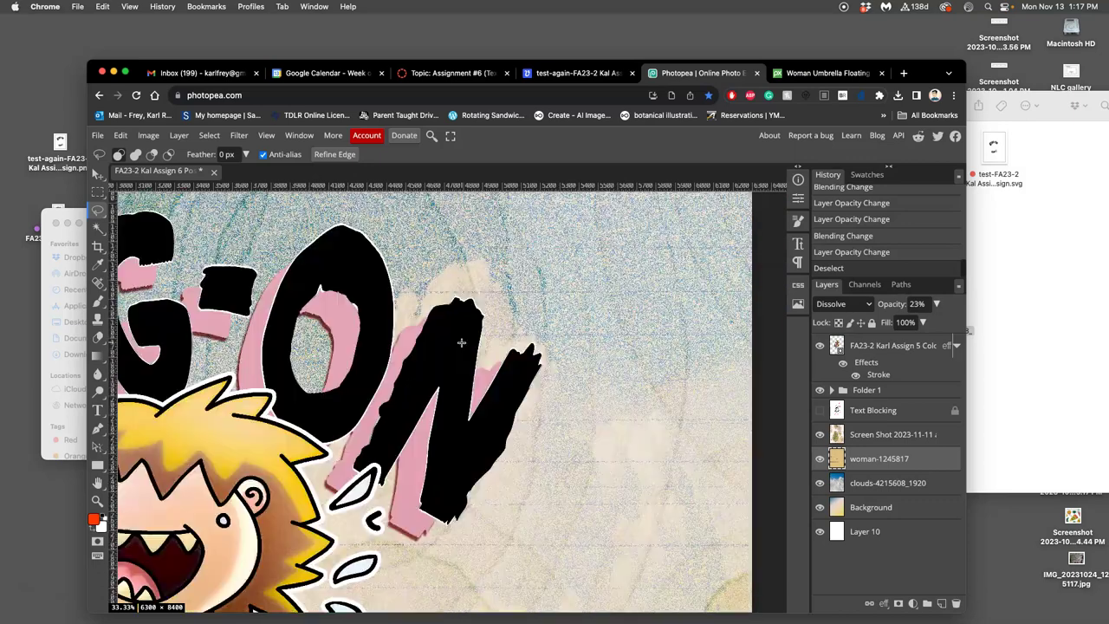
scroll(461, 343, down, 15)
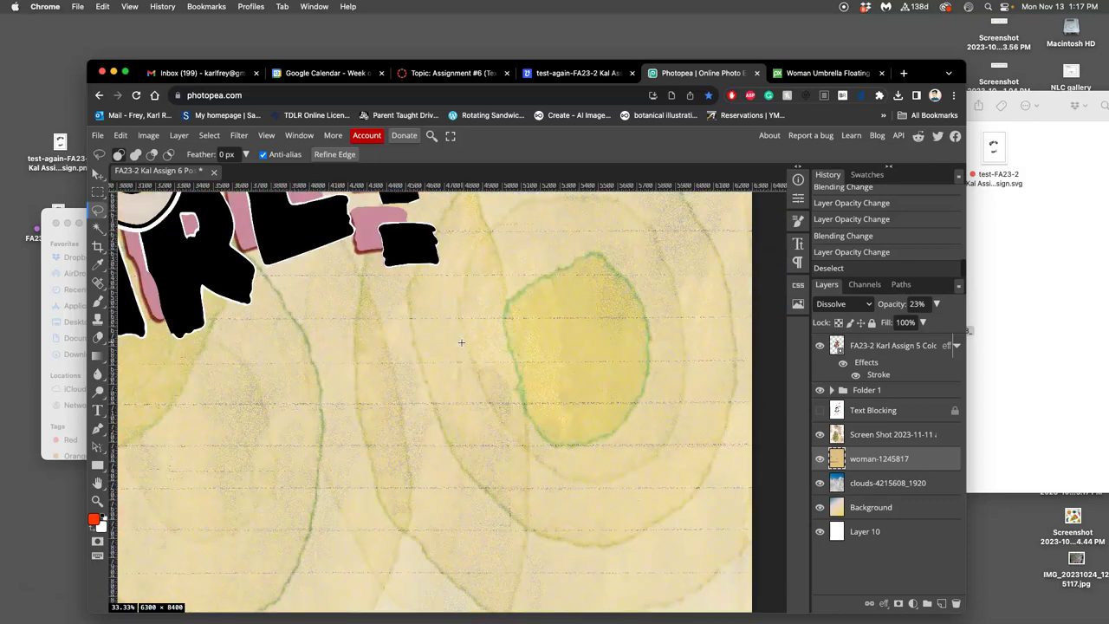
scroll(461, 343, down, 10)
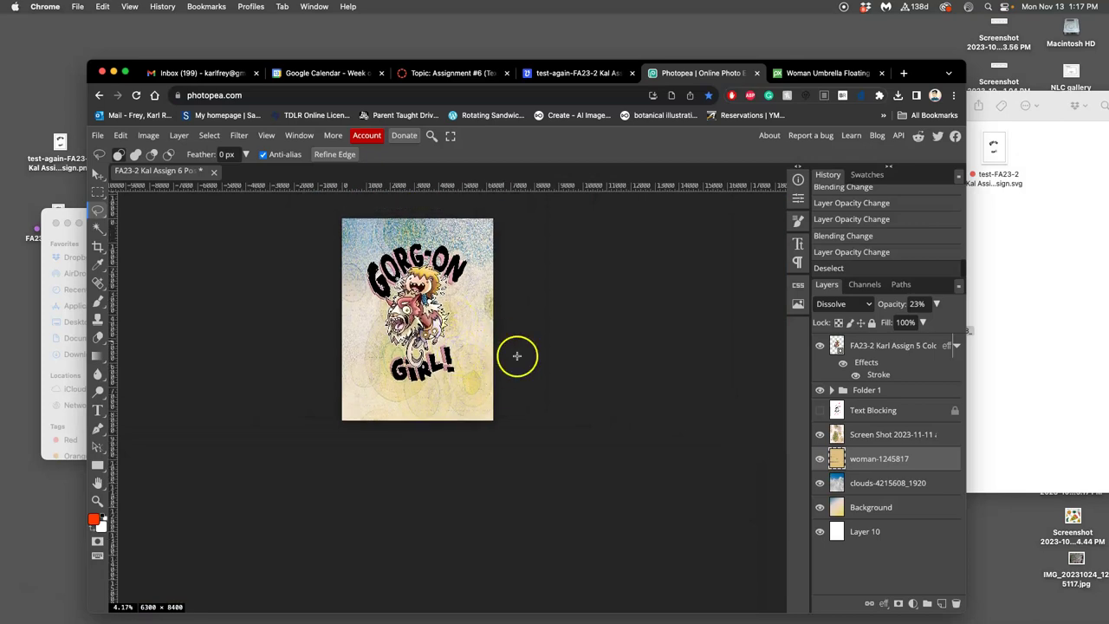
scroll(516, 355, left, 5)
scroll(516, 355, up, 2)
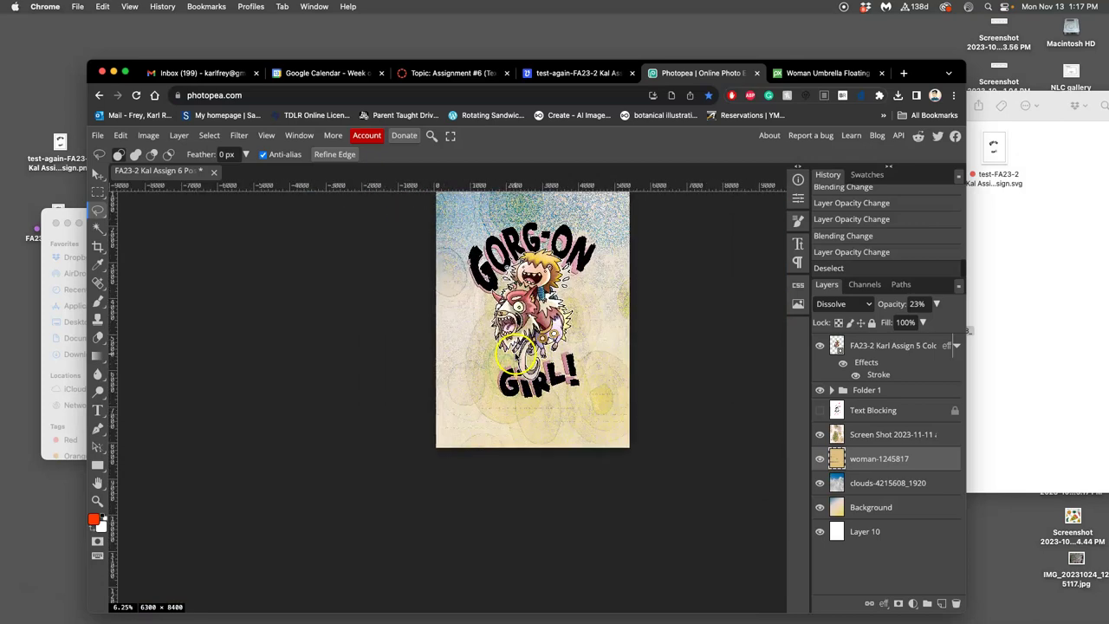
scroll(517, 363, up, 2)
scroll(517, 362, up, 3)
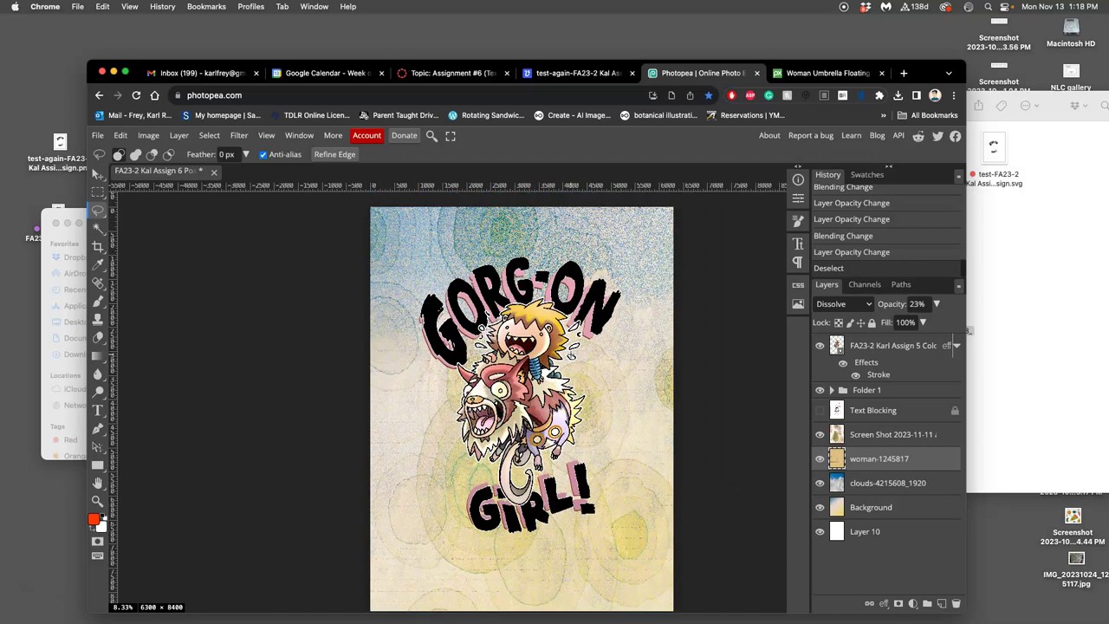
scroll(485, 307, down, 1)
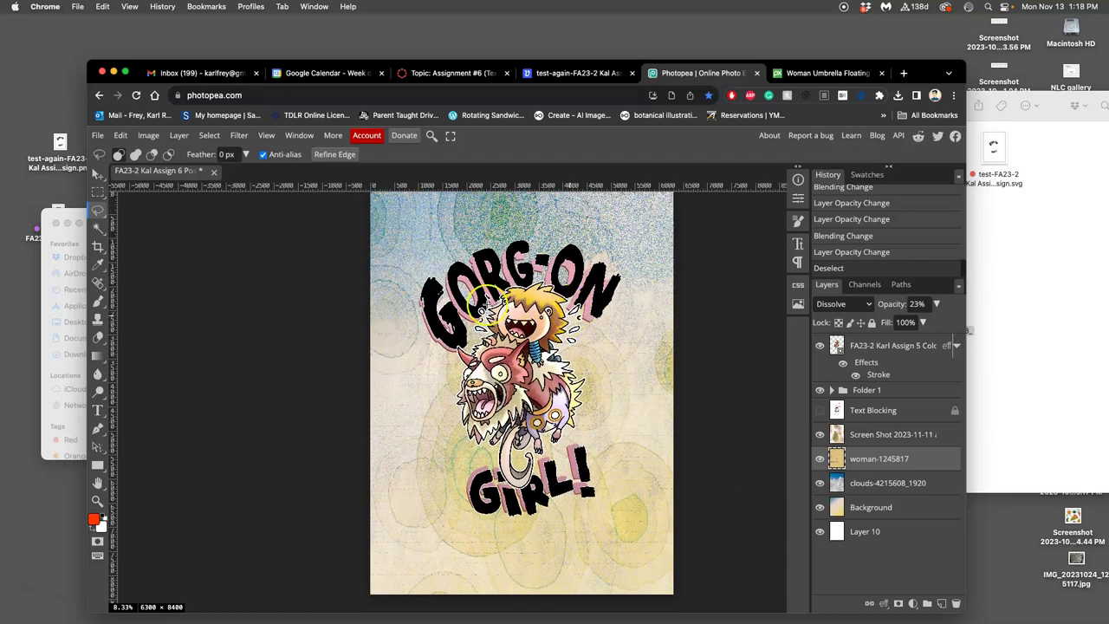
click(617, 377)
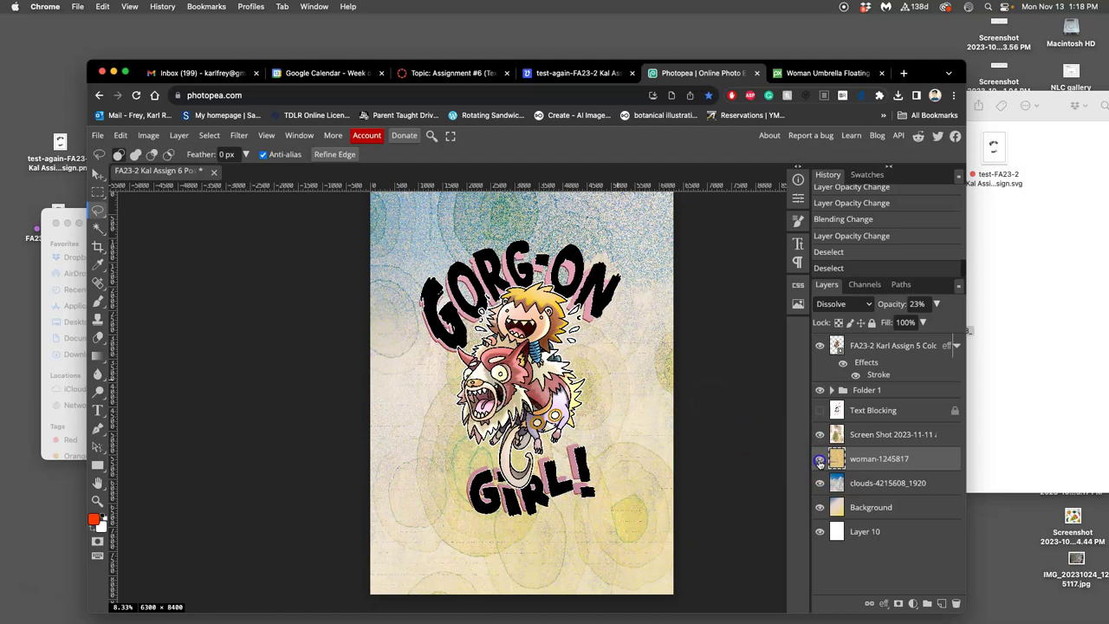
click(820, 461)
click(820, 460)
Place Poster Background - 2 copy.jpg from the desktop onto the canvas as a new layer
key(F11)
click(997, 160)
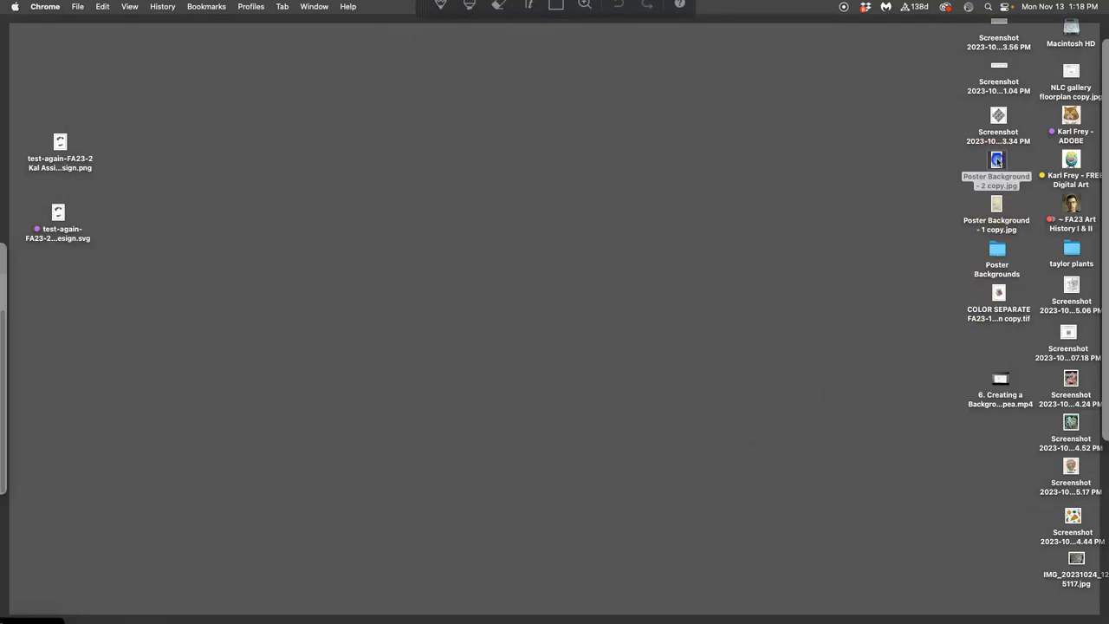
drag(997, 161, 604, 404)
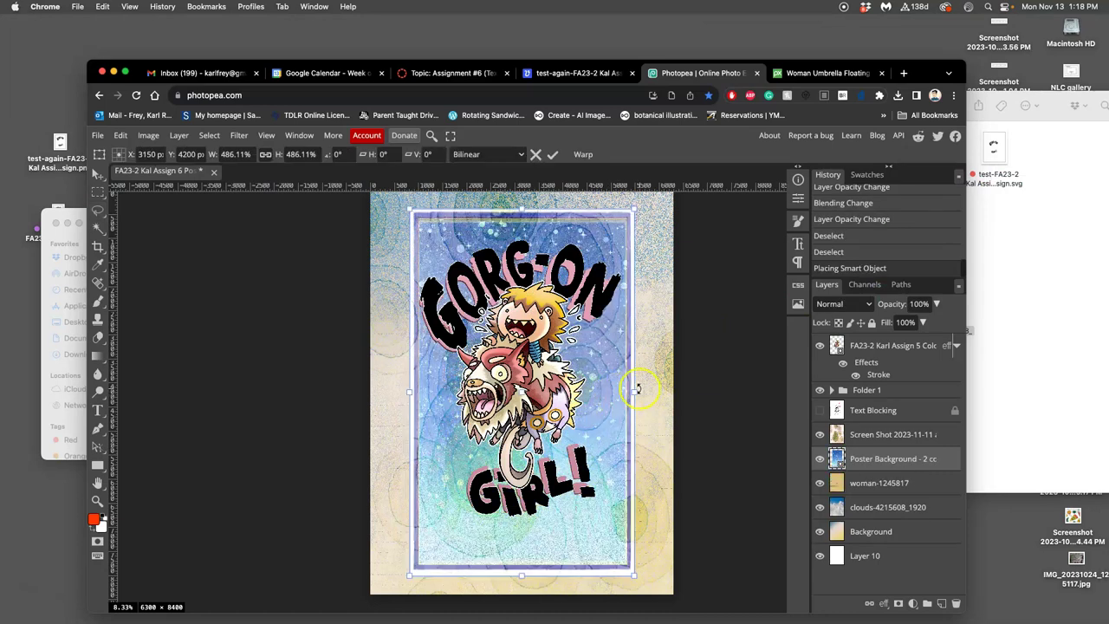
Stretch the placed background to 656.25% × 535.71% so it fills the whole canvas
drag(636, 392, 674, 392)
click(651, 399)
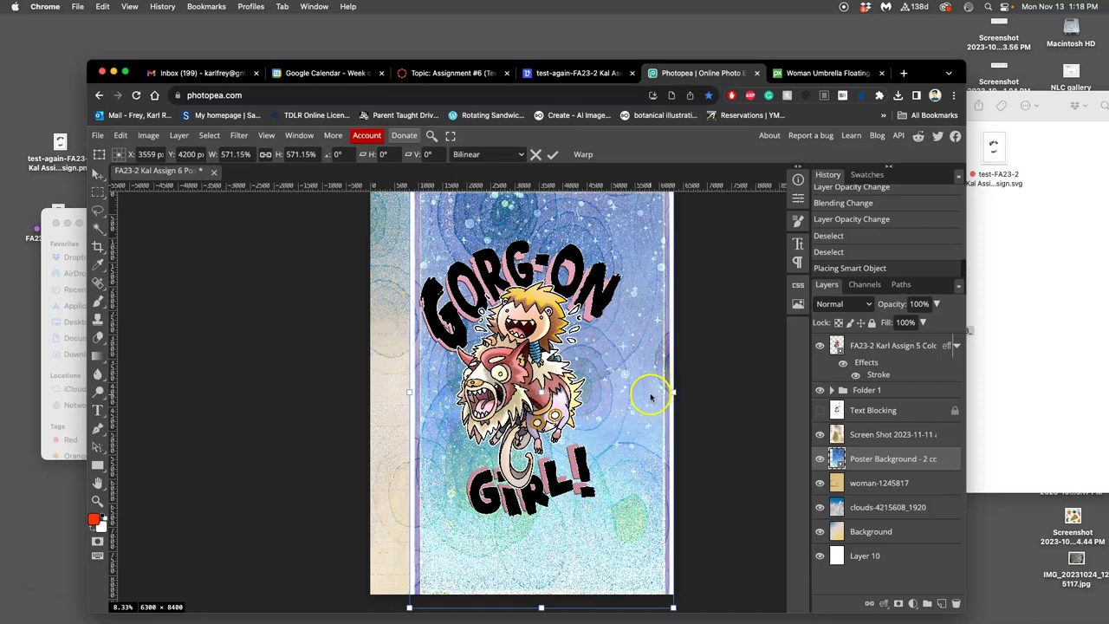
key(ctrl+minus)
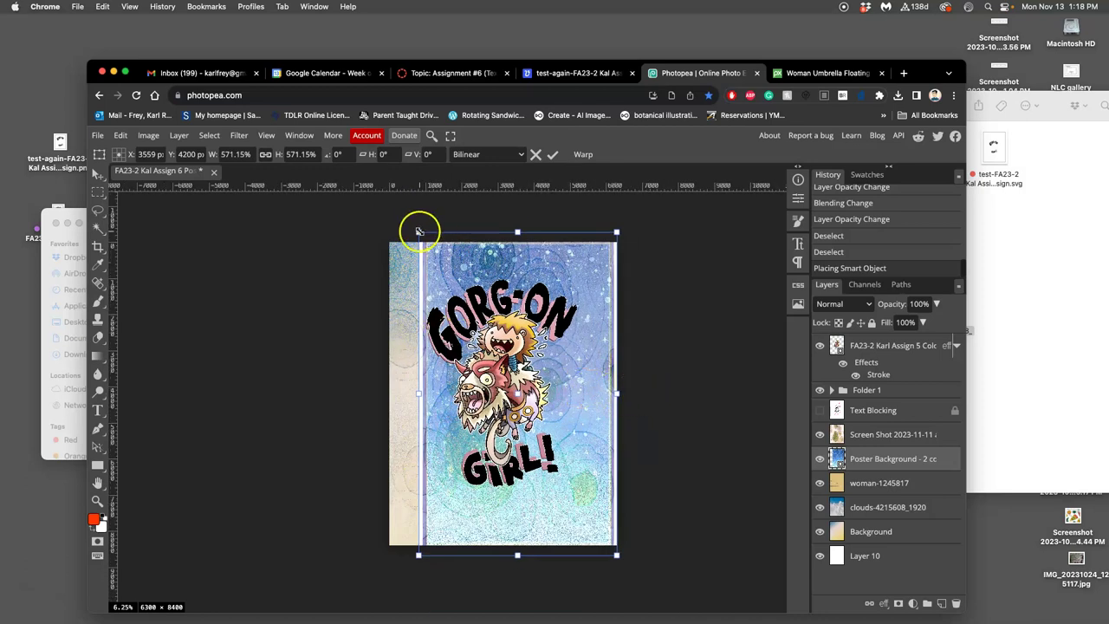
drag(418, 231, 387, 243)
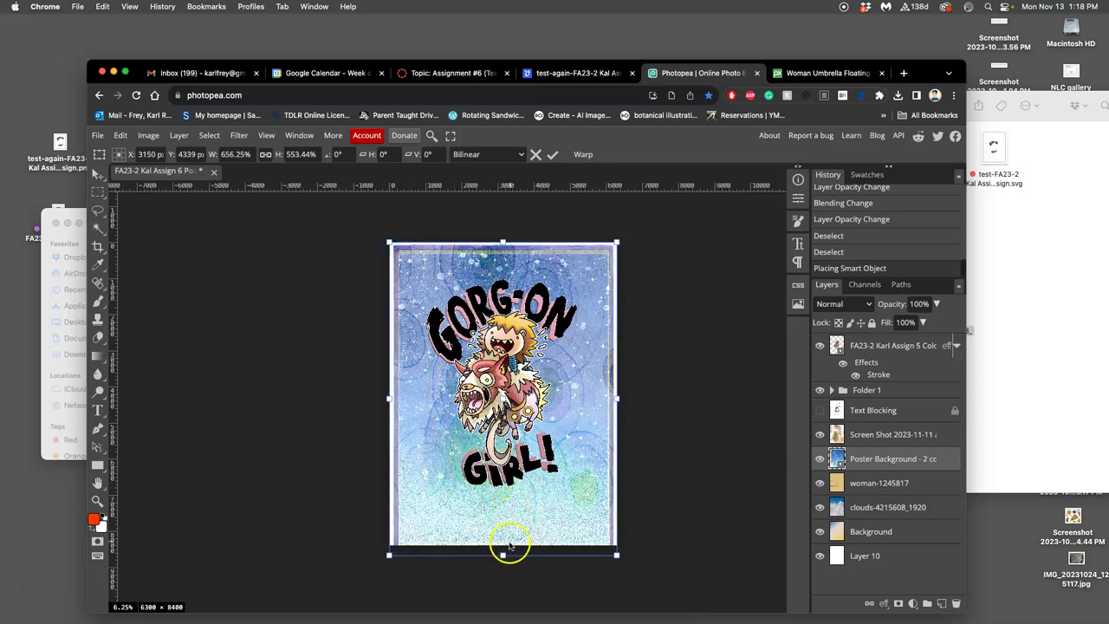
drag(503, 555, 500, 546)
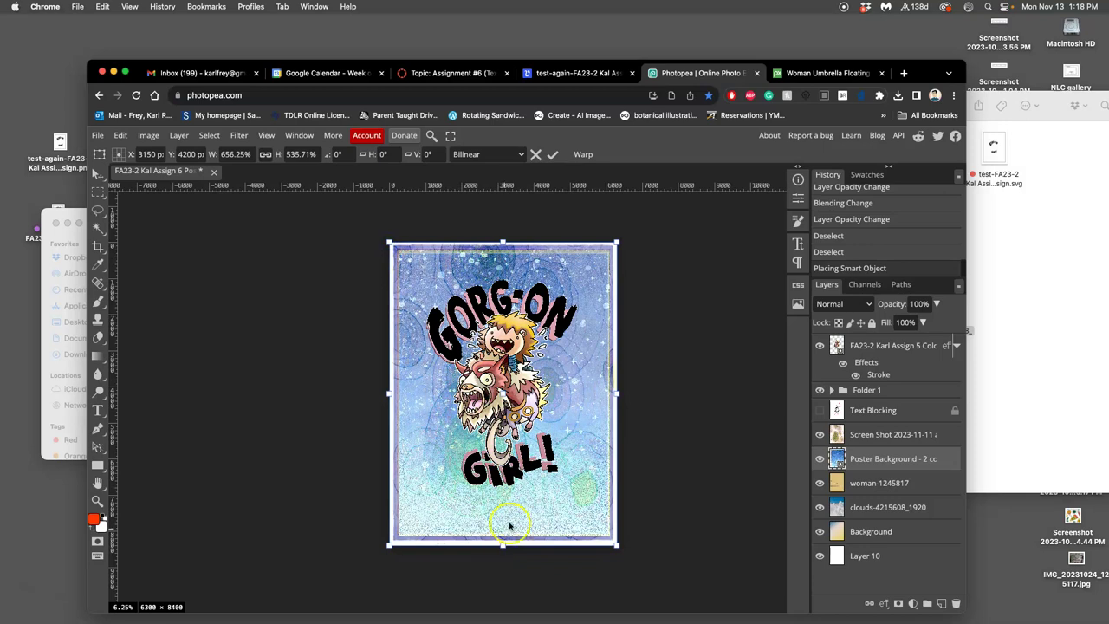
Raise Poster Background to just under Folder 1 and lower its opacity to 45%
click(871, 459)
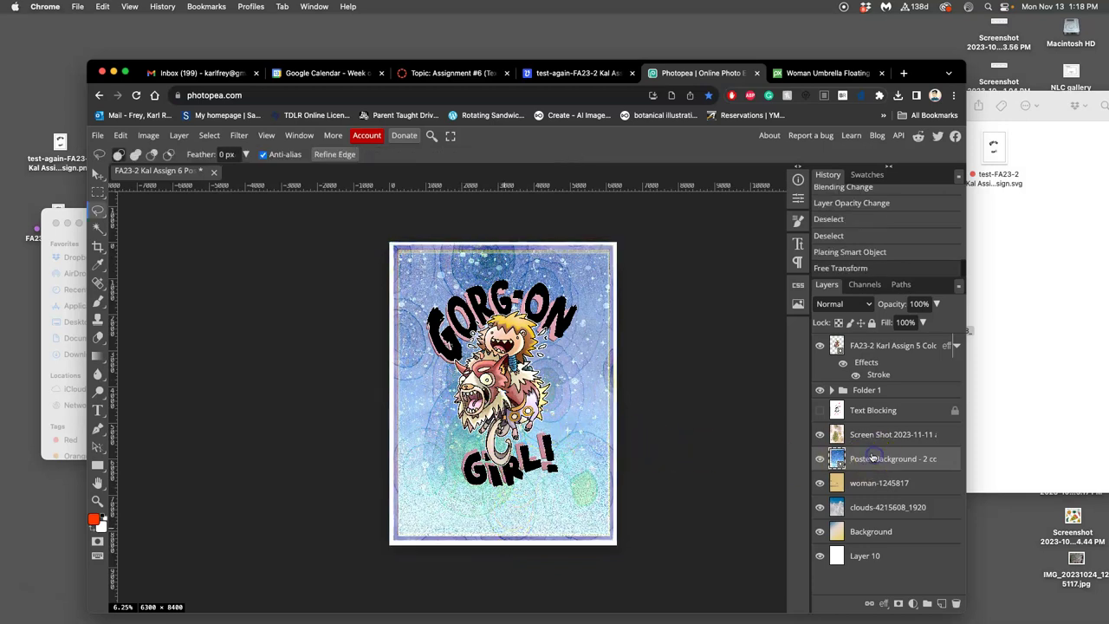
key(super+bracketright)
key(super+bracketright)
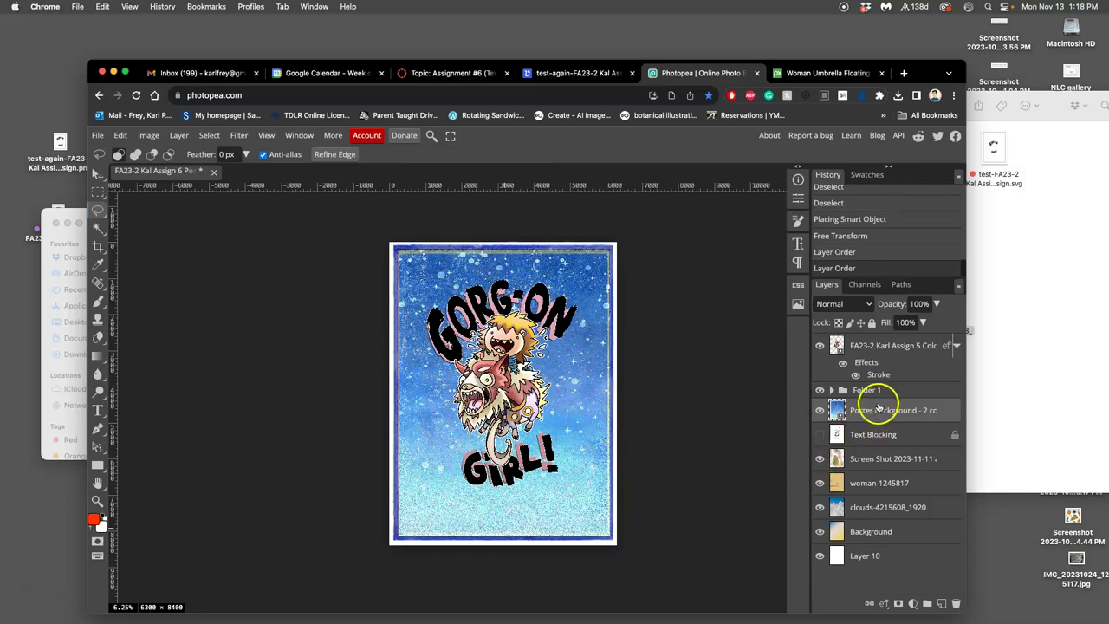
click(924, 322)
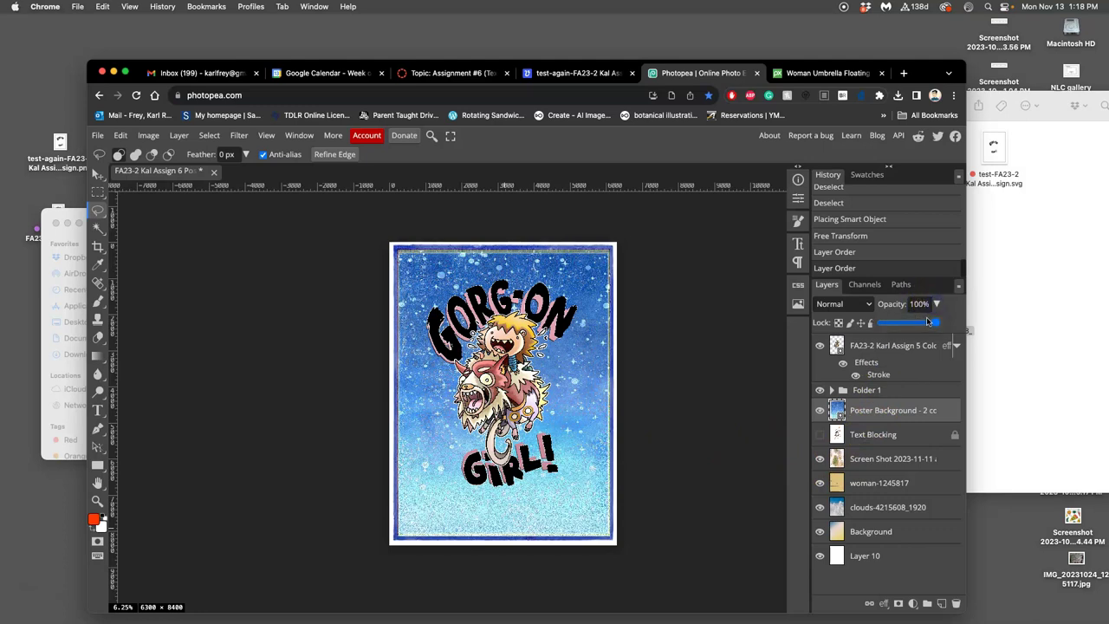
drag(927, 322, 906, 323)
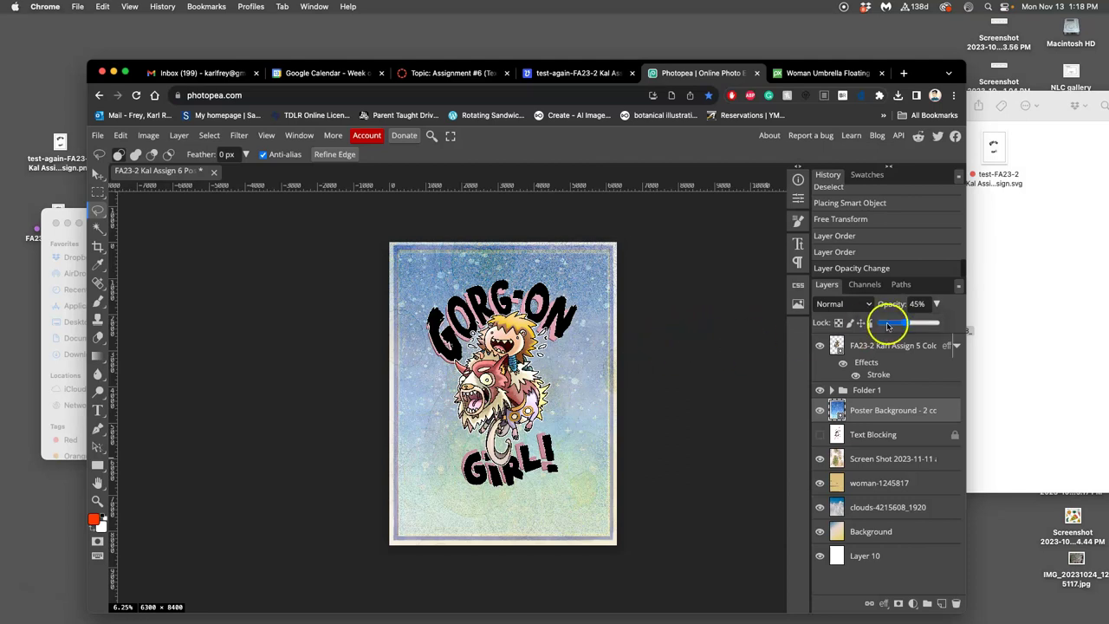
Set Poster Background's blend mode to Multiply after briefly trying Overlay
click(841, 304)
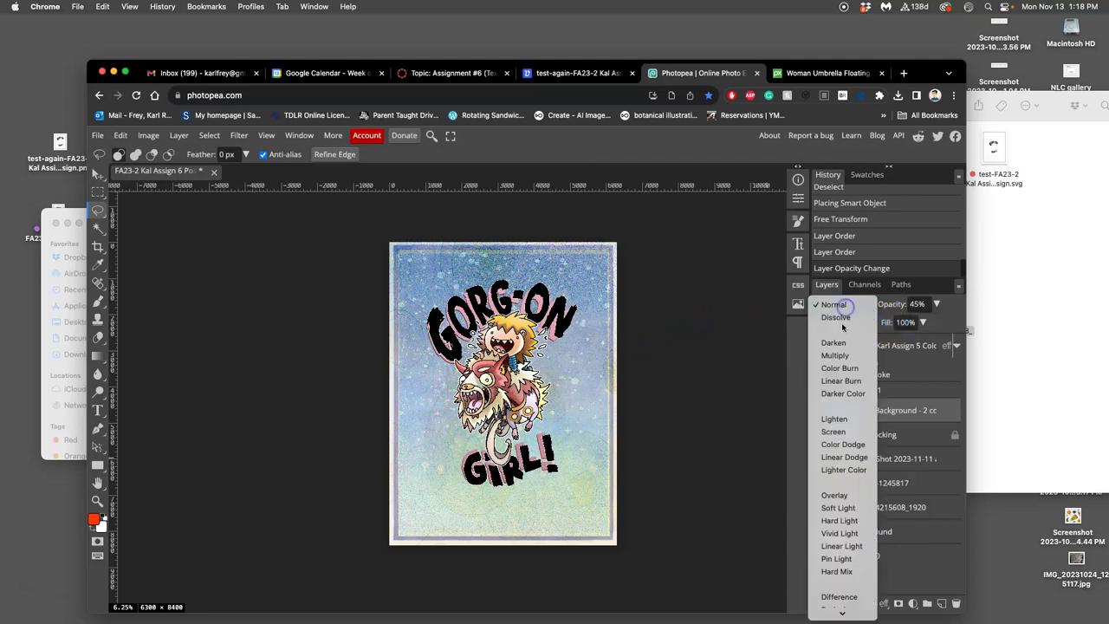
click(847, 496)
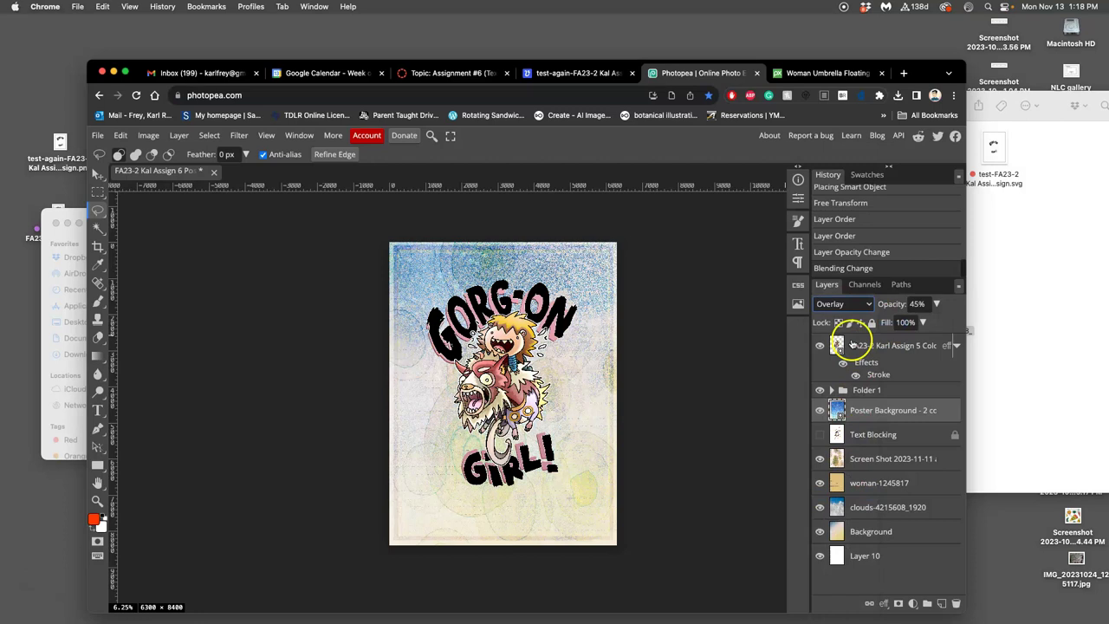
click(845, 305)
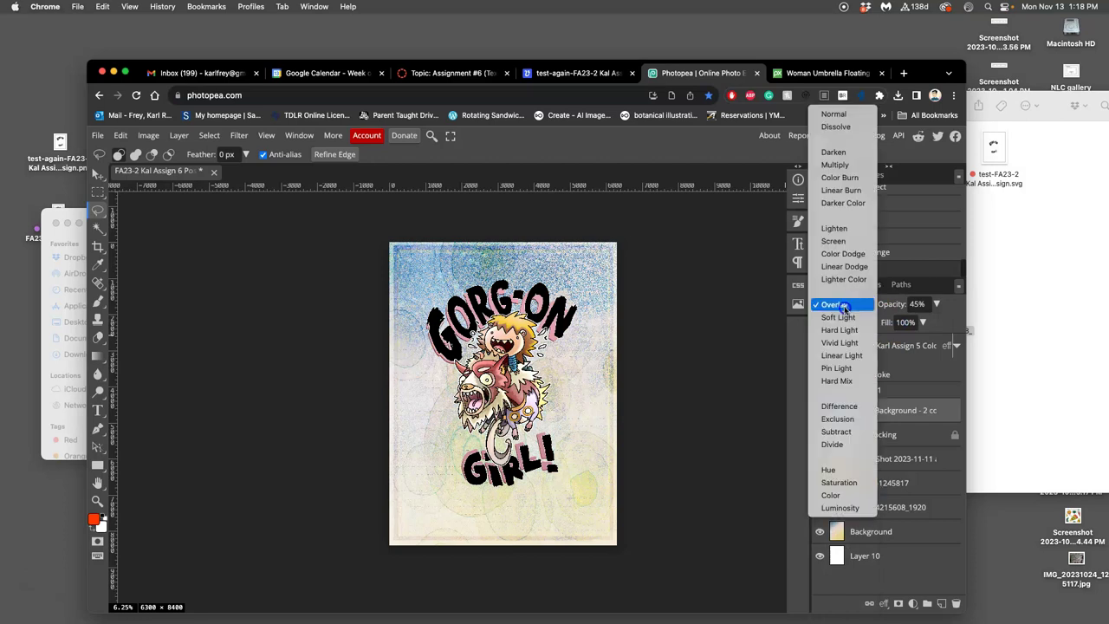
click(835, 165)
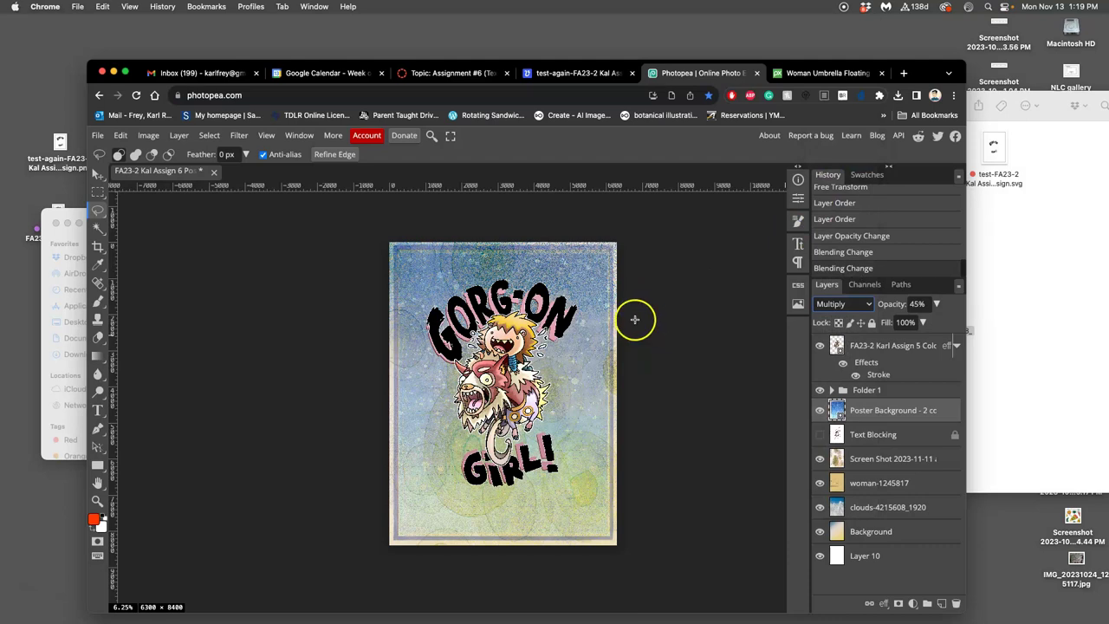
scroll(635, 320, left, 3)
Inspect the poster zoomed in and hide the woman-1245817 layer
key(super+equal)
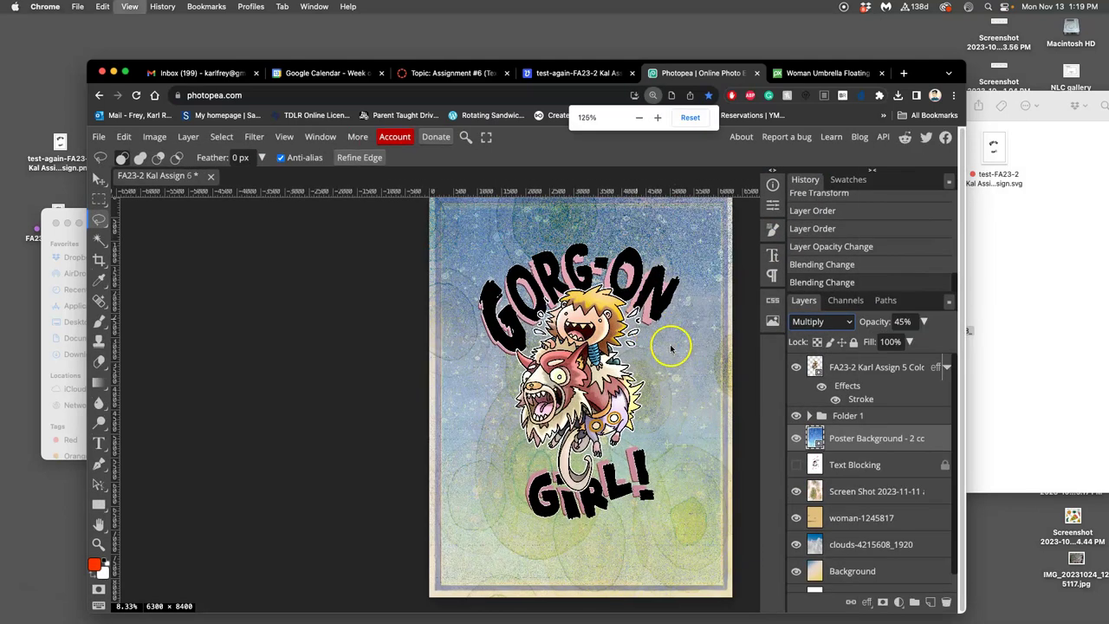
scroll(641, 348, down, 3)
scroll(641, 349, right, 3)
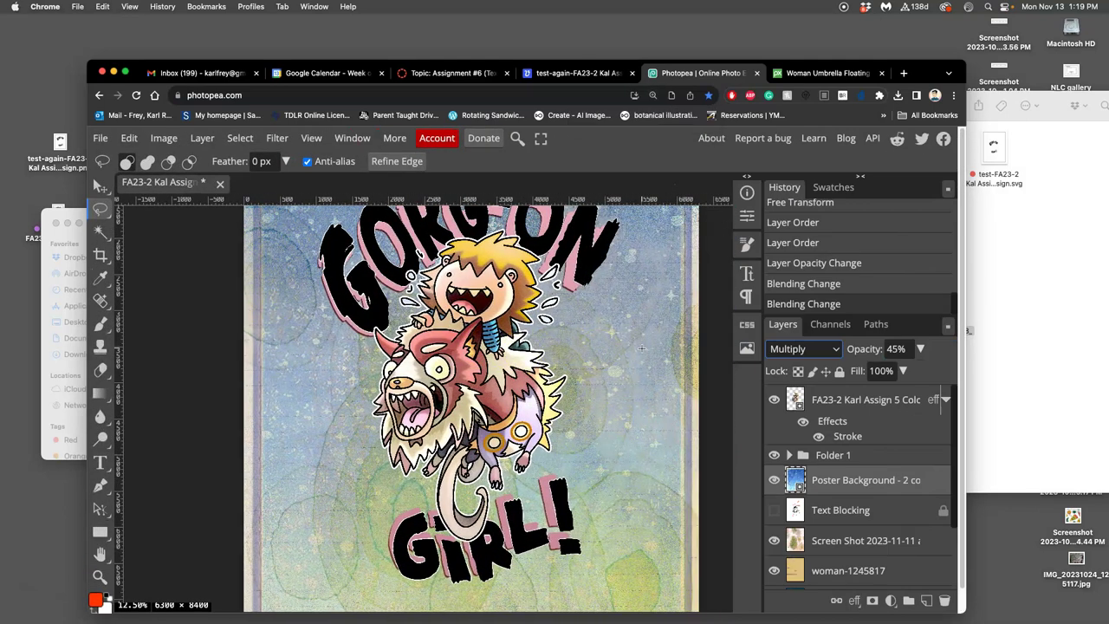
scroll(633, 349, down, 4)
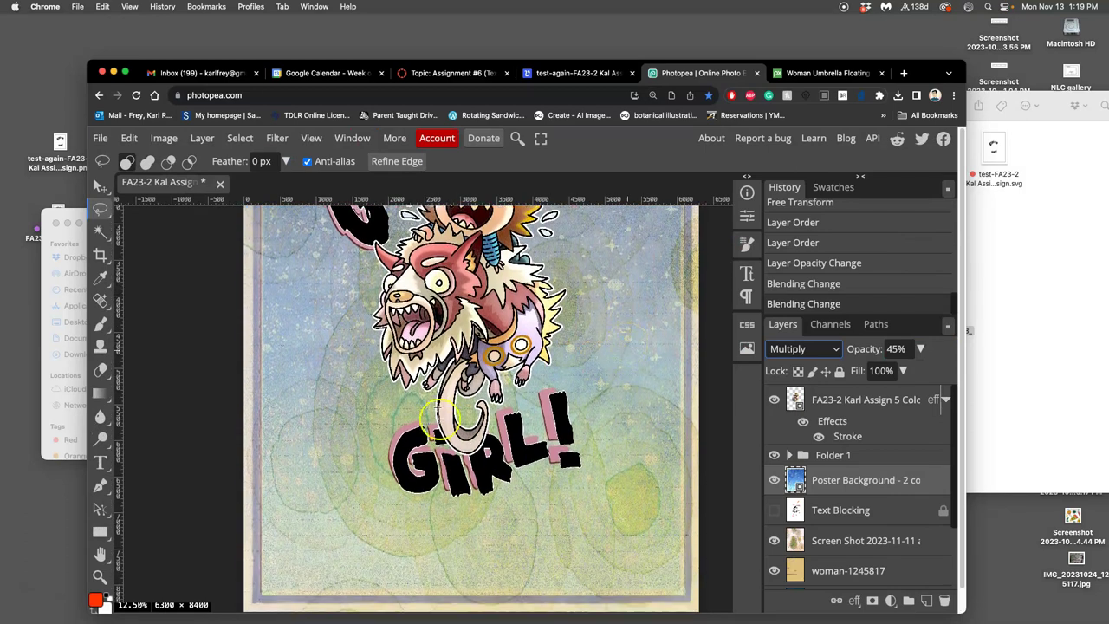
scroll(512, 403, up, 5)
scroll(513, 404, down, 1)
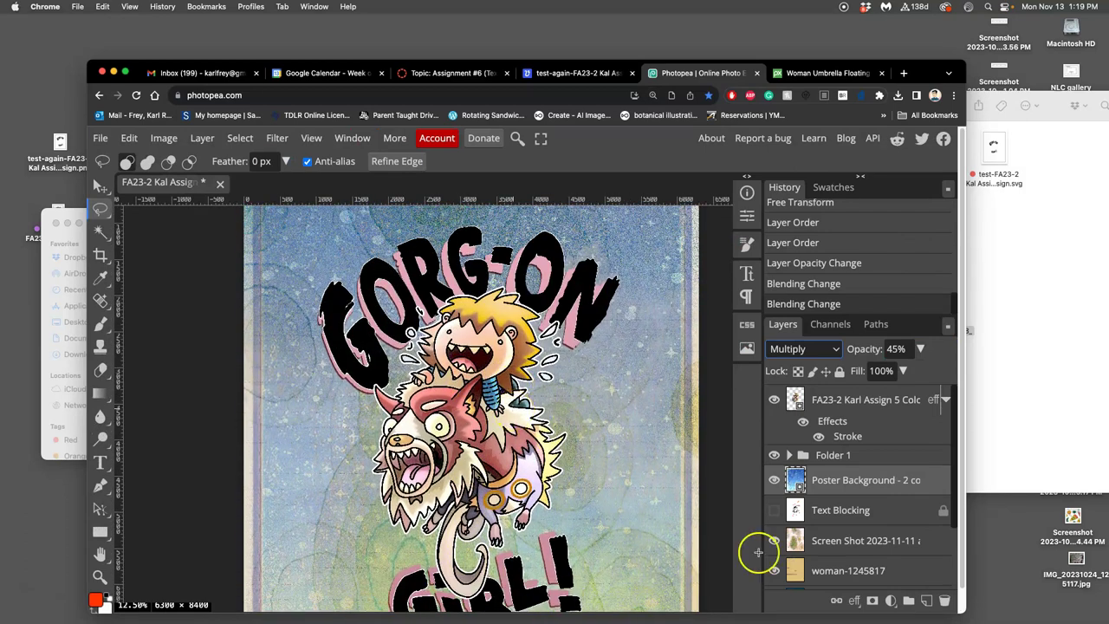
click(774, 571)
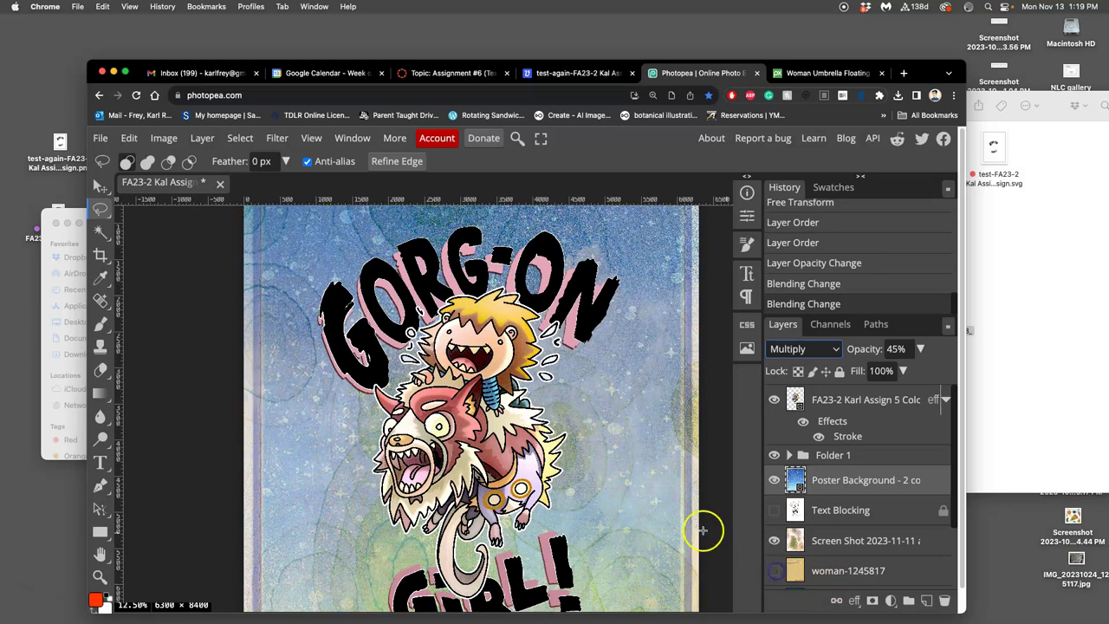
Switch Poster Background back to Normal blending, keeping its opacity around 45%
key(super+minus)
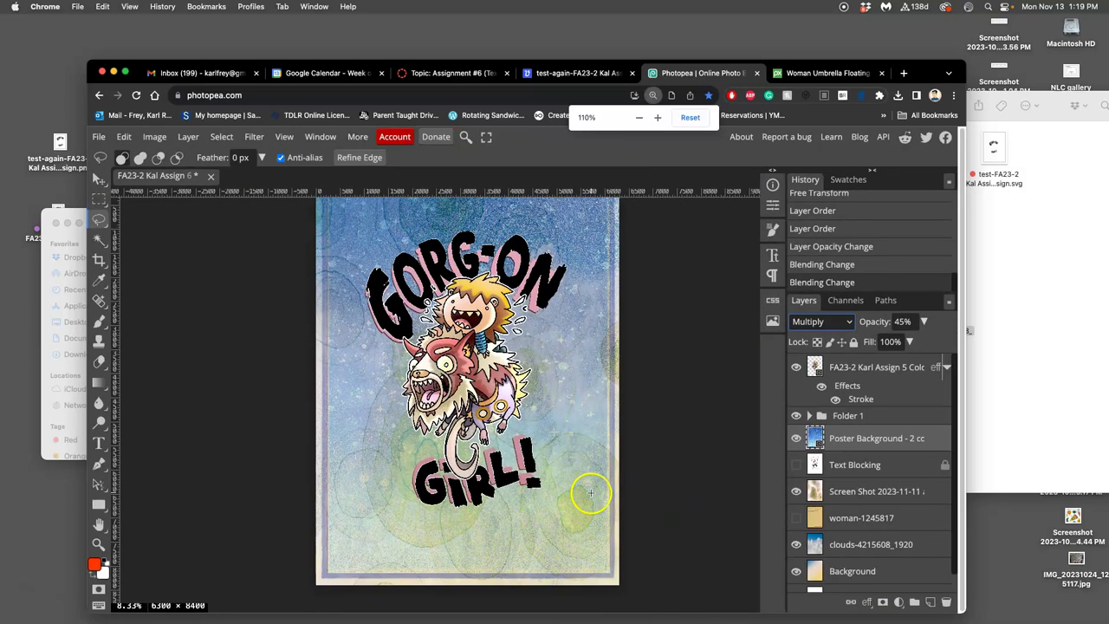
scroll(590, 493, up, 1)
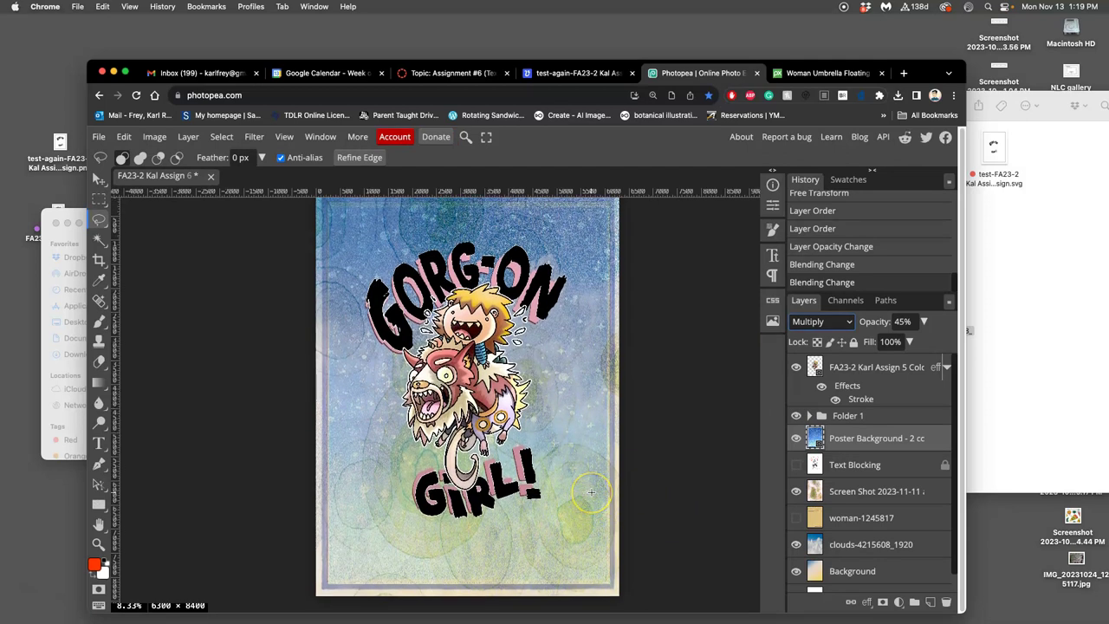
scroll(592, 492, up, 1)
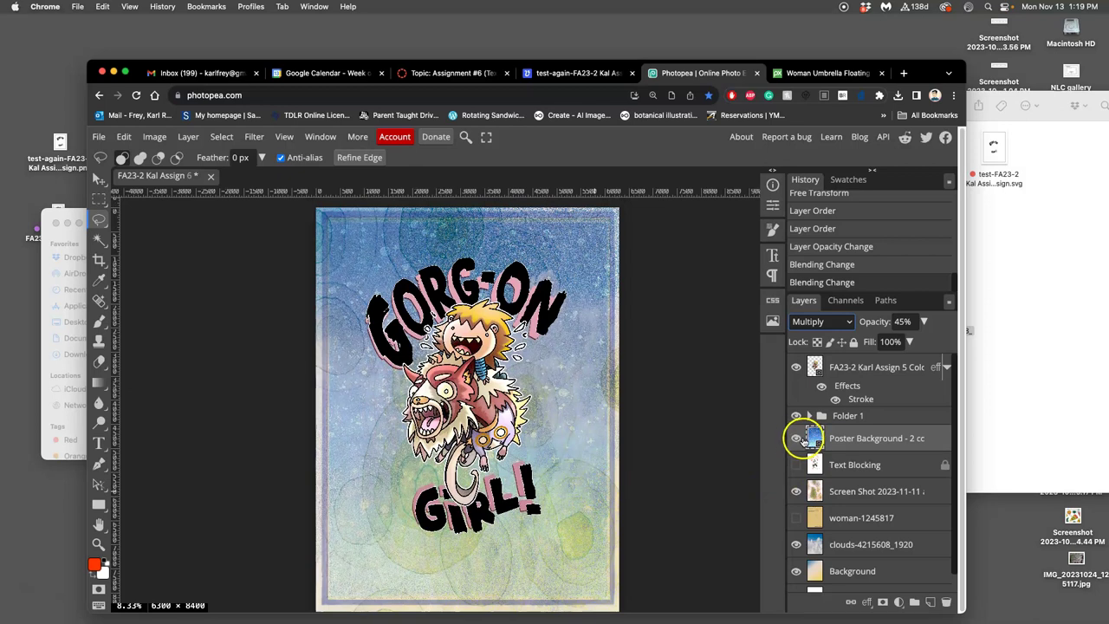
click(827, 323)
click(821, 276)
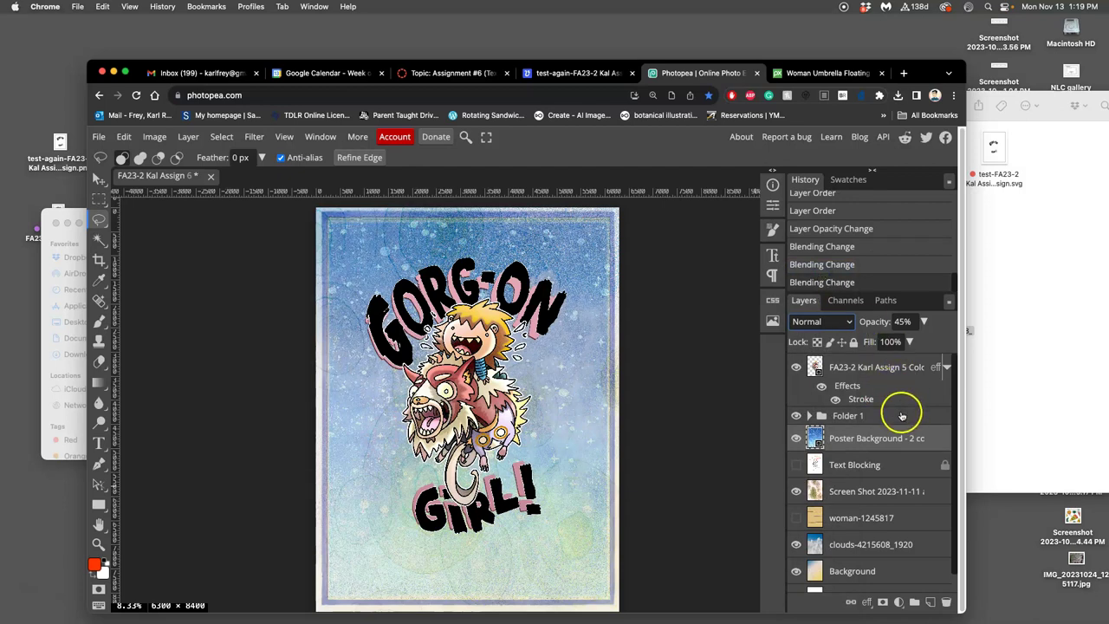
click(924, 321)
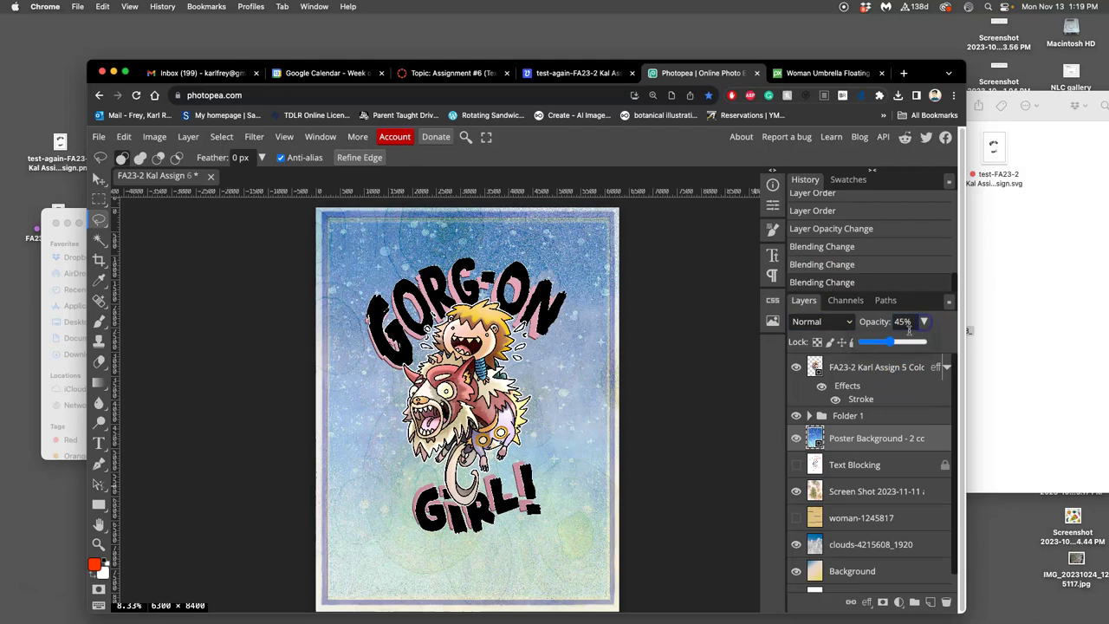
drag(924, 342, 894, 345)
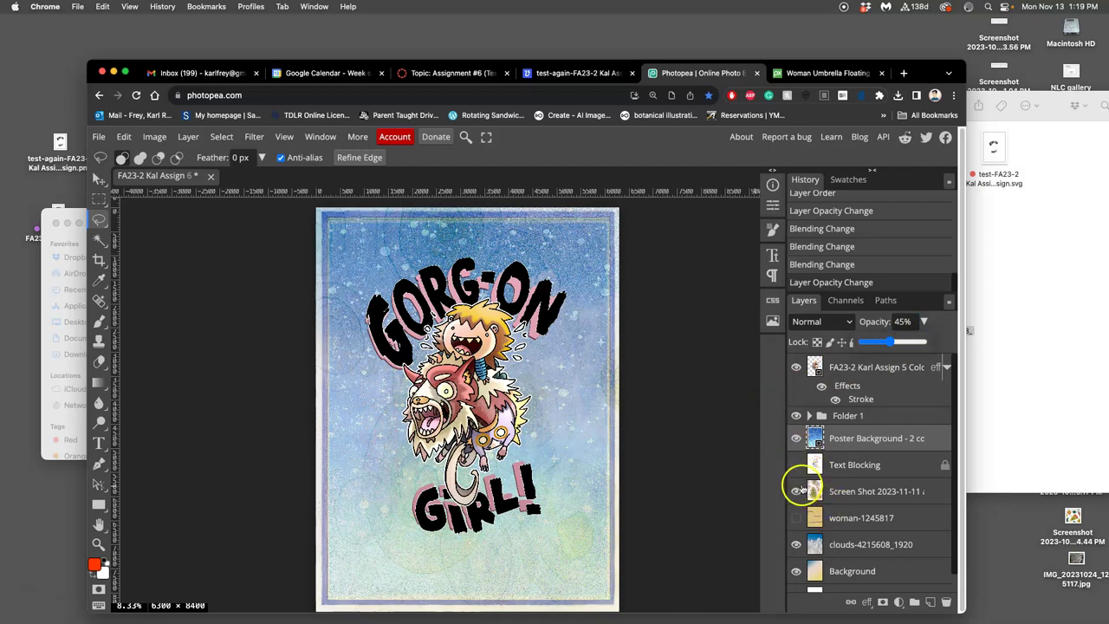
Compare the look by toggling woman-1245817 (left hidden) and the Background layer's visibility
click(796, 519)
click(797, 519)
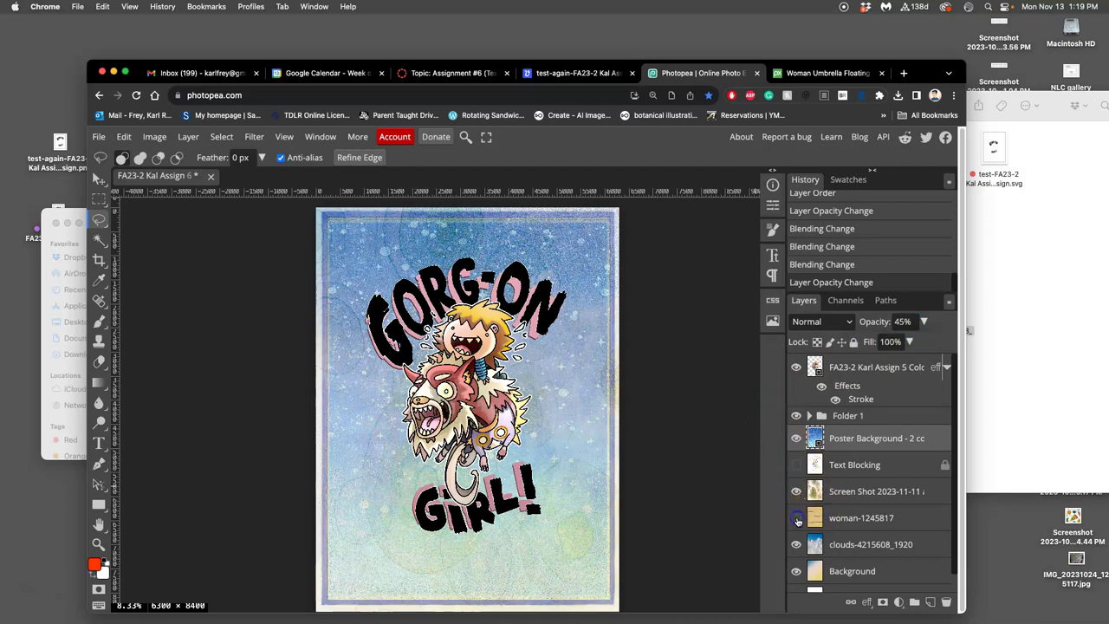
click(797, 570)
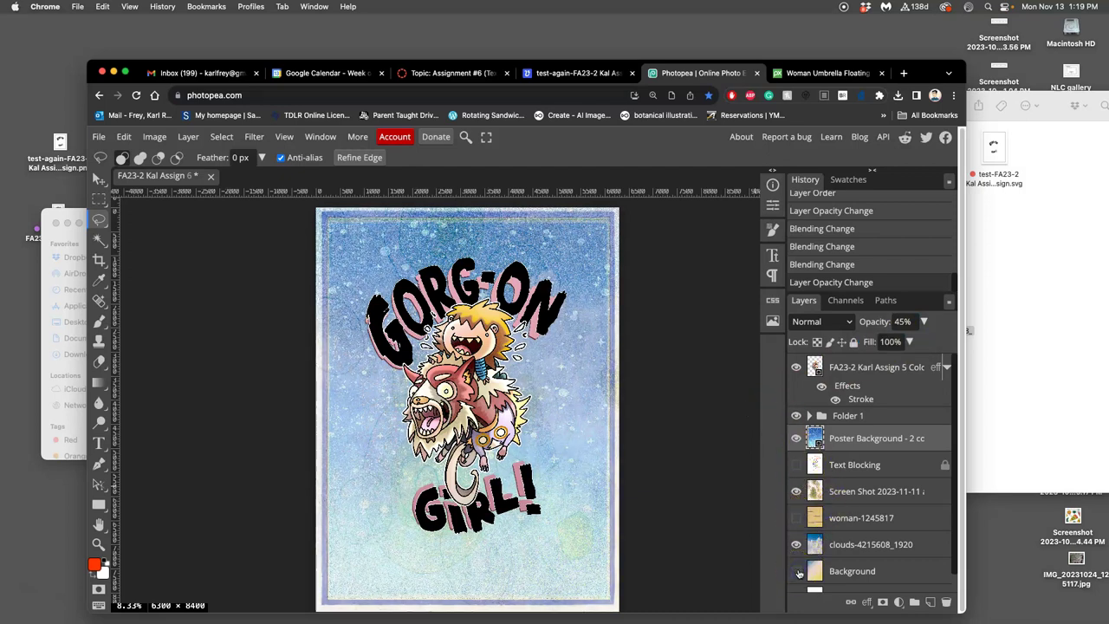
click(796, 569)
click(796, 569)
click(797, 569)
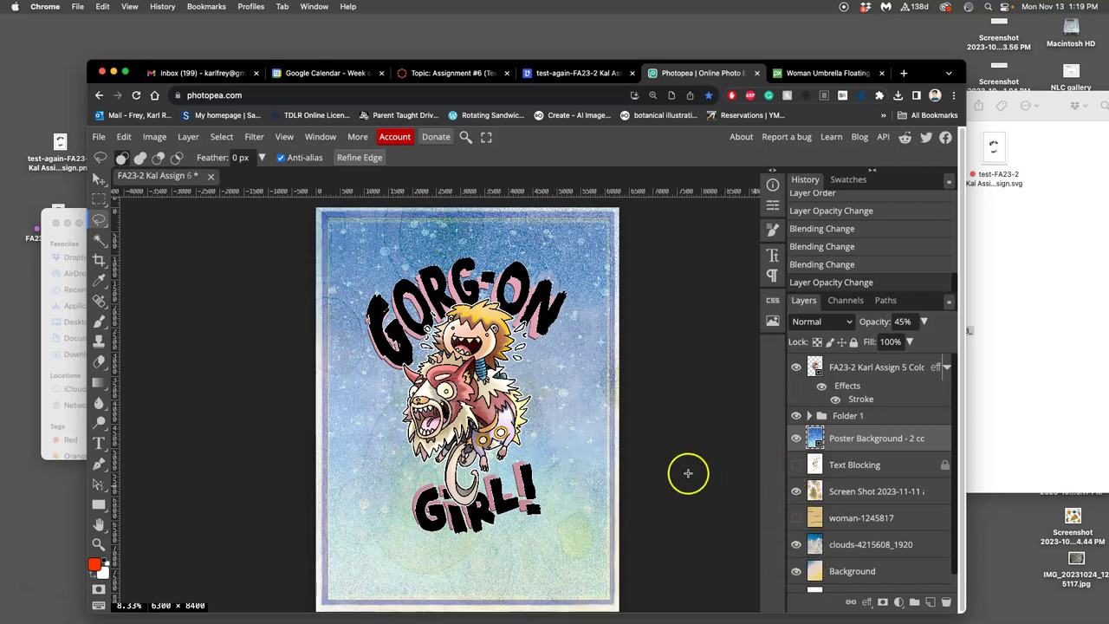
Scale Poster Background down to about 567% × 459%, leaving a pale border around the poster
key(super+equal)
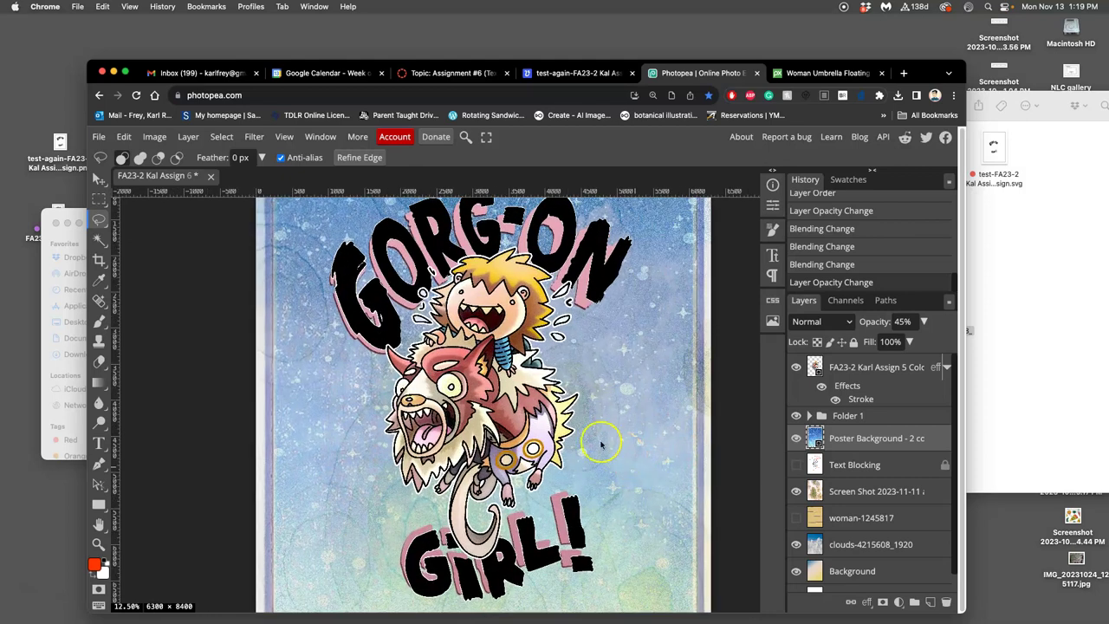
scroll(528, 421, up, 5)
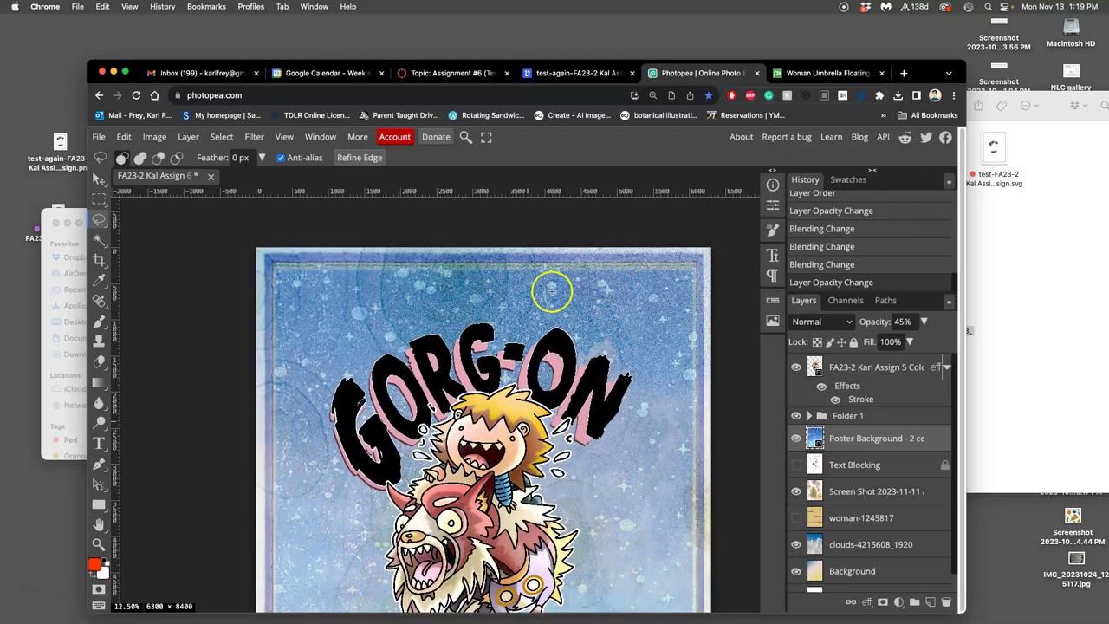
scroll(572, 304, down, 10)
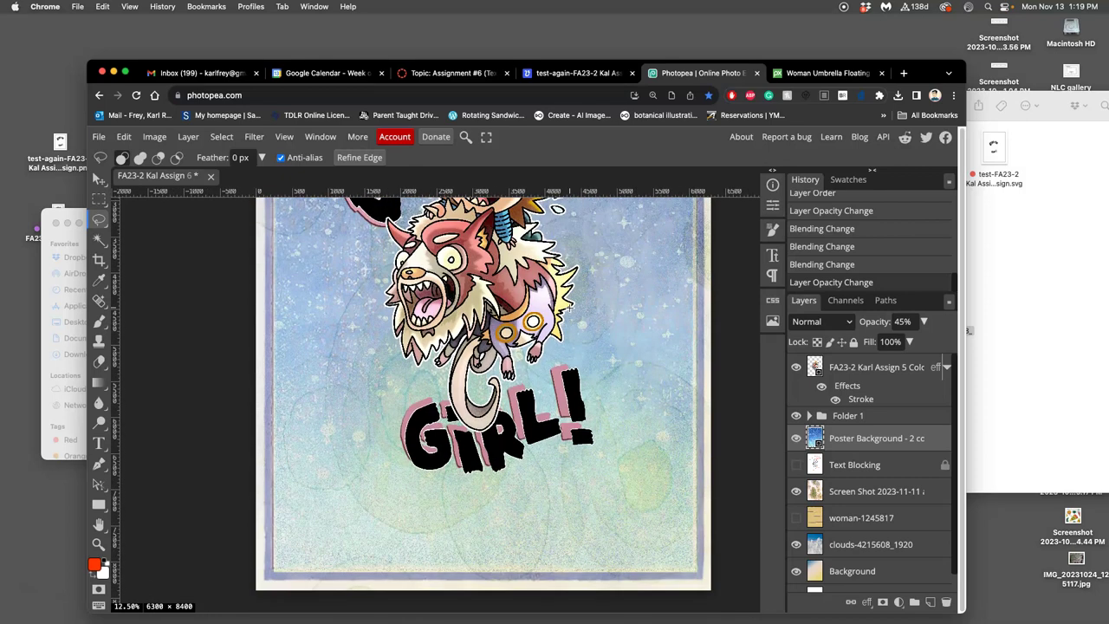
key(super+minus)
key(super+minus)
key(super+minus)
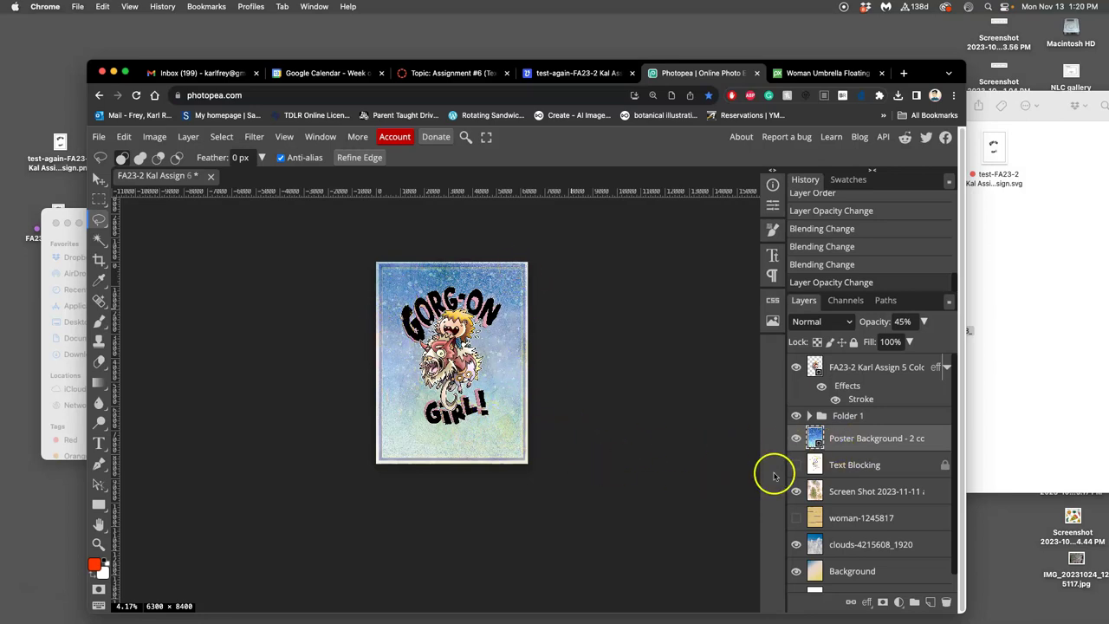
key(shift+alt)
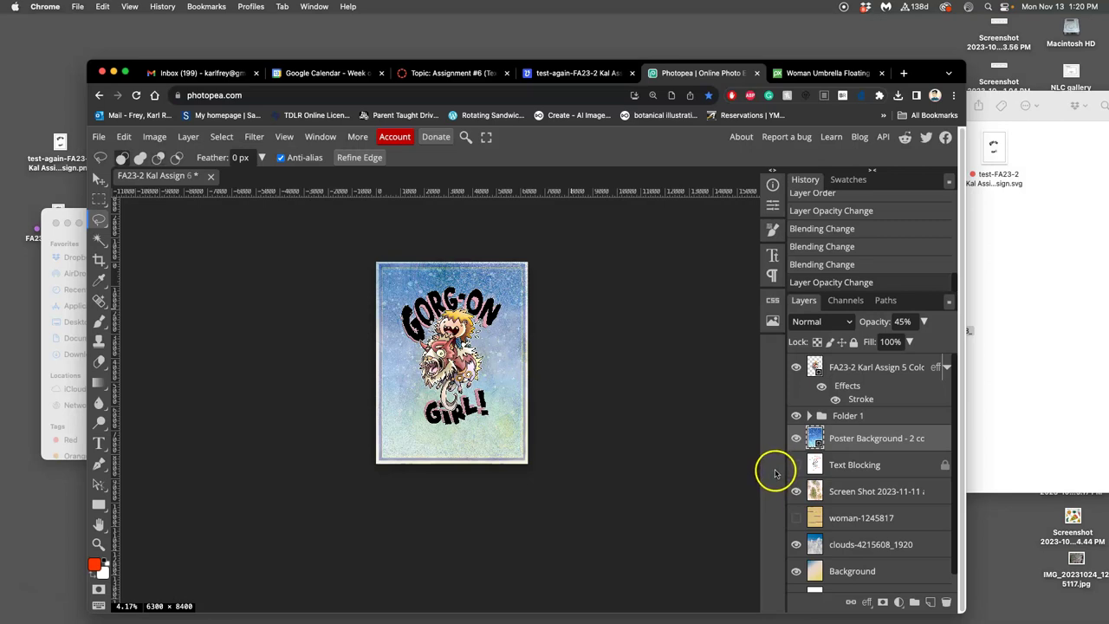
key(ctrl+t)
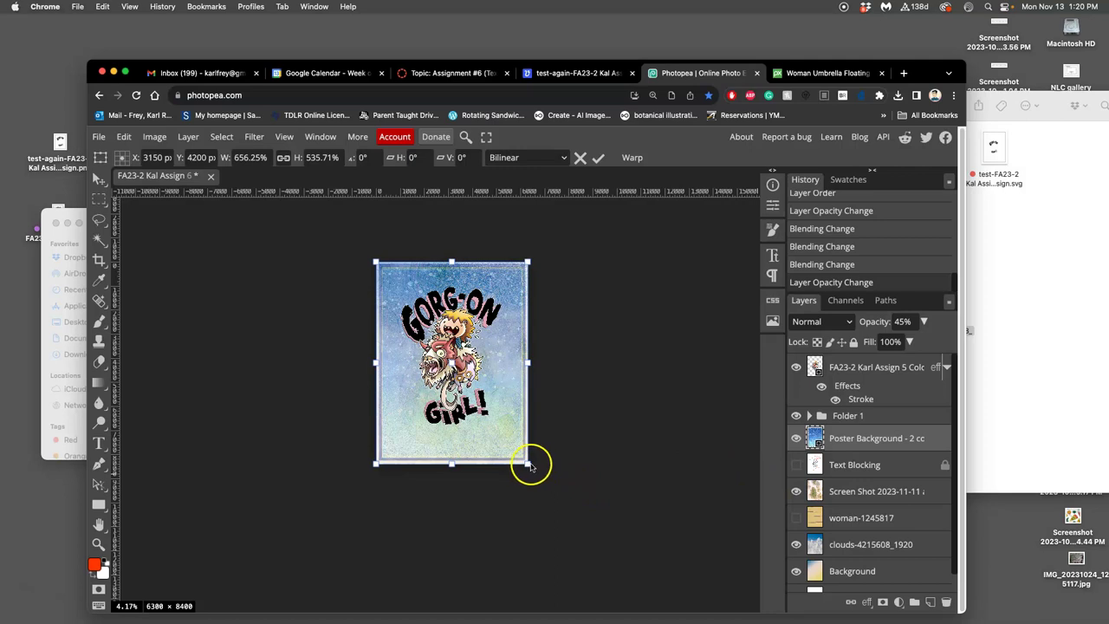
drag(528, 465, 499, 430)
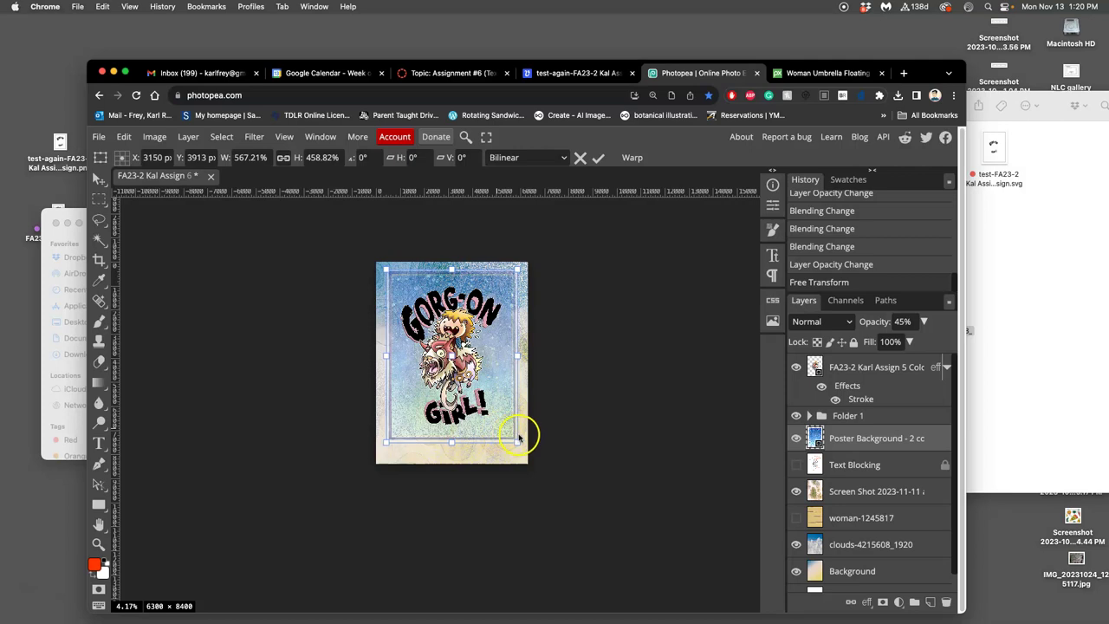
key(l)
key(super+equal)
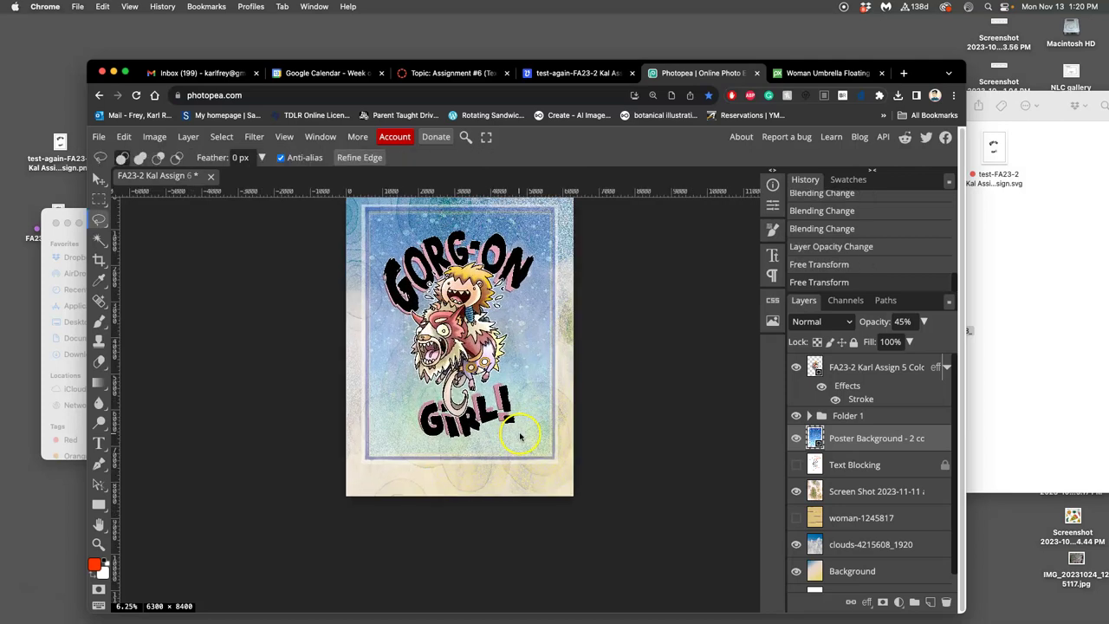
key(super+minus)
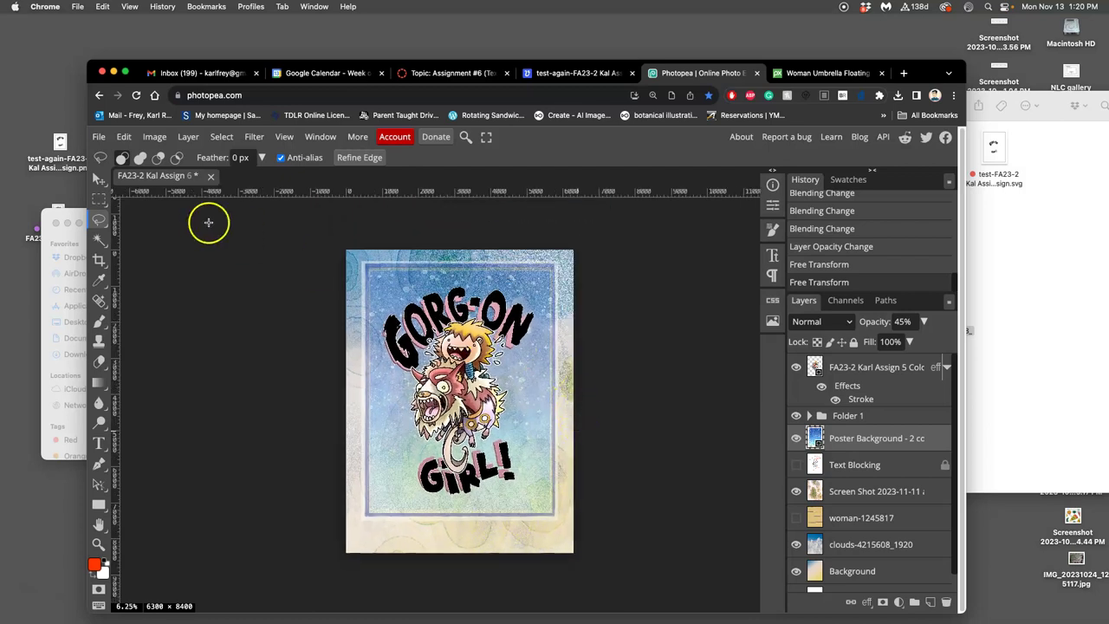
Add two horizontal and two vertical guides marking the mat's edges
click(100, 178)
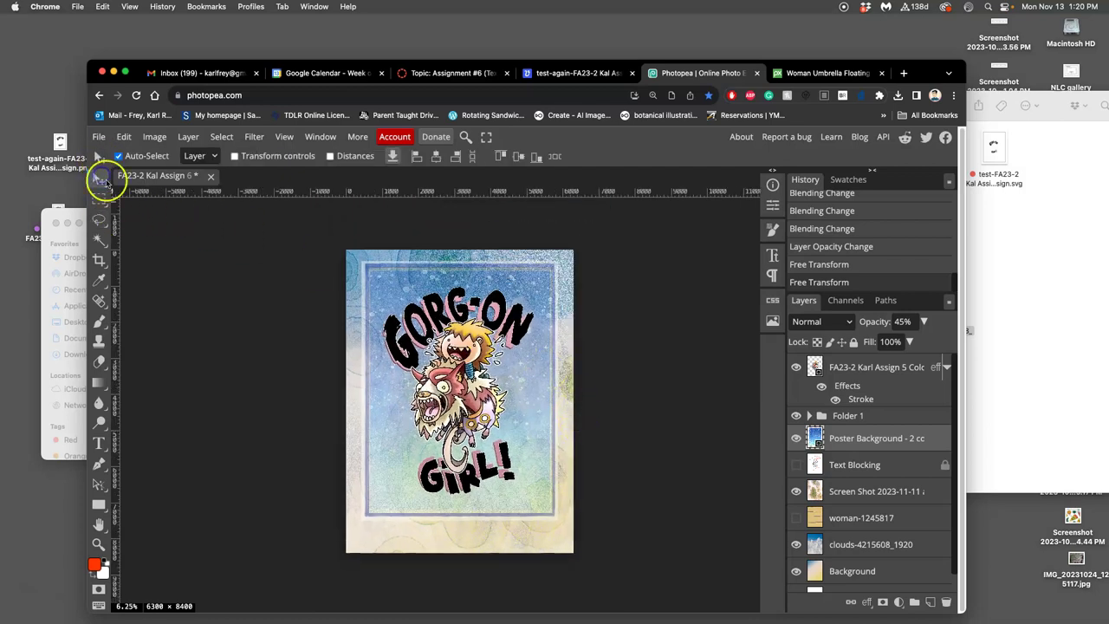
drag(458, 192, 457, 260)
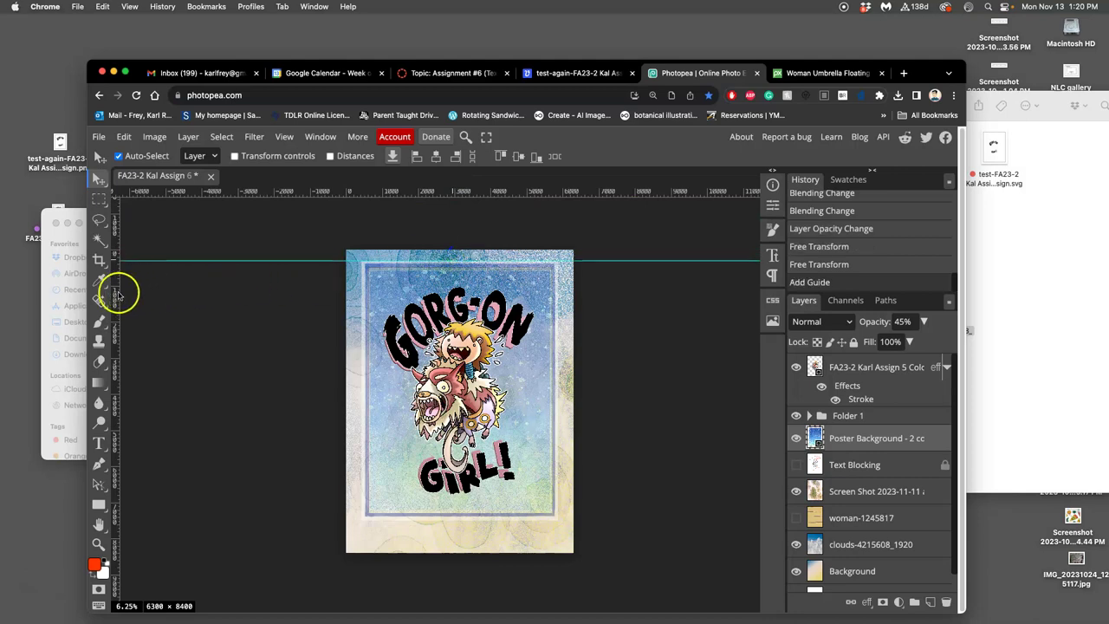
drag(116, 290, 361, 305)
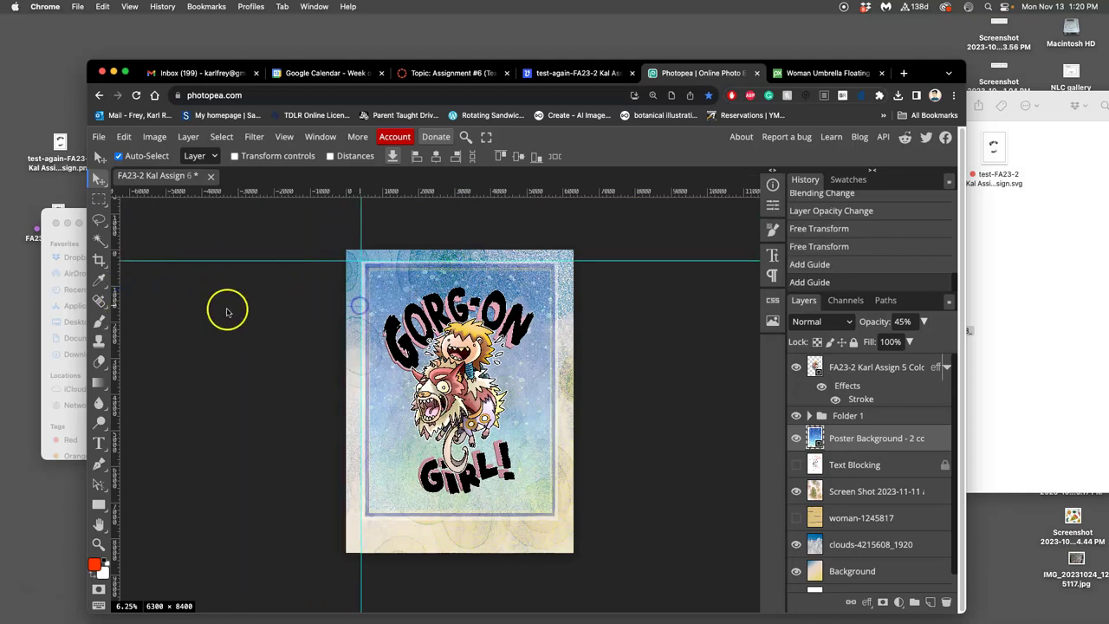
drag(114, 305, 559, 332)
drag(523, 194, 539, 521)
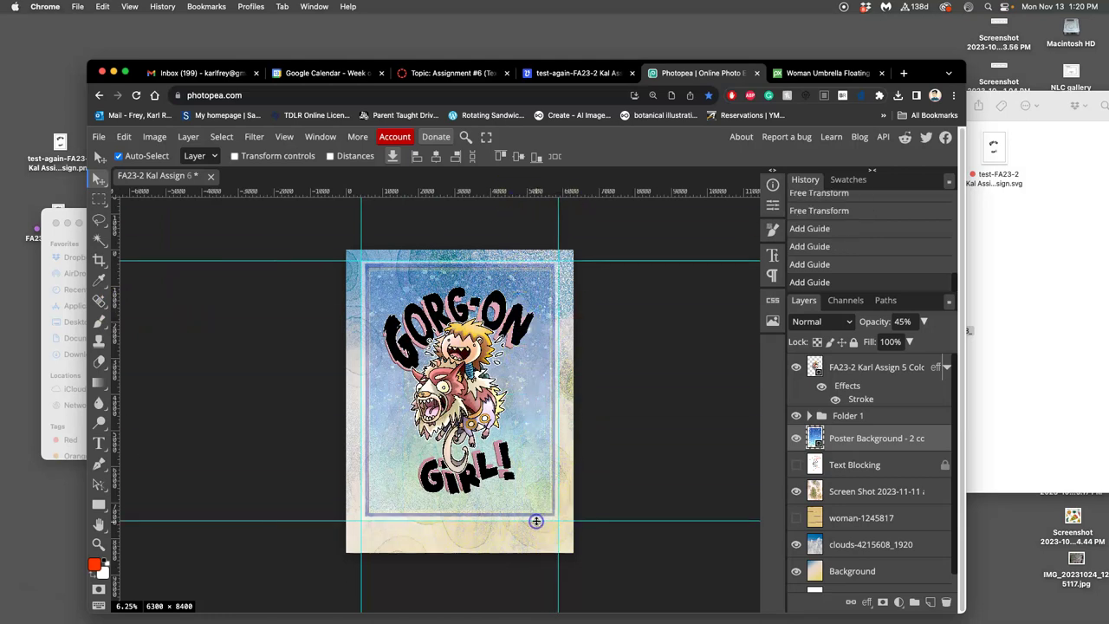
Make woman-1245817 visible and start transforming the screenshot-through-Background layers together
click(796, 519)
click(797, 519)
click(798, 518)
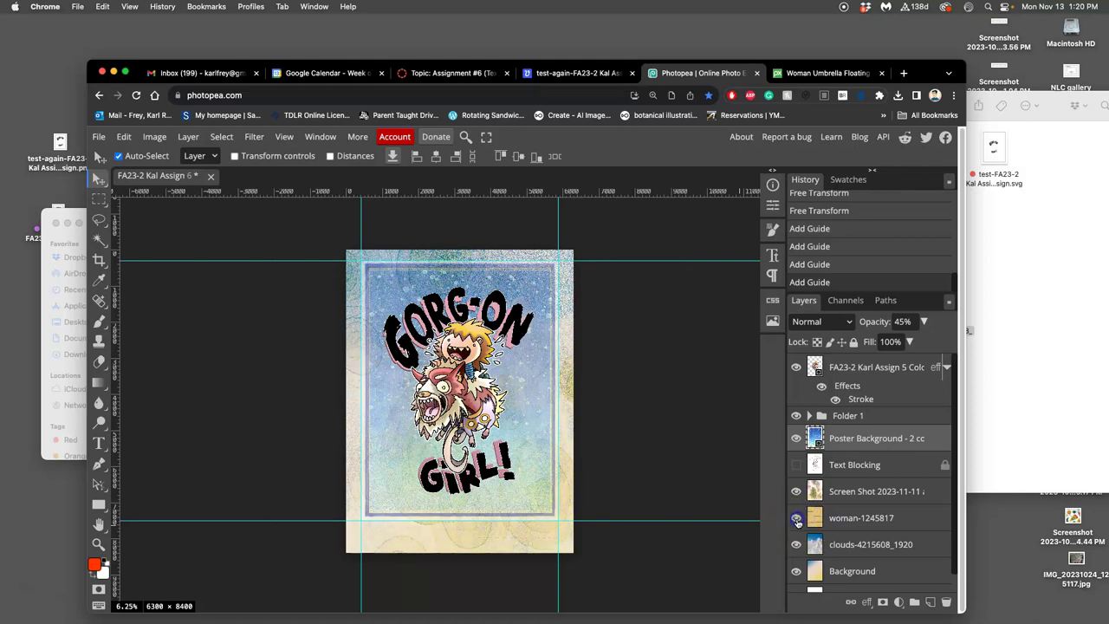
click(845, 492)
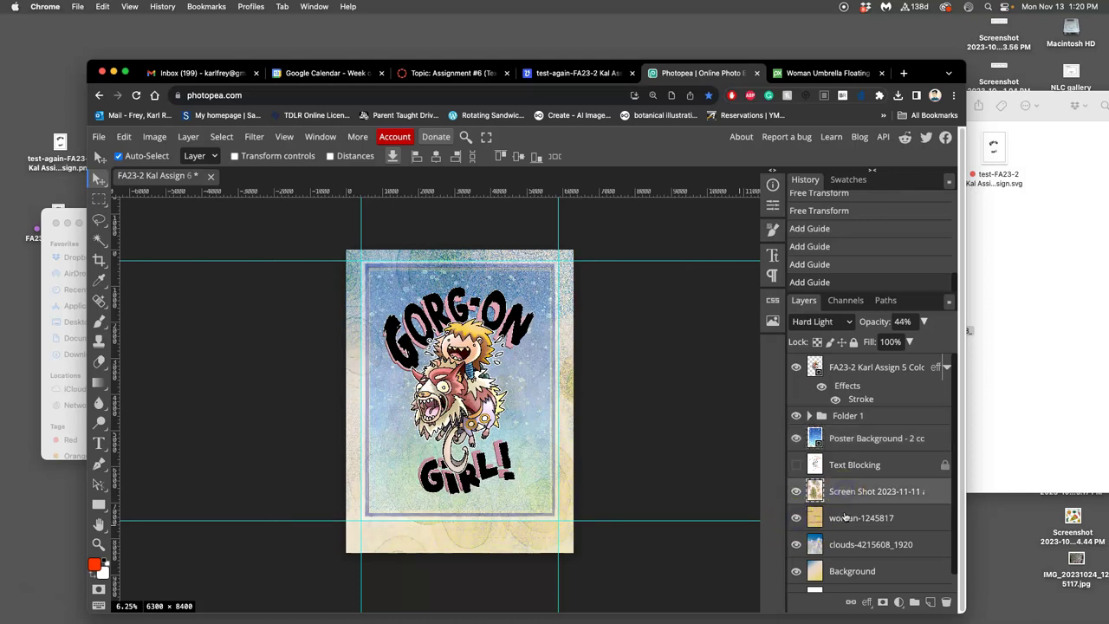
shift+click(845, 574)
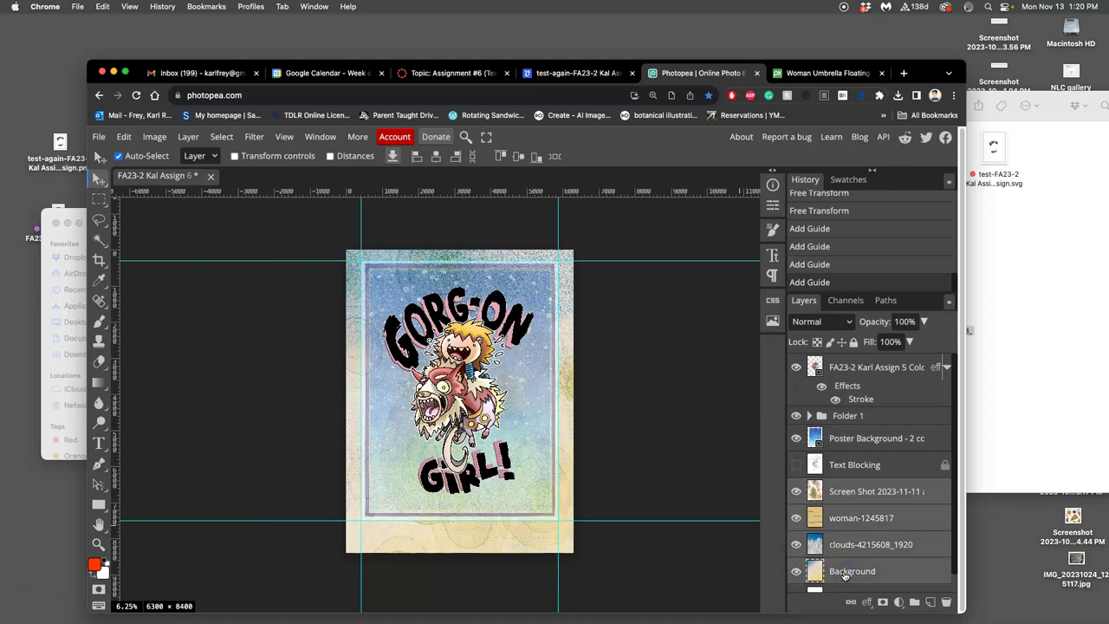
key(ctrl+alt+t)
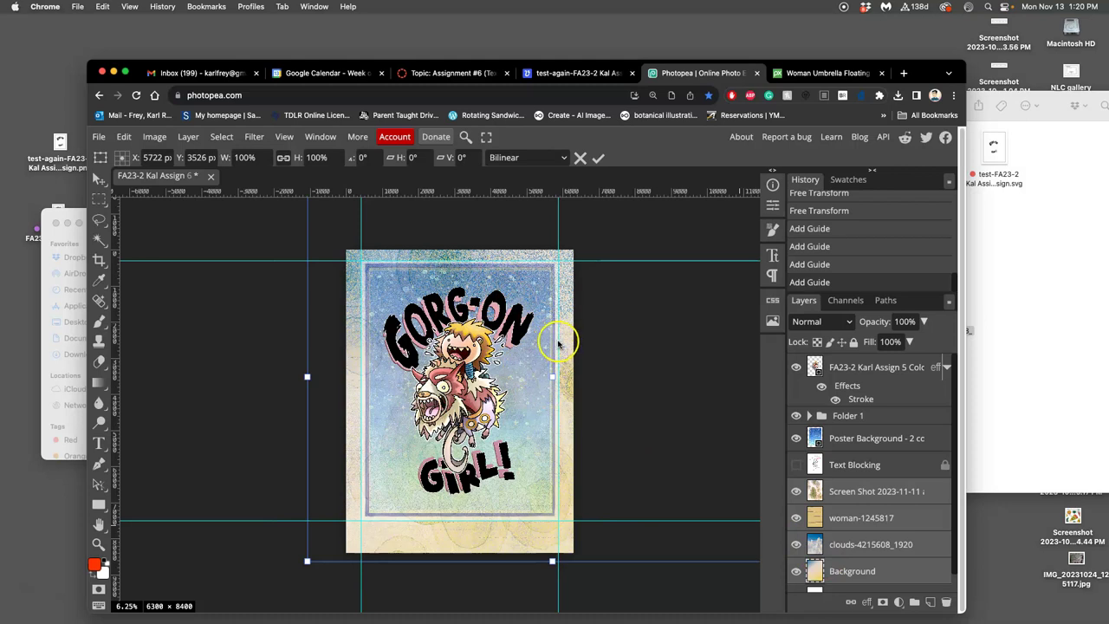
Commit the lower four layers' transform unchanged, reselecting and committing them once more
key(ctrl+minus)
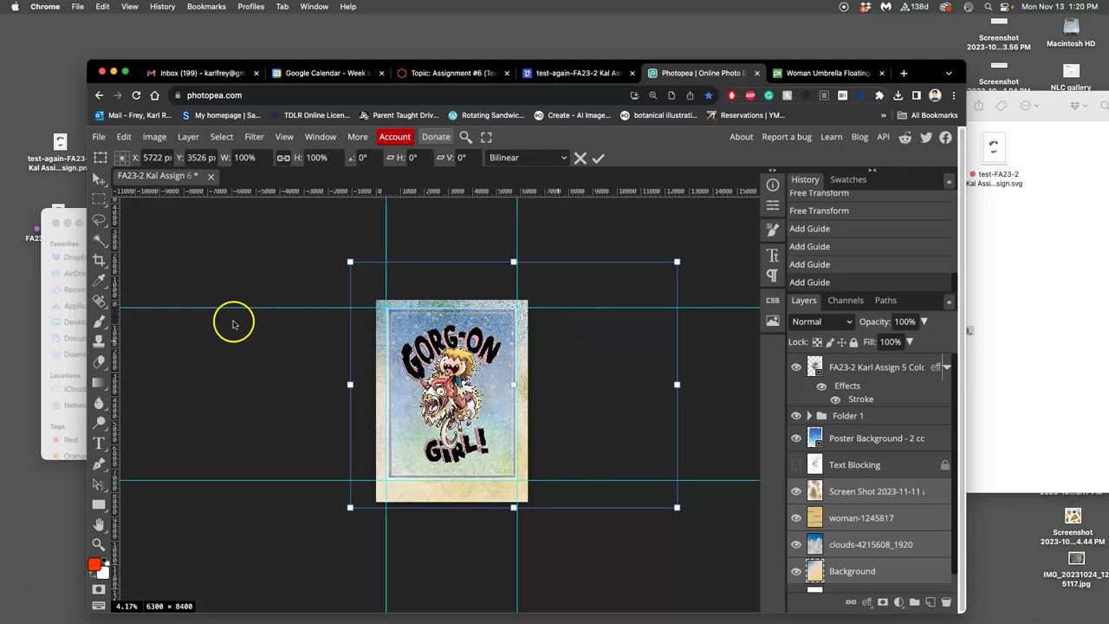
key(Return)
click(101, 260)
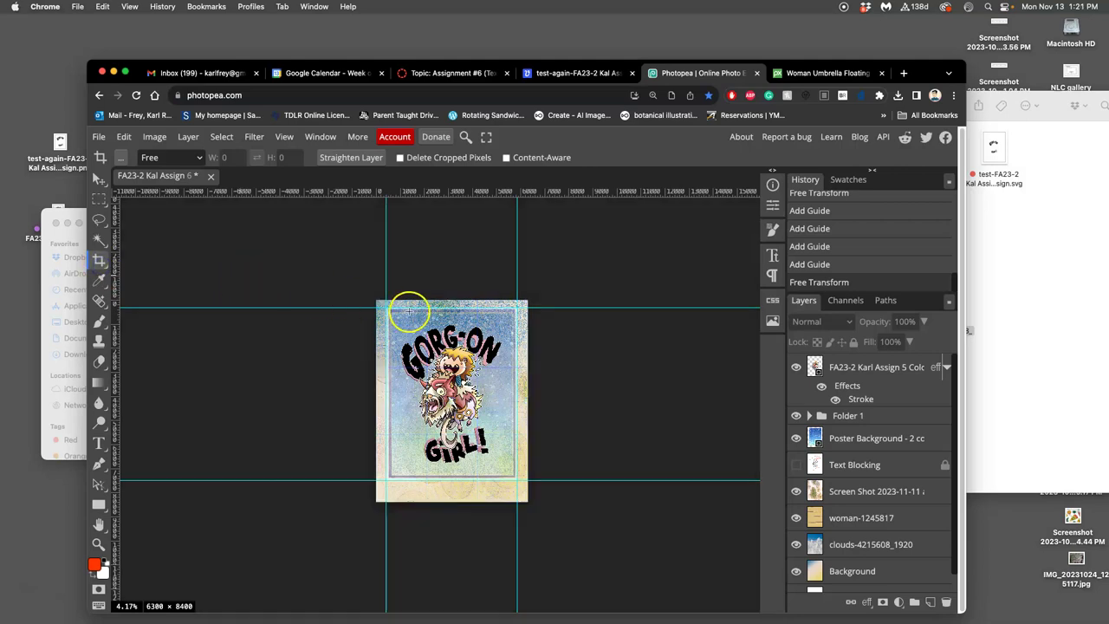
click(848, 491)
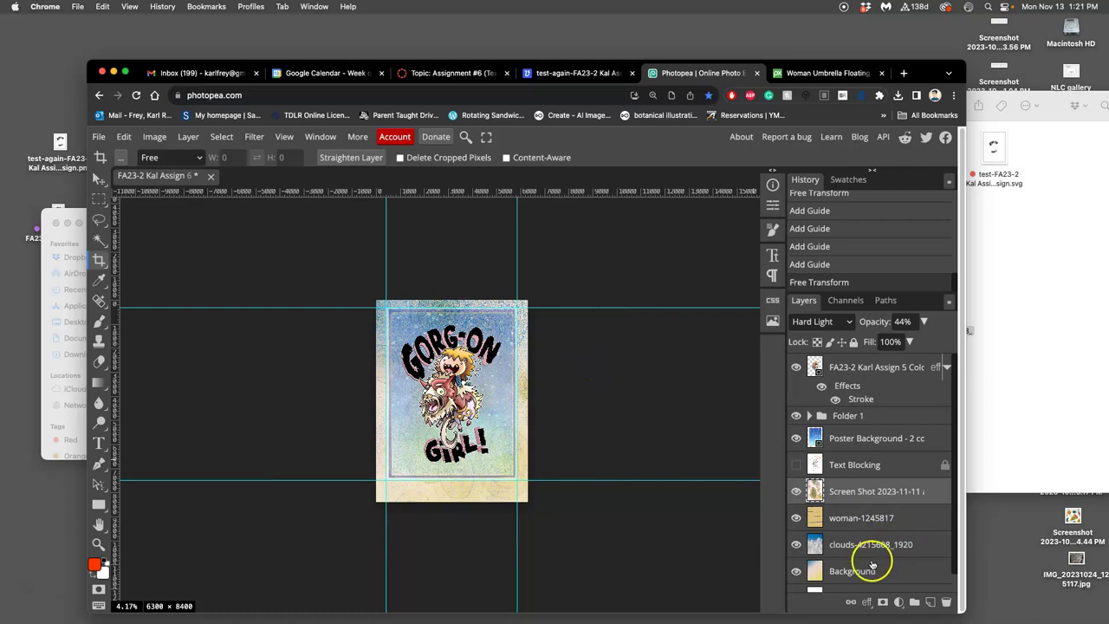
shift+click(870, 569)
key(super+alt+t)
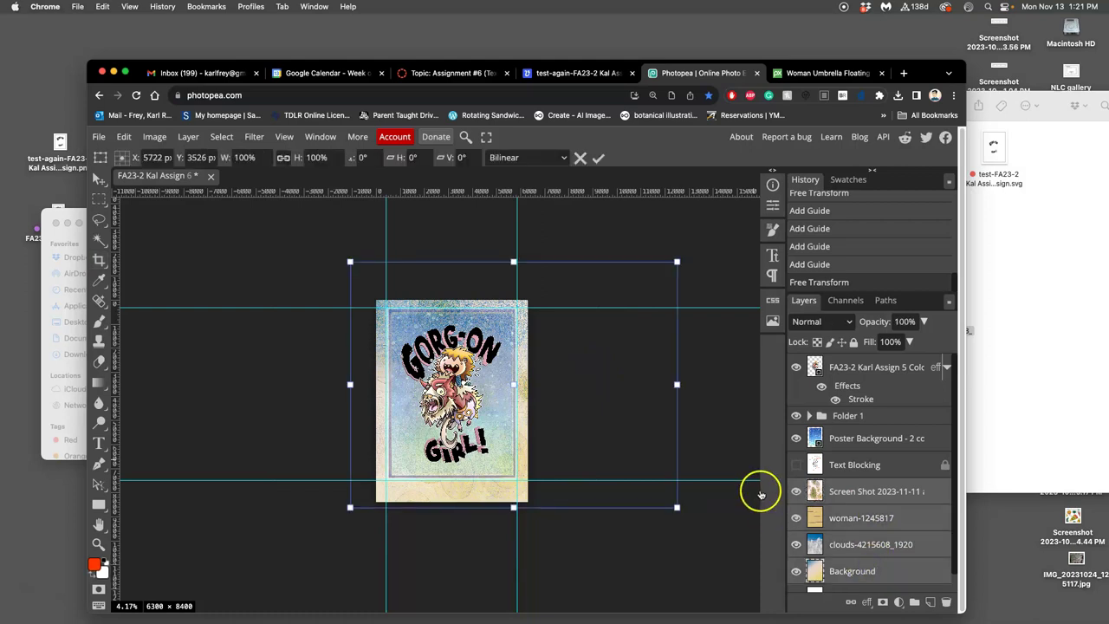
key(c)
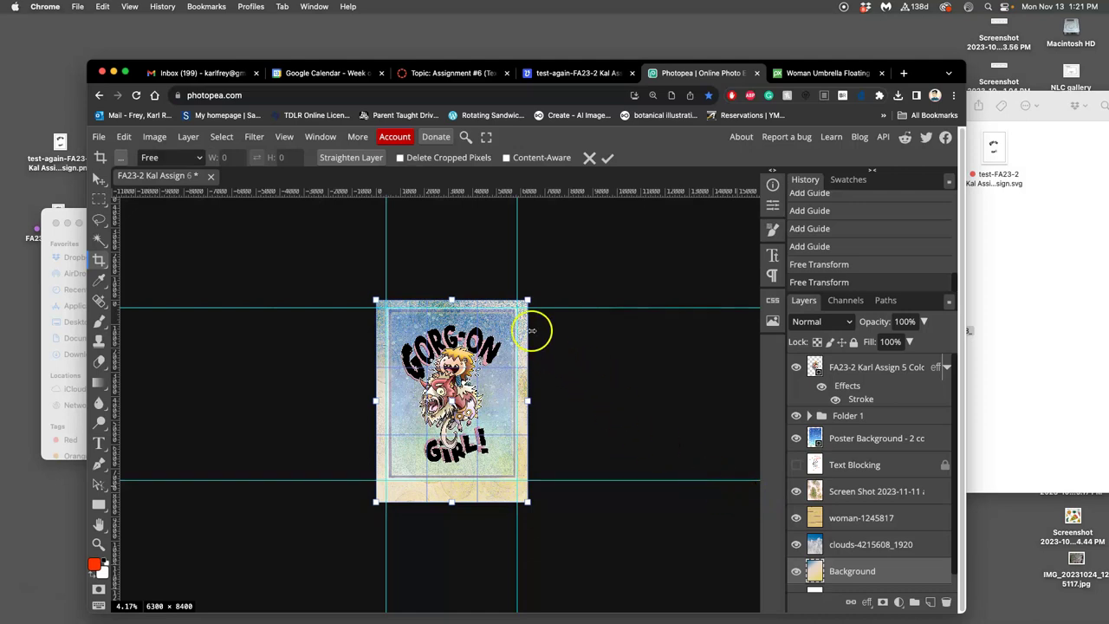
Select the clouds, screenshot and woman-1245817 layers in turn, previewing and cancelling a crop frame
click(860, 543)
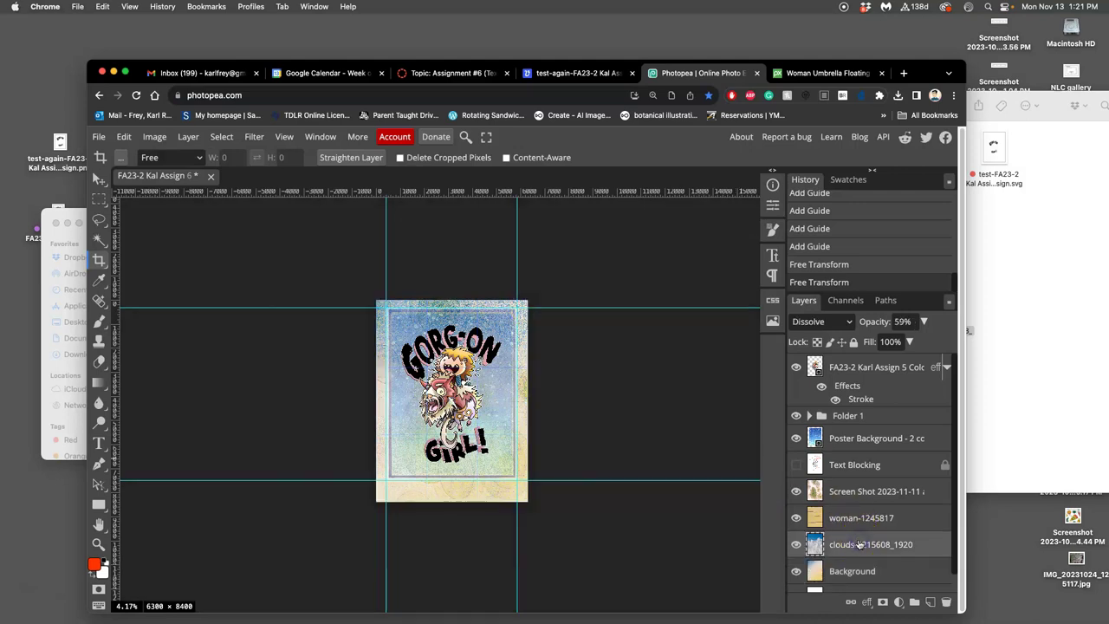
click(852, 492)
click(852, 571)
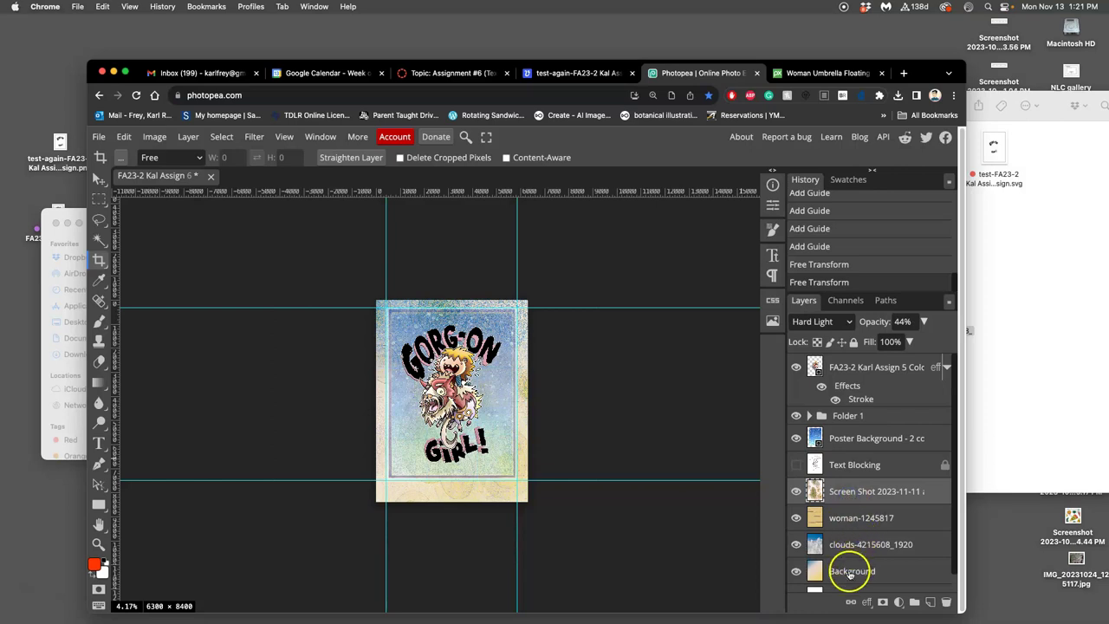
click(100, 261)
key(Escape)
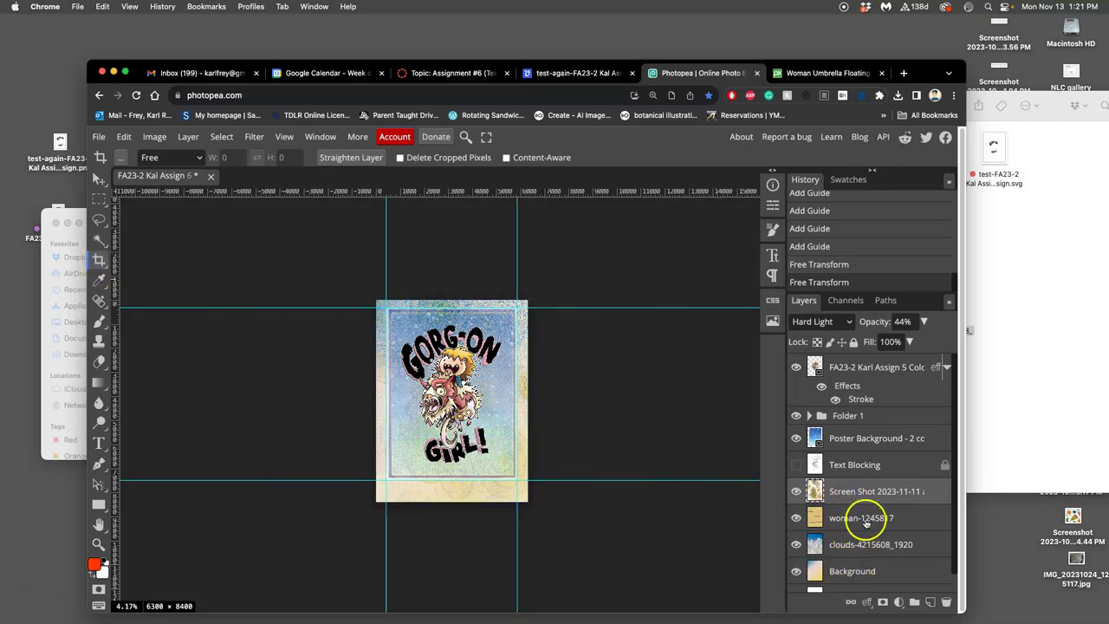
click(866, 519)
click(98, 261)
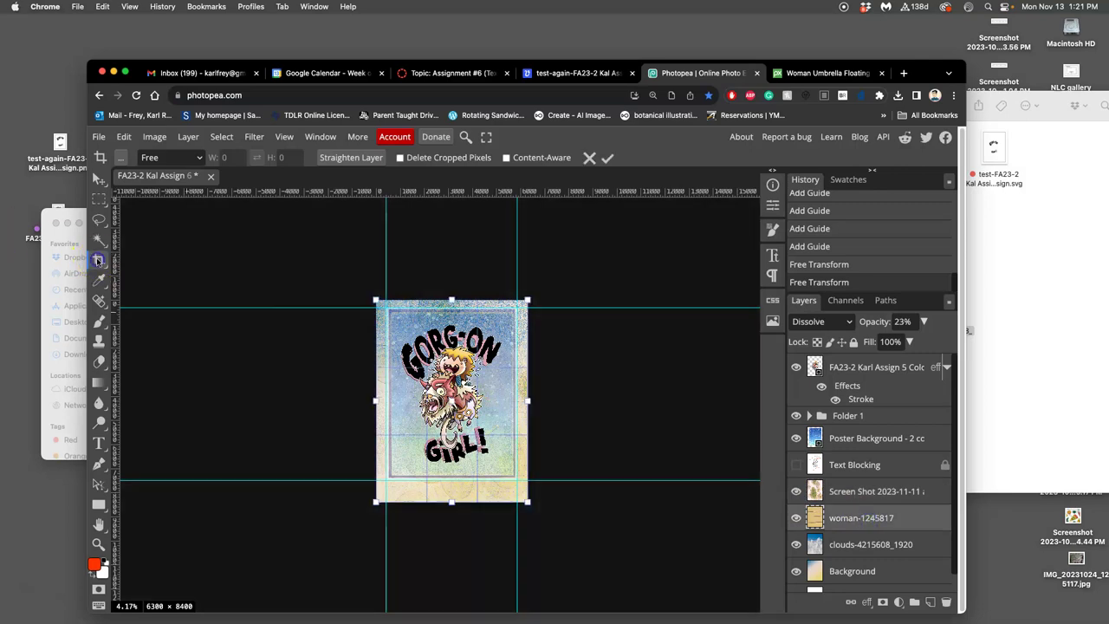
key(Escape)
Preview crop frames on the clouds and Background layers, then reselect screenshot through Background
click(840, 541)
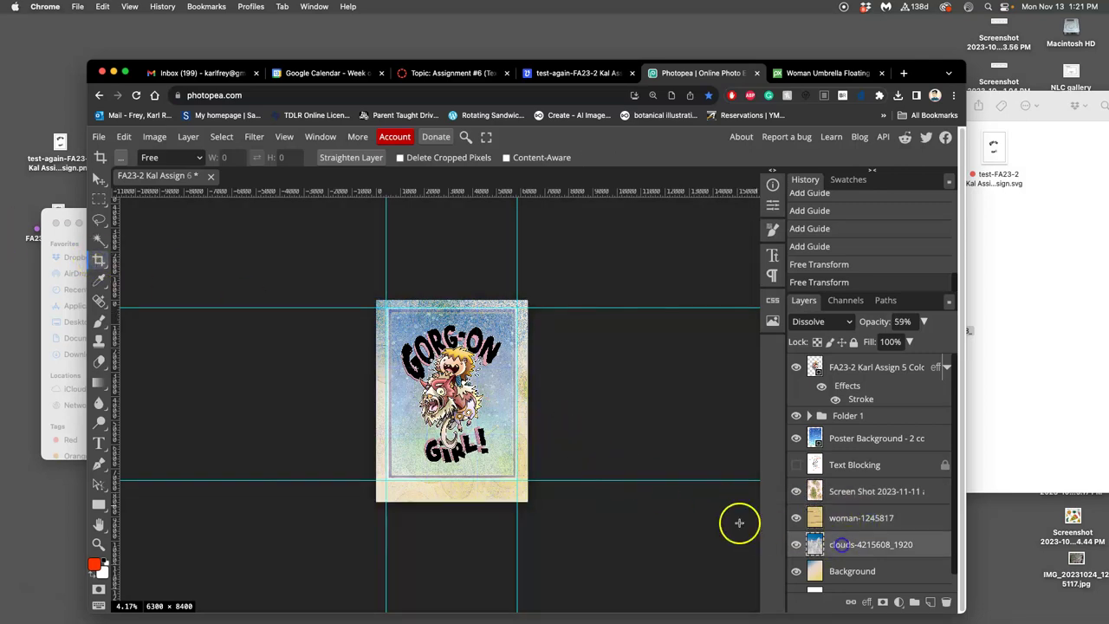
click(100, 261)
key(Escape)
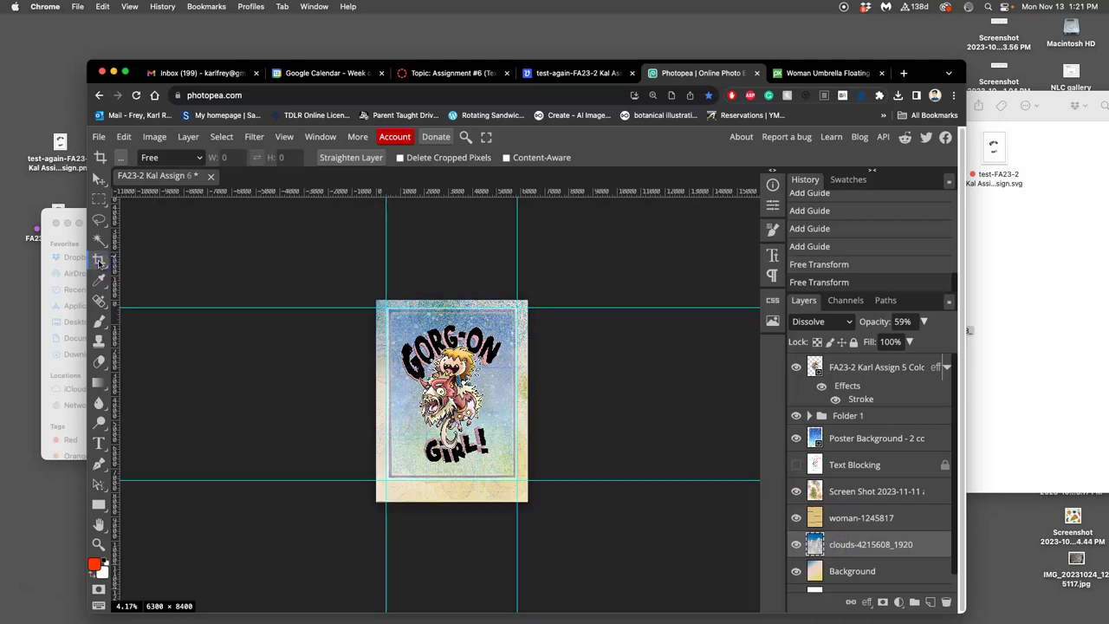
click(831, 576)
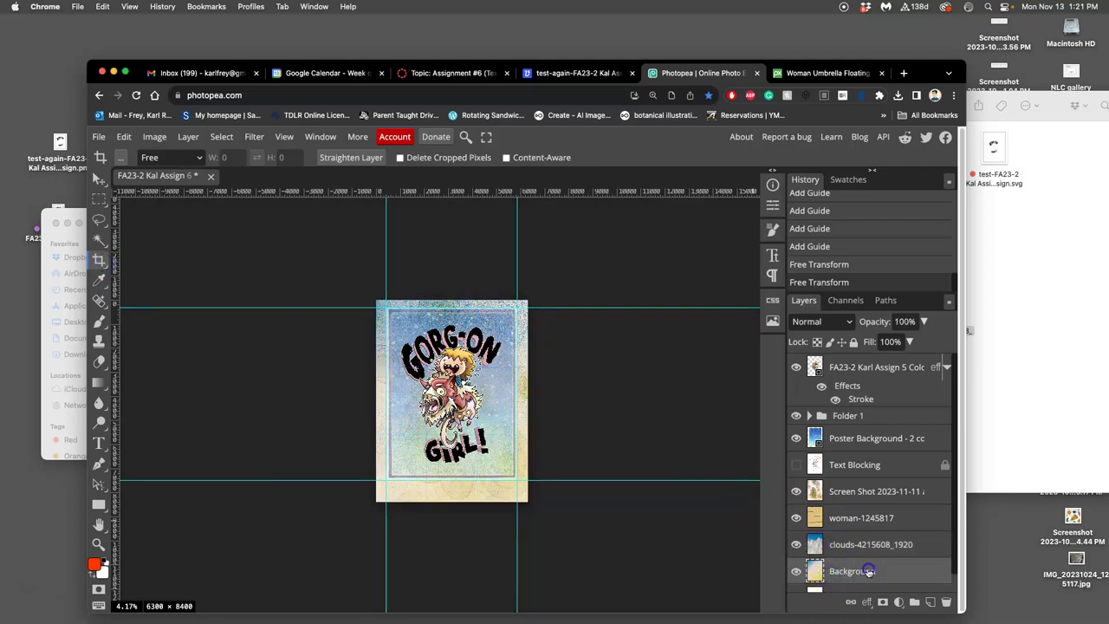
click(100, 261)
key(Escape)
click(836, 492)
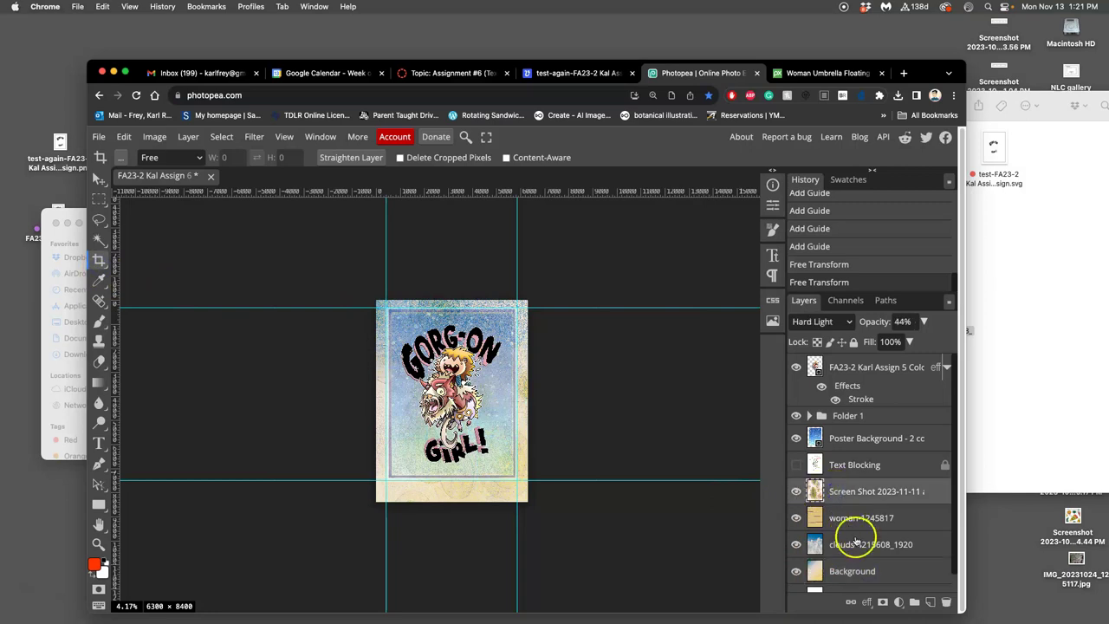
click(865, 570)
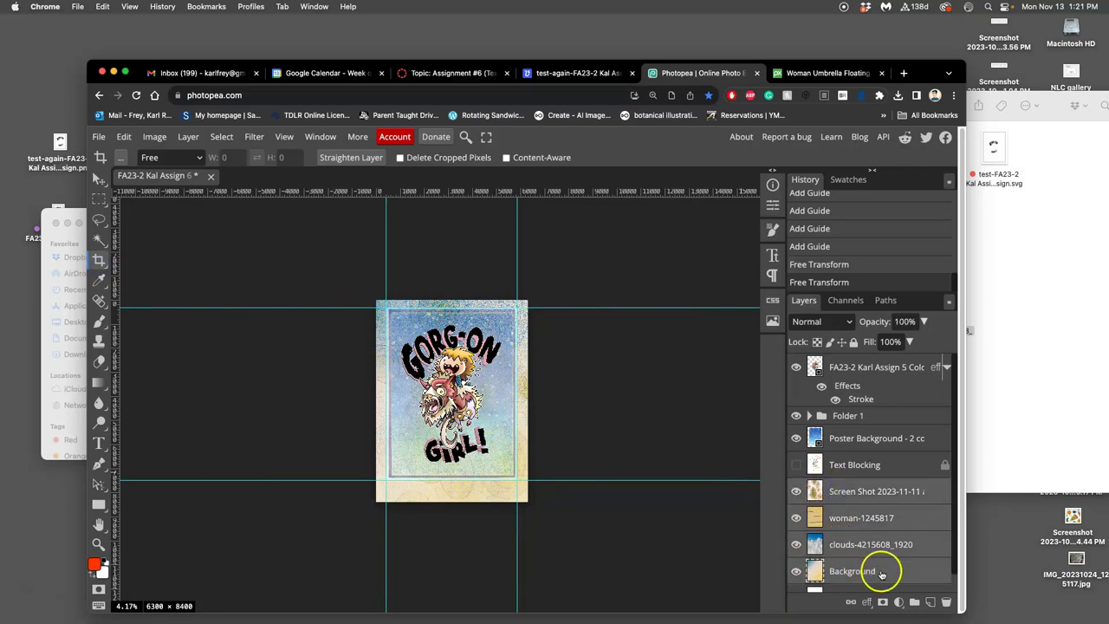
click(915, 602)
drag(871, 523, 830, 509)
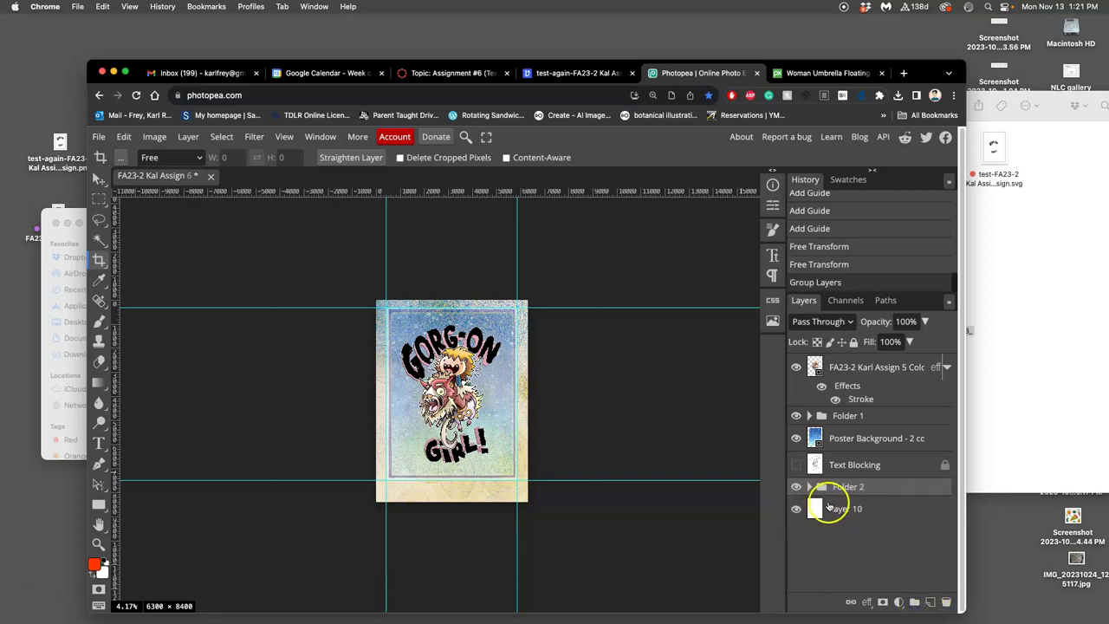
key(ctrl+t)
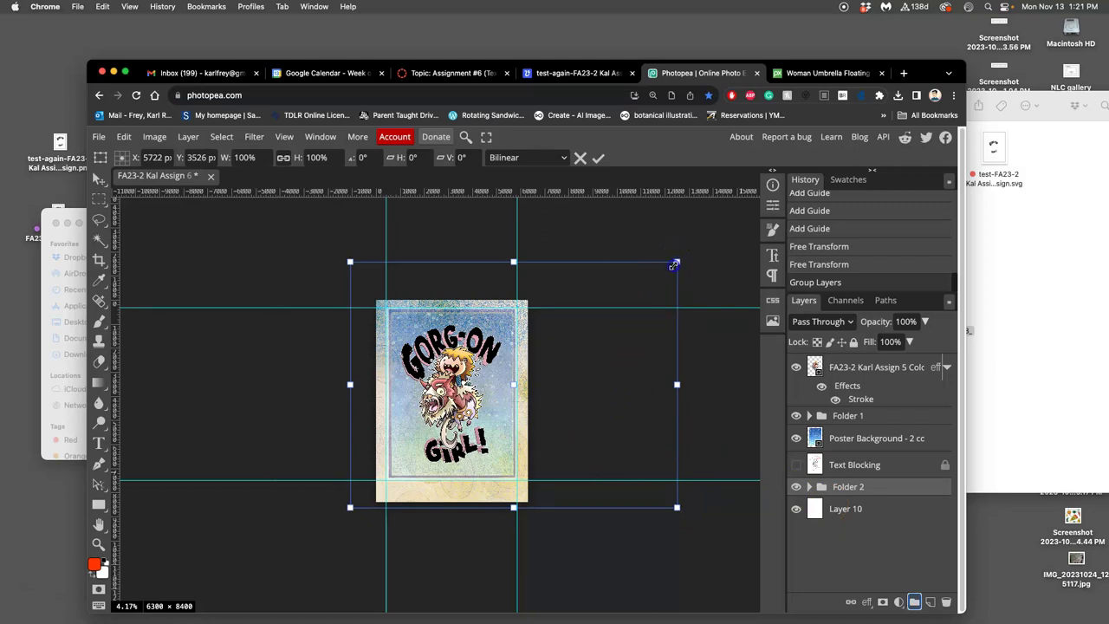
drag(615, 293, 591, 282)
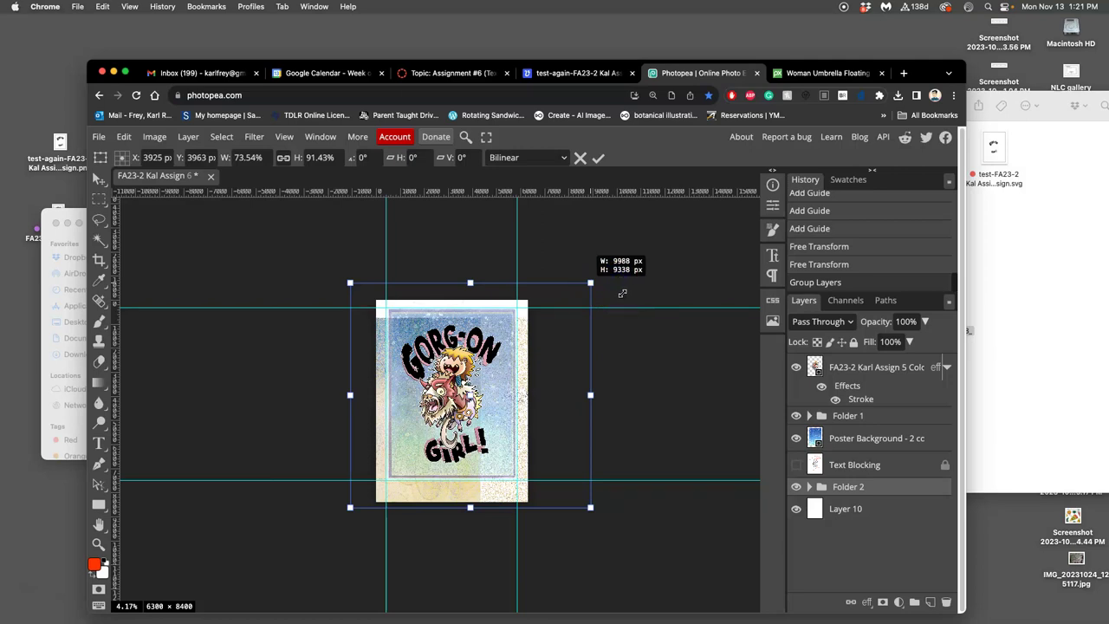
key(c)
key(super+z)
key(super+z)
key(super+z)
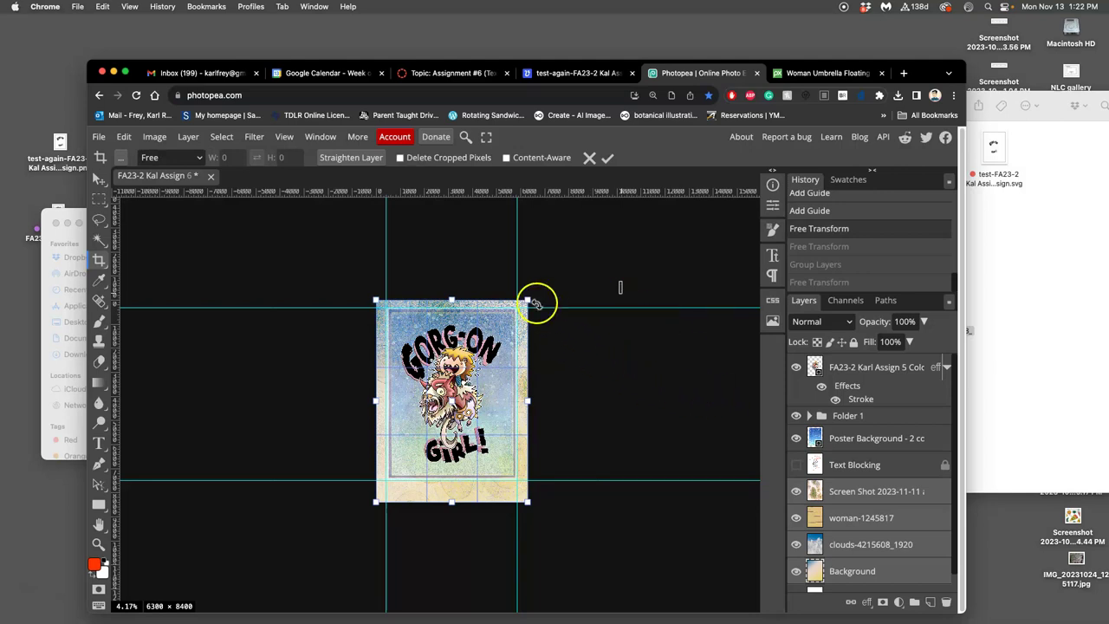
Drag a crop frame outside the image and scroll the view, leaving the poster uncropped
click(605, 300)
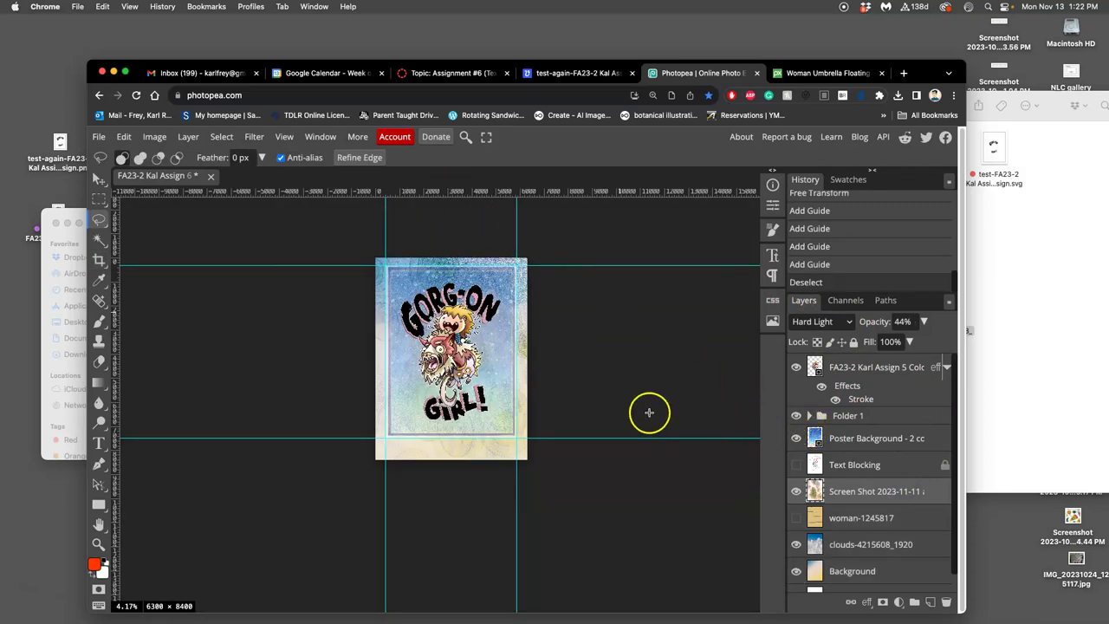
scroll(598, 406, up, 1)
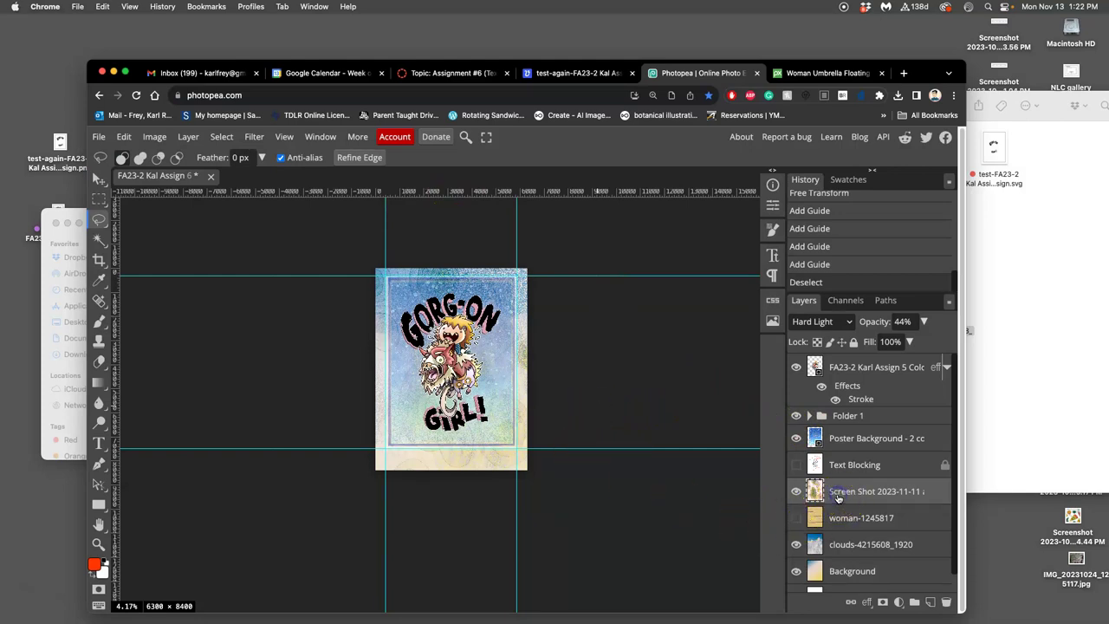
Shrink the screenshot texture layer from its corners to fit the mat
key(super+t)
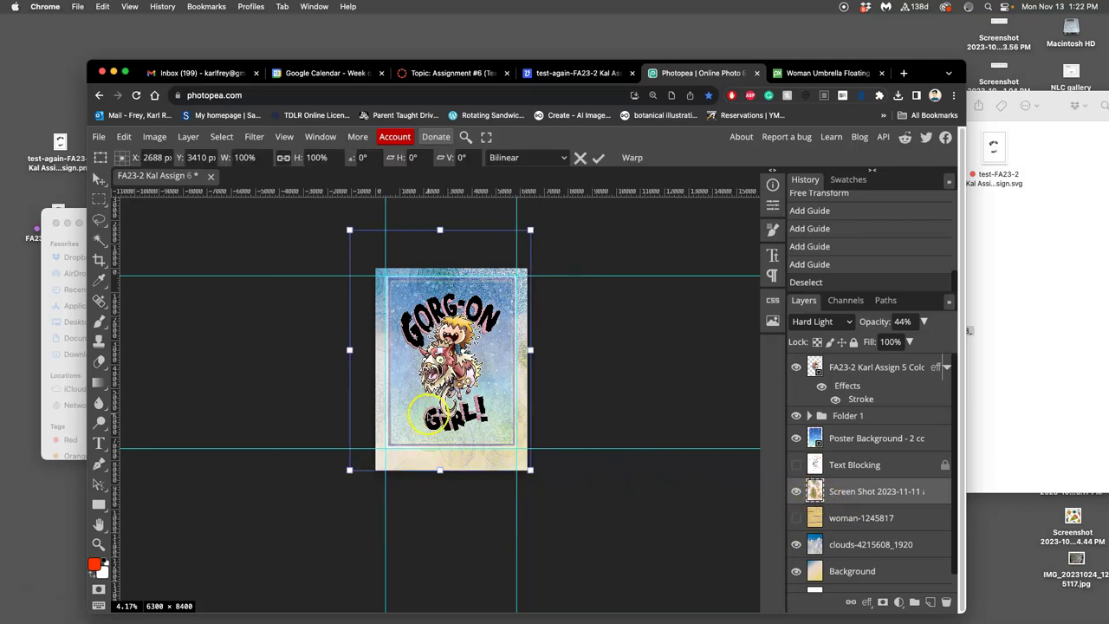
mouse_move(350, 232)
mouse_down()
mouse_move(375, 258)
mouse_move(364, 246)
mouse_up()
drag(530, 469, 517, 449)
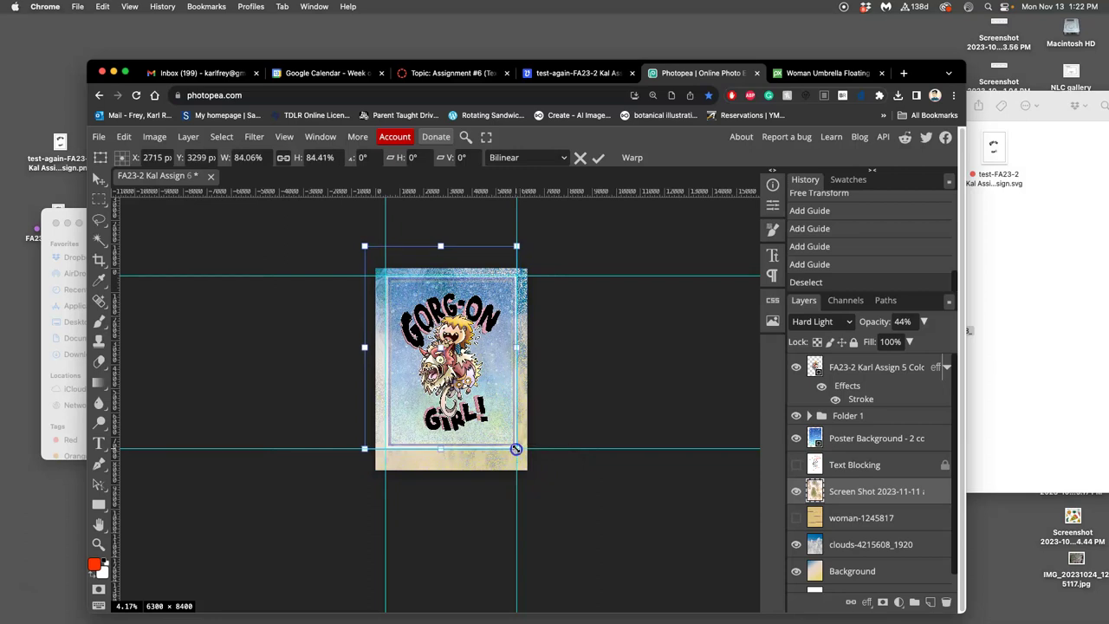
click(866, 544)
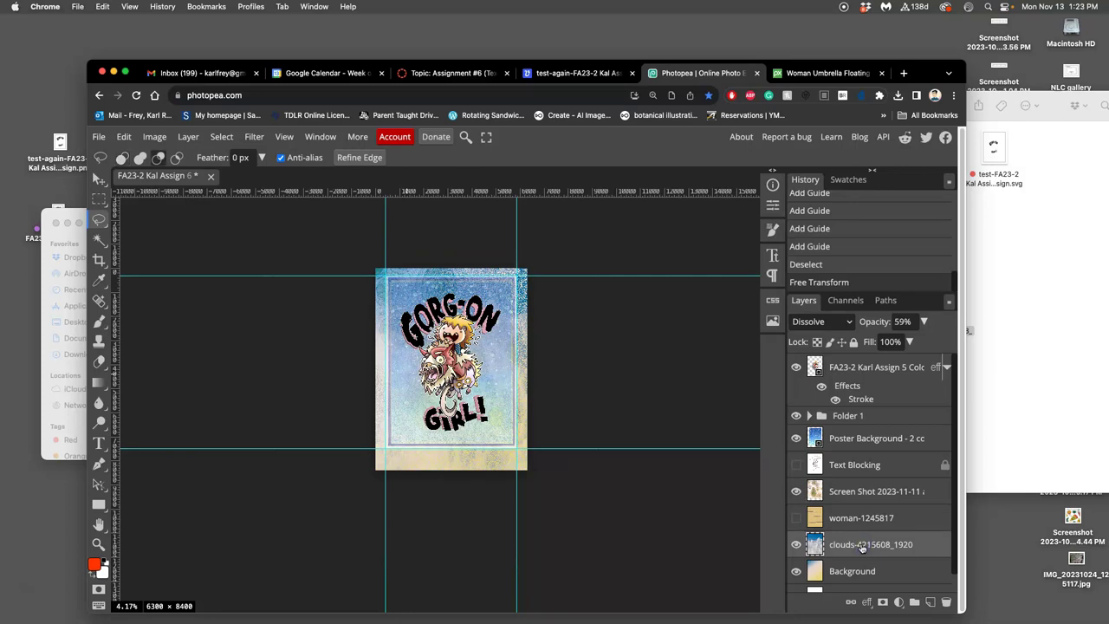
Scale the clouds layer to about 86% × 86% so it sits inside the guides
key(super+alt+t)
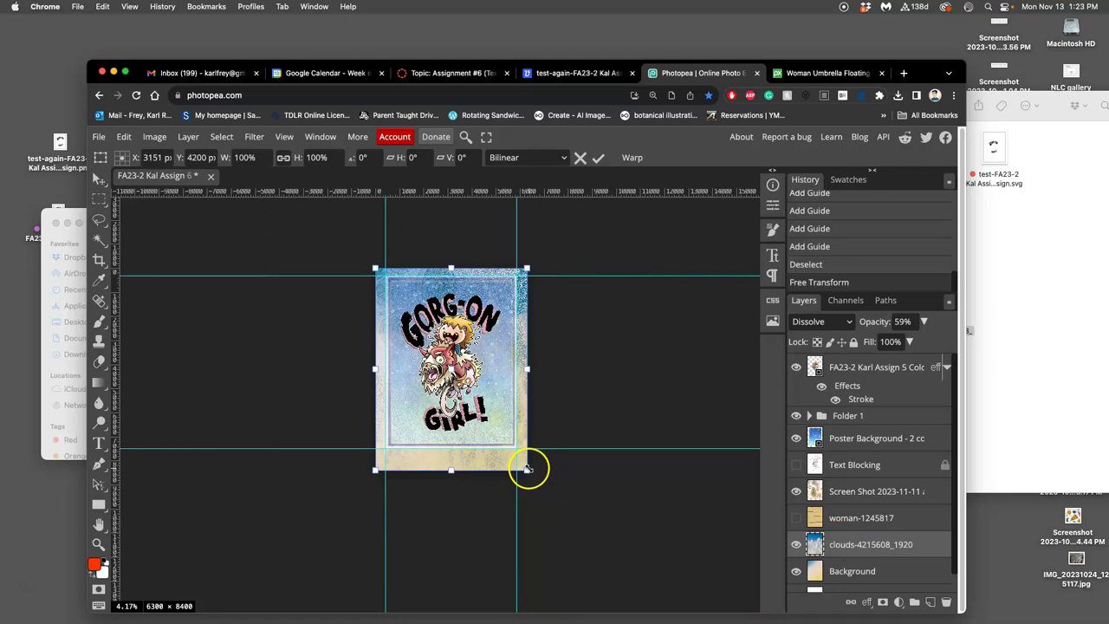
drag(527, 469, 517, 456)
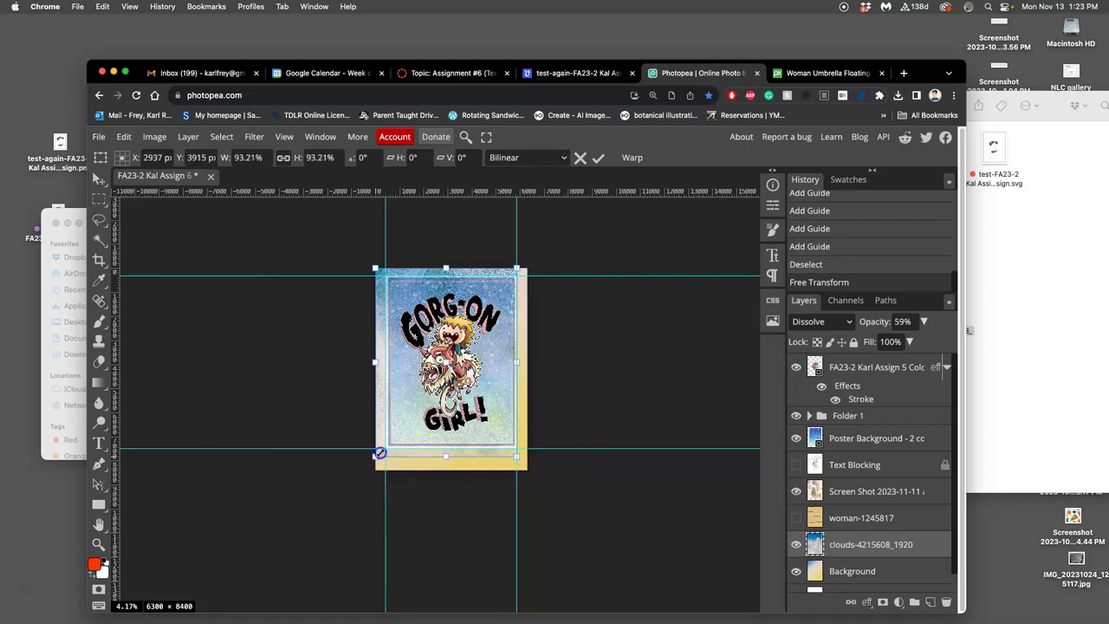
drag(379, 452, 387, 447)
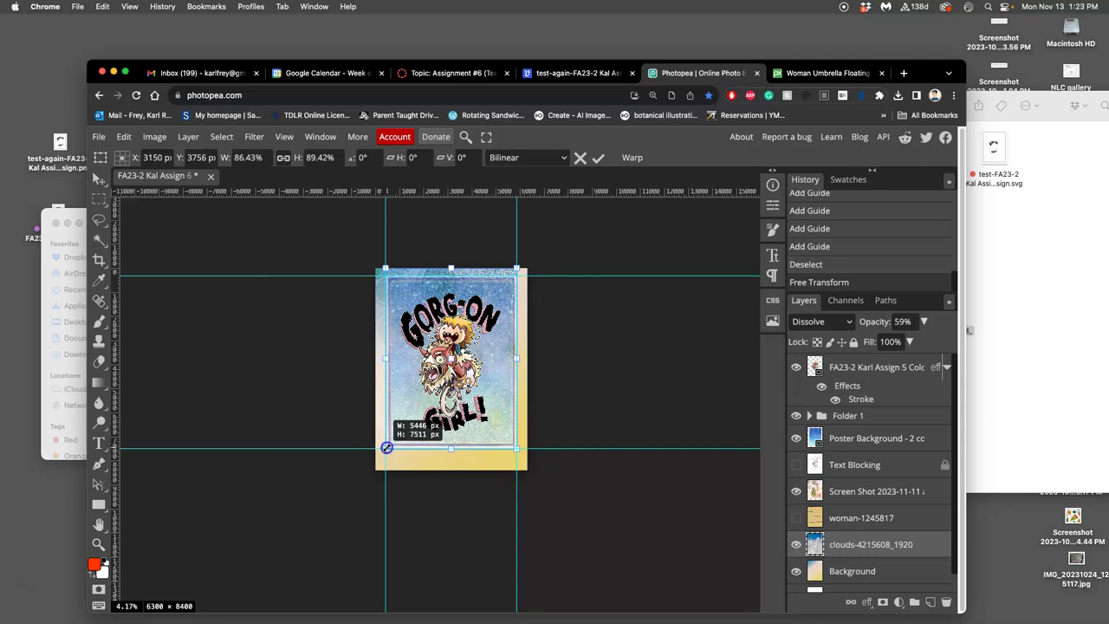
drag(451, 270, 450, 275)
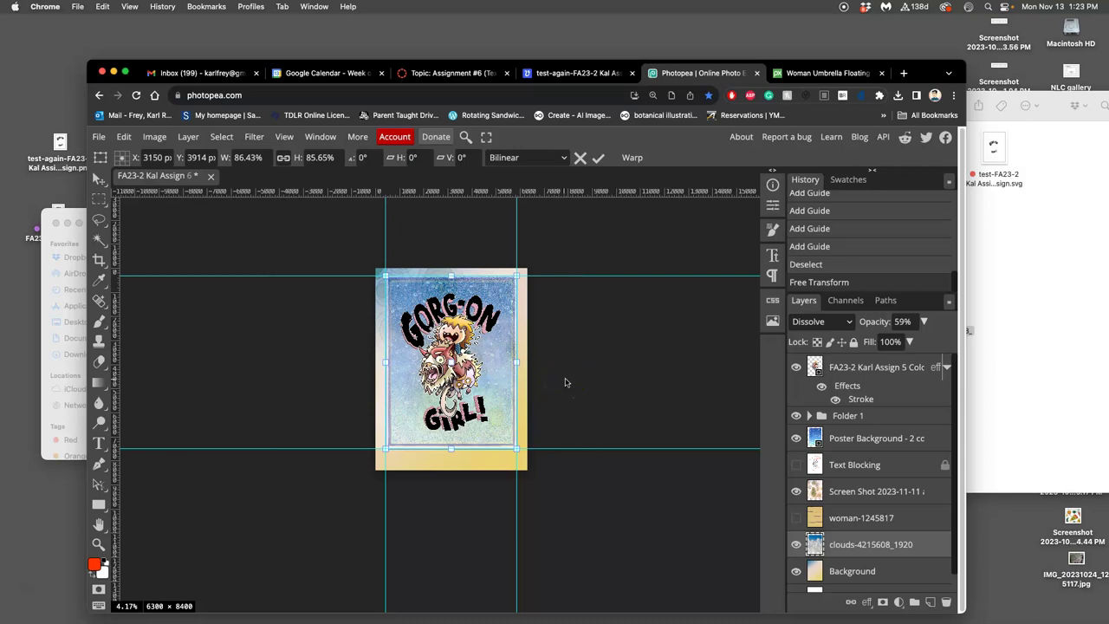
key(l)
key(ctrl+d)
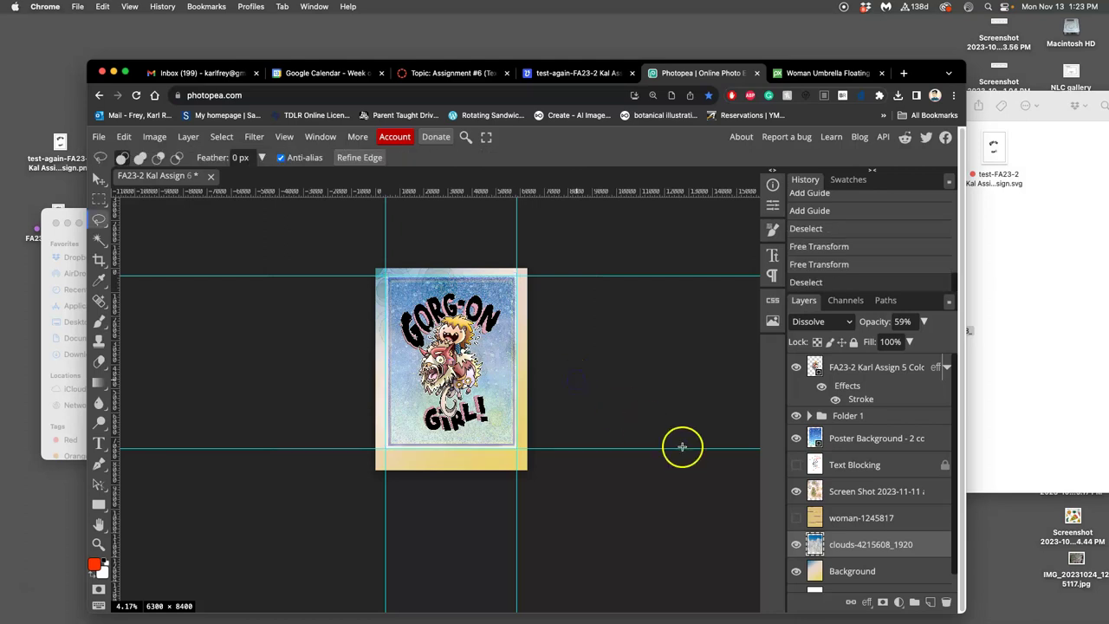
Scale the Background layer to 86.44% × 85.65% inside the guides, leaving a white margin
click(870, 572)
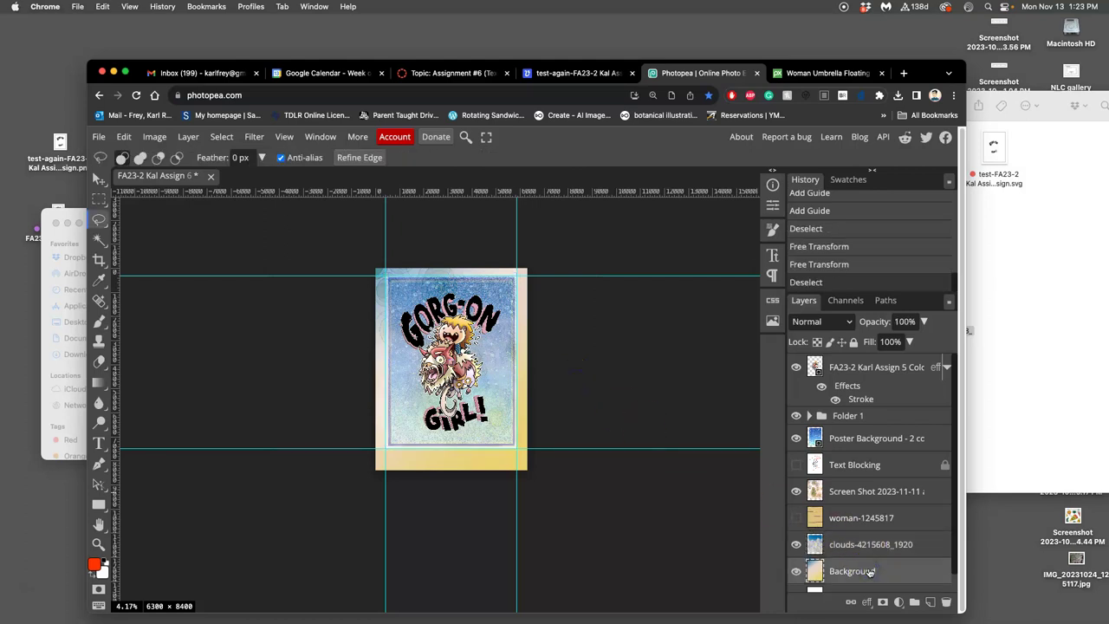
key(ctrl+t)
drag(526, 469, 511, 446)
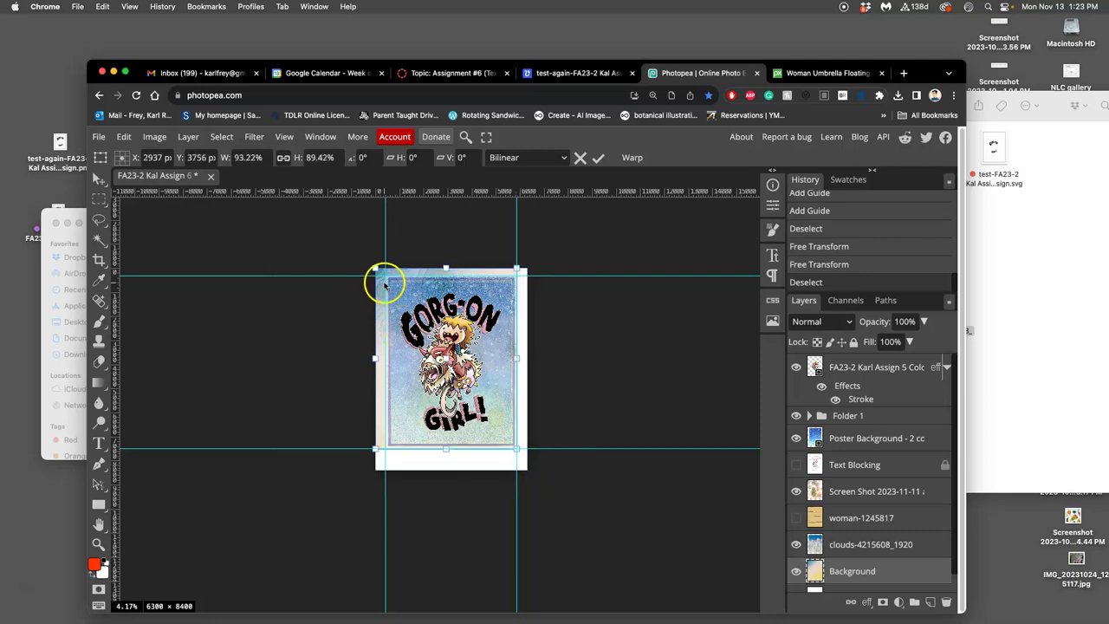
drag(377, 270, 388, 276)
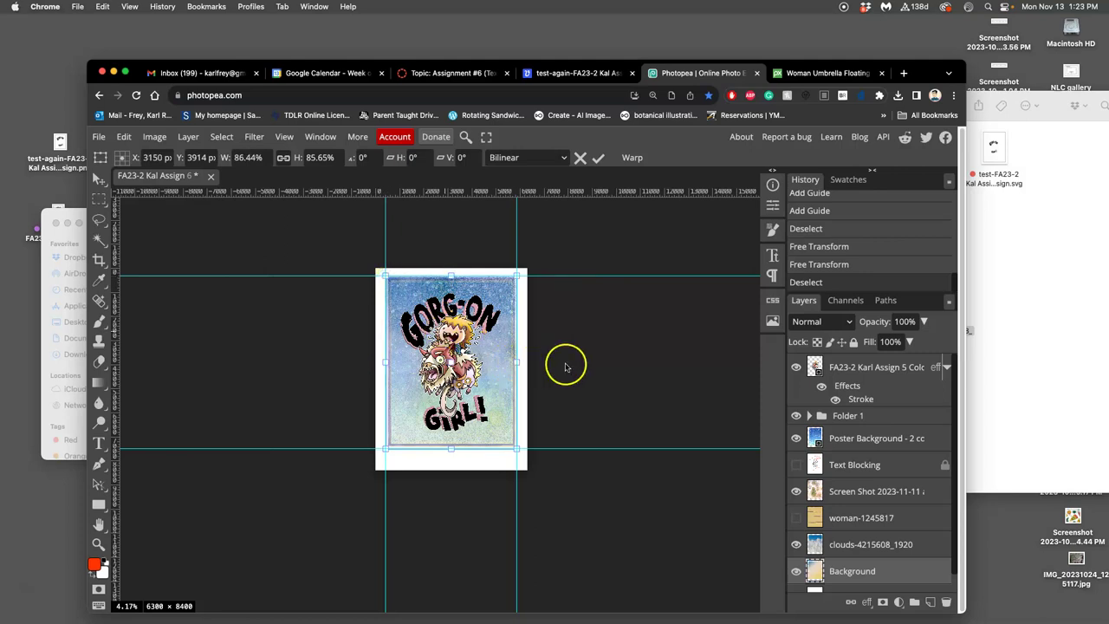
key(Return)
key(l)
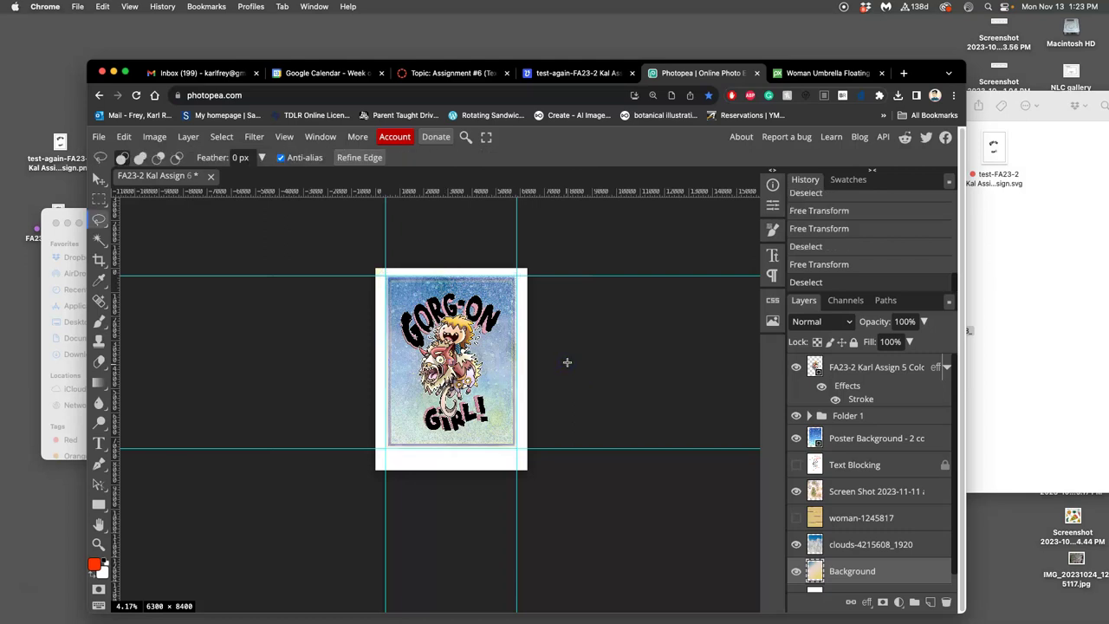
key(super+equal)
key(super+equal)
key(super+equal)
scroll(530, 357, up, 10)
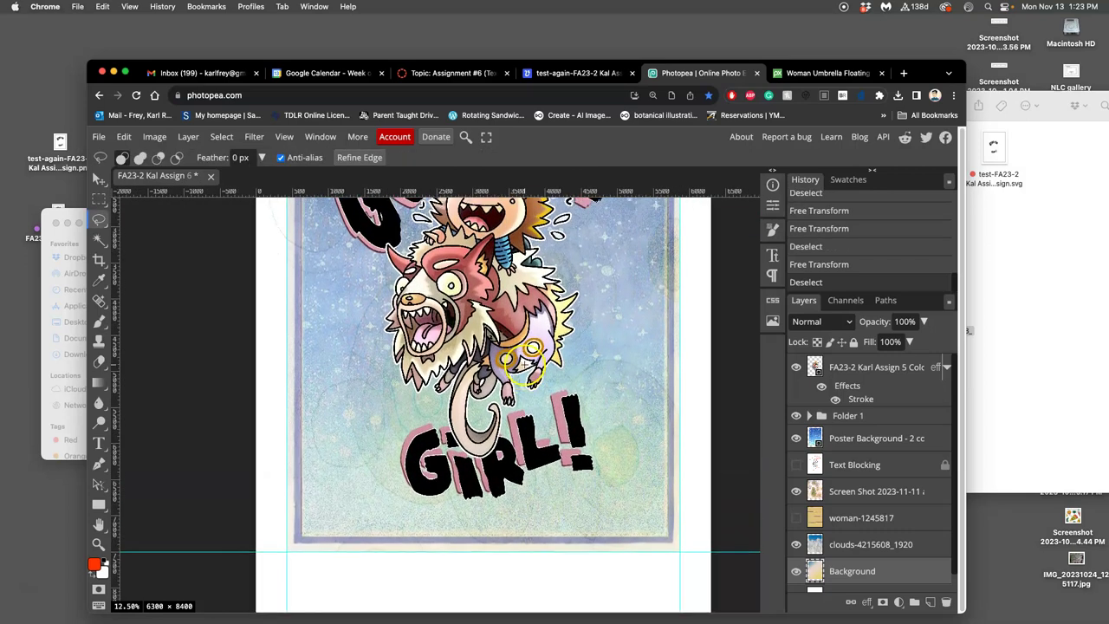
scroll(524, 364, down, 4)
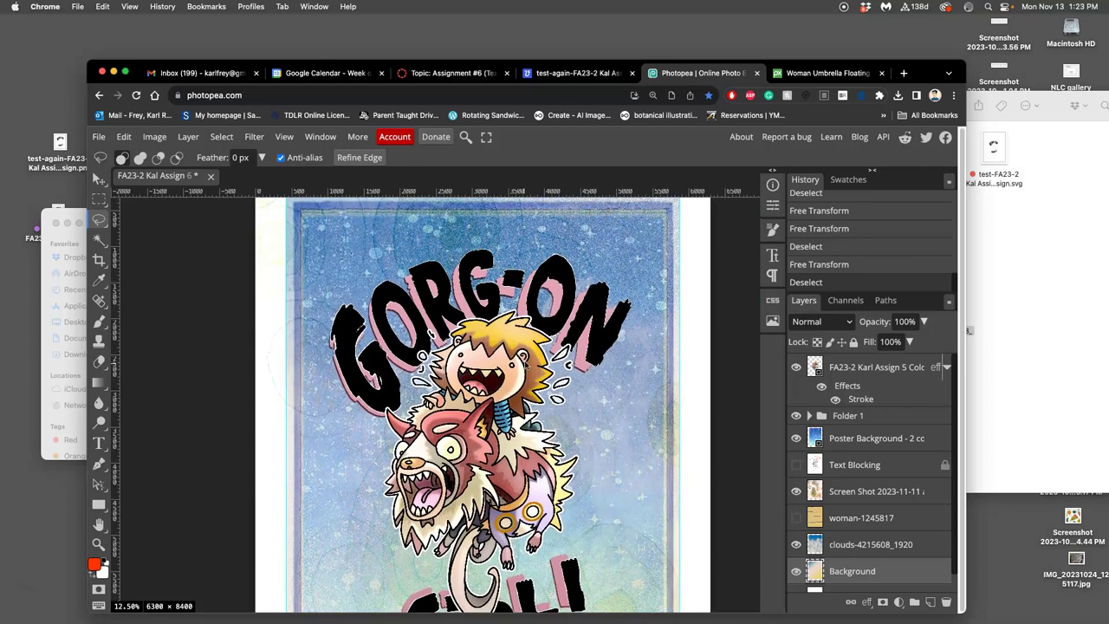
key(super+minus)
click(382, 332)
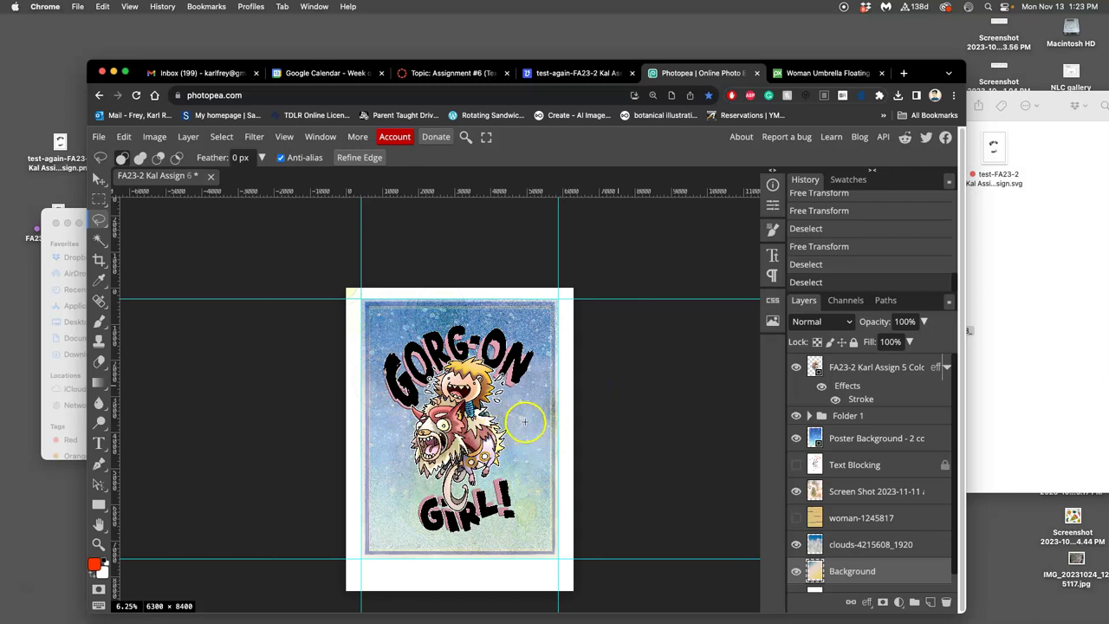
key(super+semicolon)
key(super+semicolon)
key(super+apostrophe)
key(super+semicolon)
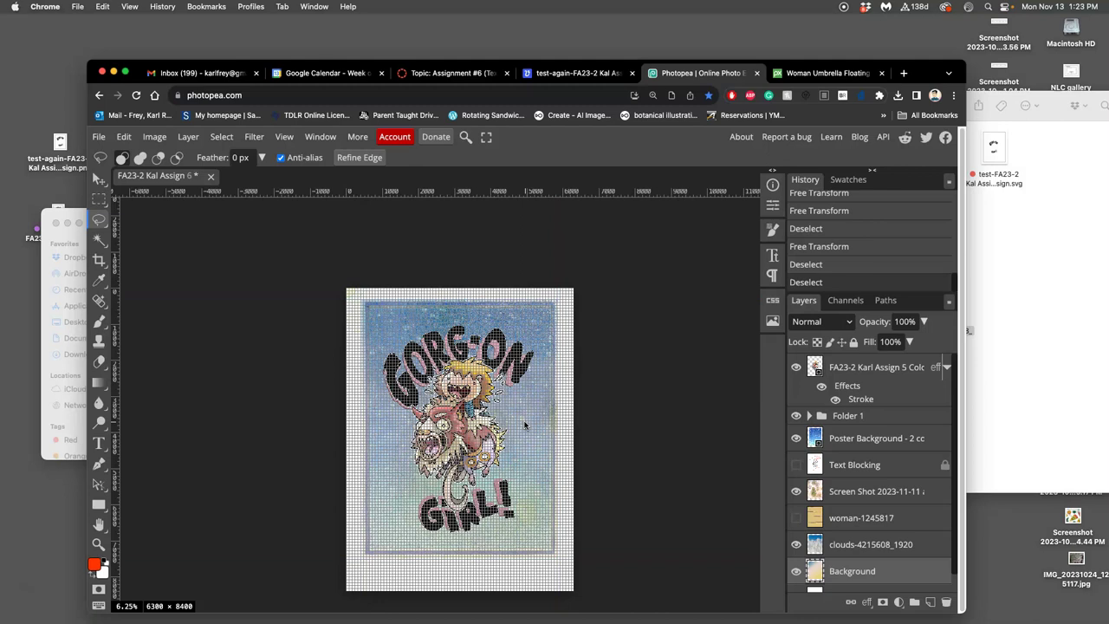
key(super+semicolon)
key(super+apostrophe)
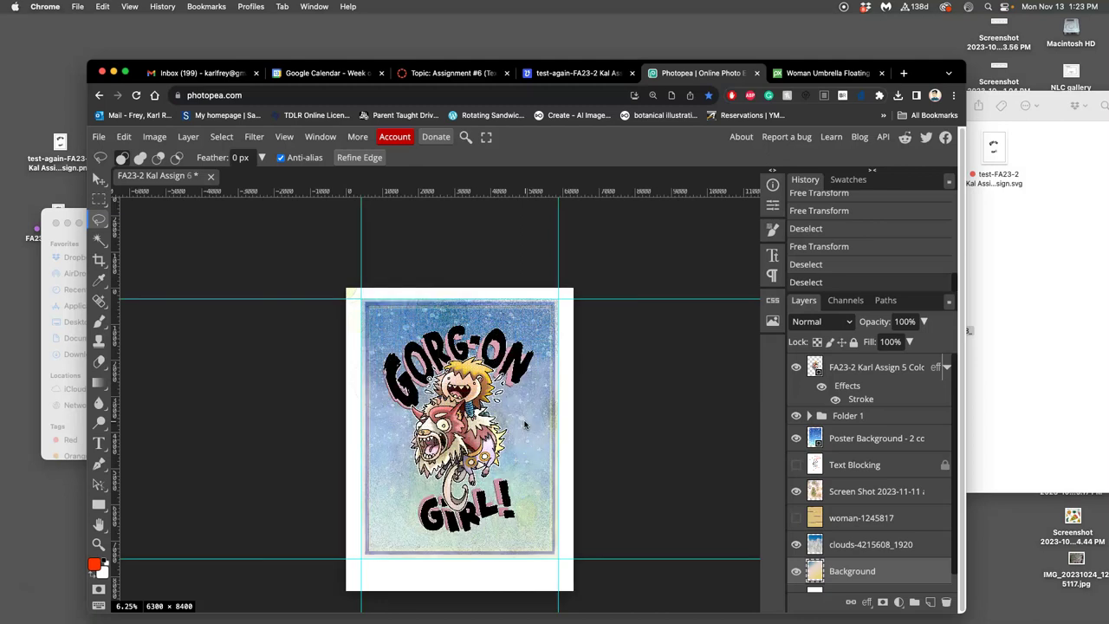
mouse_move(113, 284)
mouse_down()
mouse_move(353, 299)
mouse_move(354, 227)
mouse_move(312, 225)
mouse_move(113, 281)
mouse_up()
Add a new layer above the top artwork layer named 'White Borders'
click(99, 199)
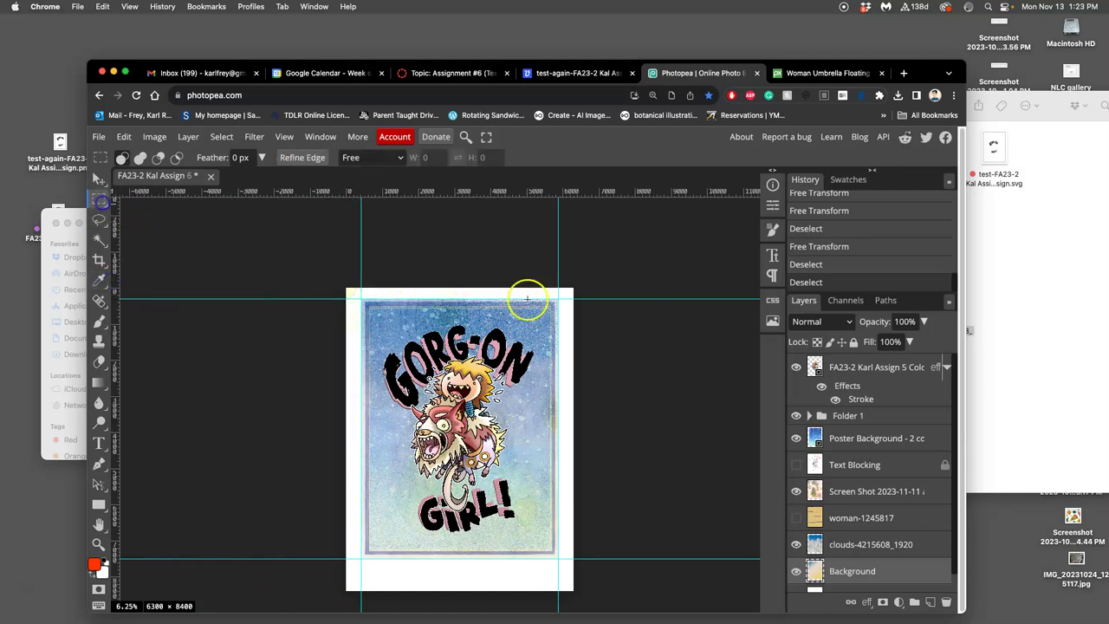
click(891, 371)
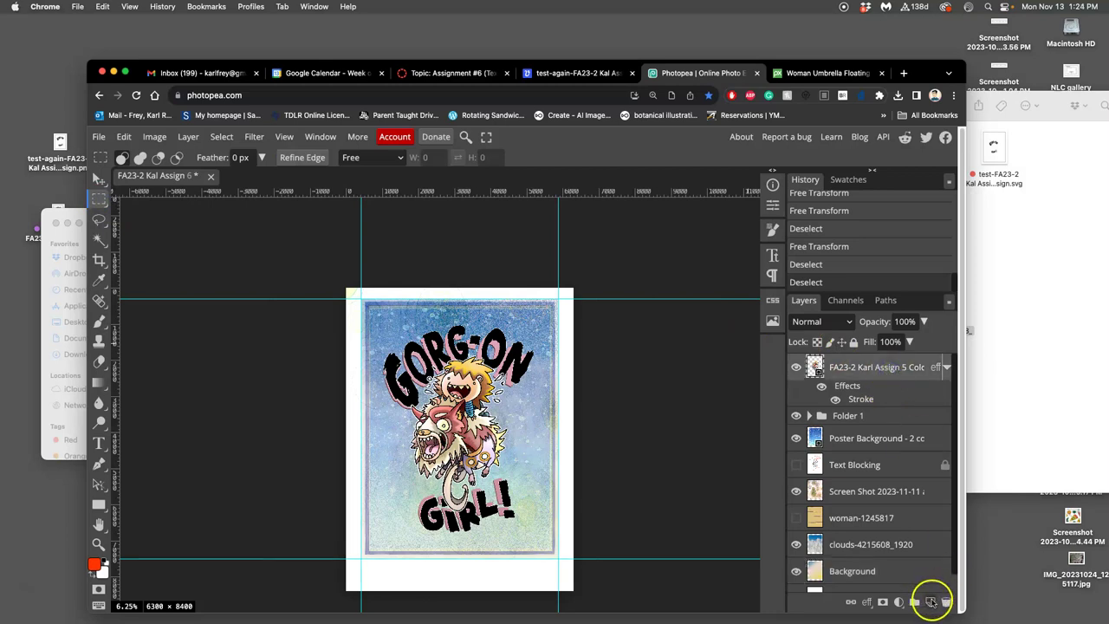
click(930, 601)
double_click(840, 370)
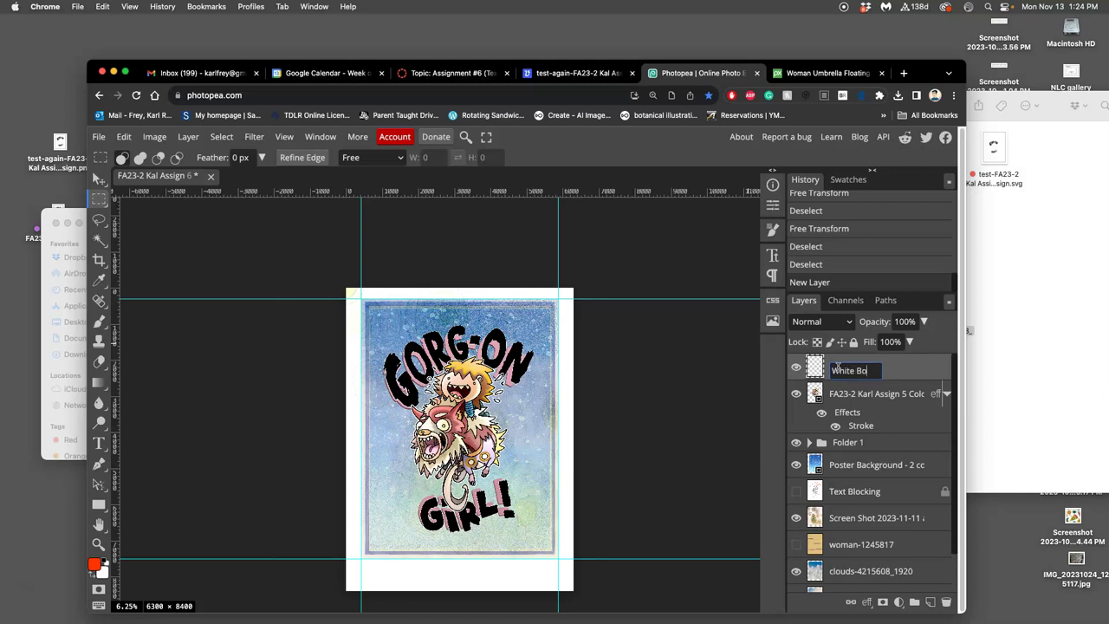
text(White Borders)
key(Return)
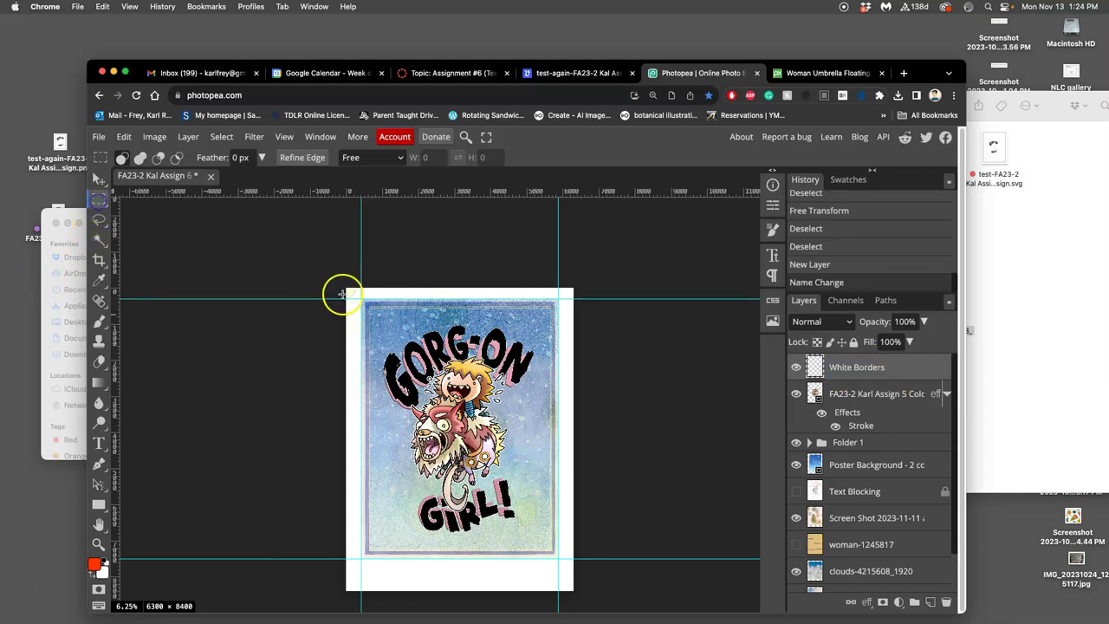
Fill strips along the top, right and left canvas edges with White, then deselect
drag(346, 288, 600, 298)
drag(567, 250, 286, 559)
drag(347, 290, 355, 589)
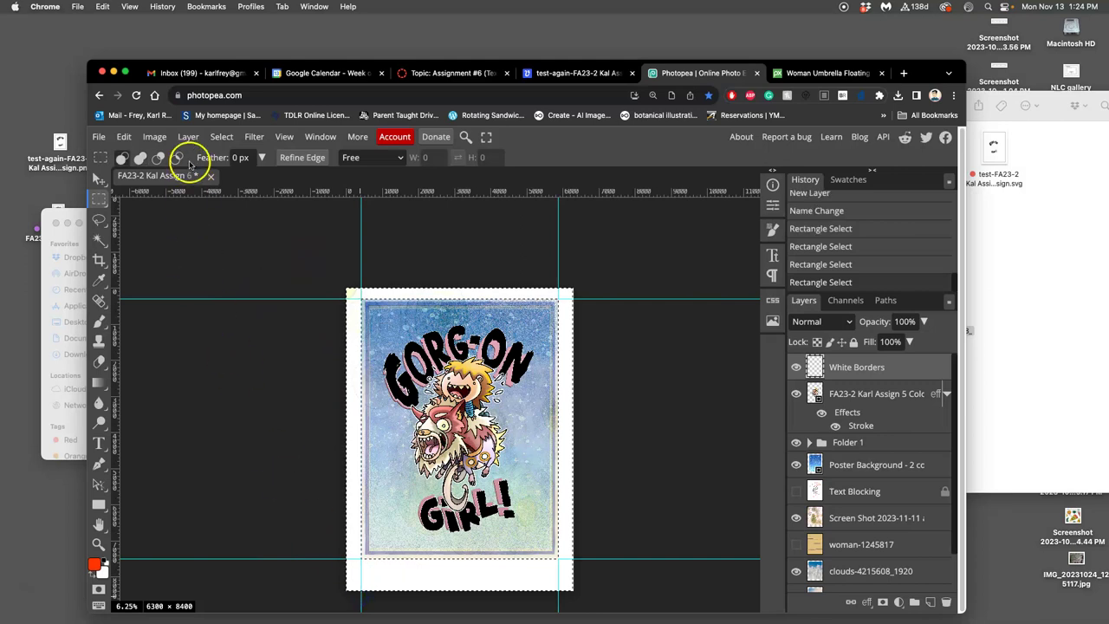
click(124, 137)
click(153, 358)
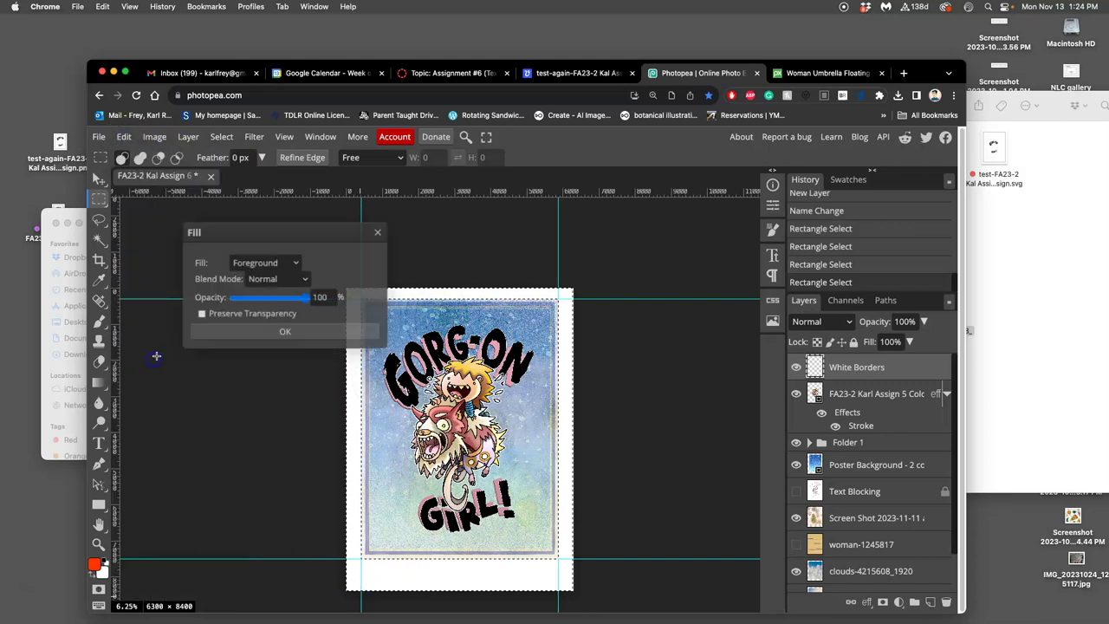
click(274, 262)
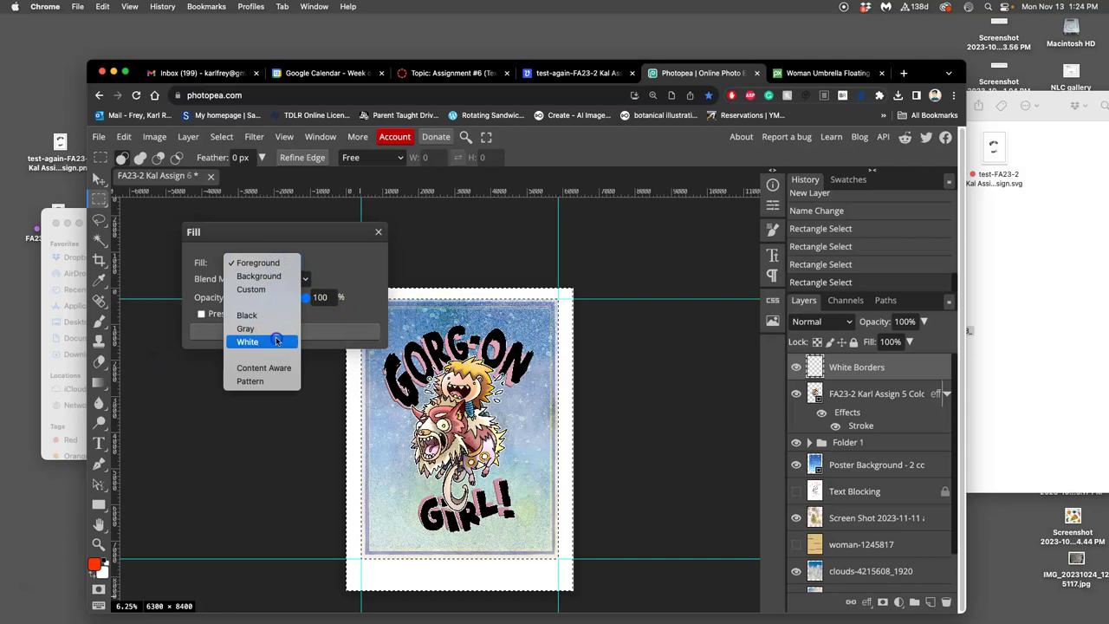
click(253, 342)
click(291, 332)
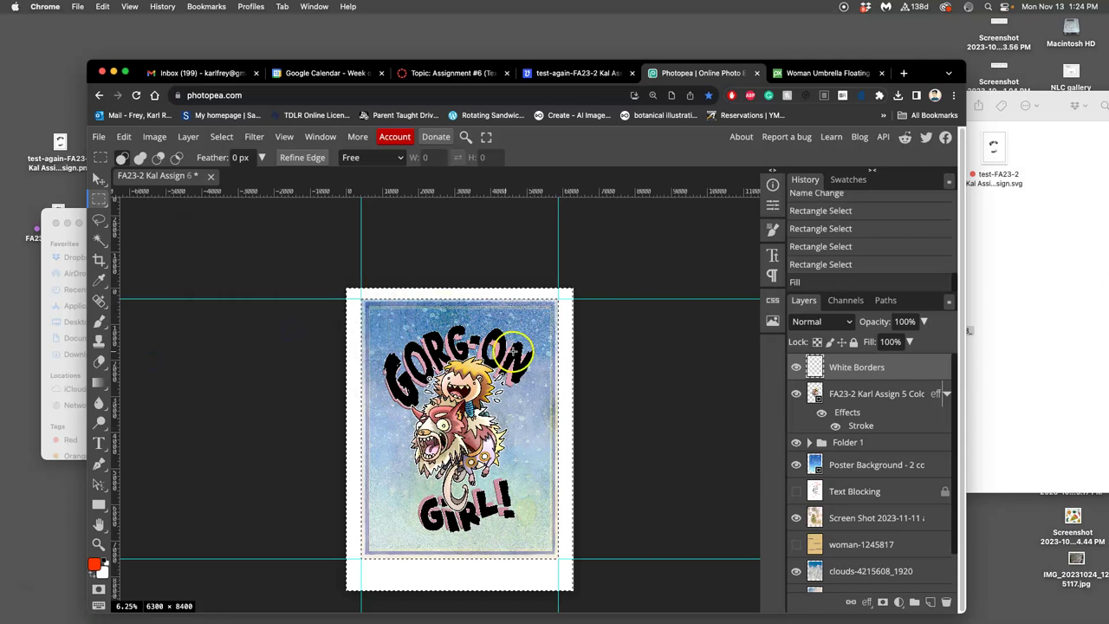
key(super+d)
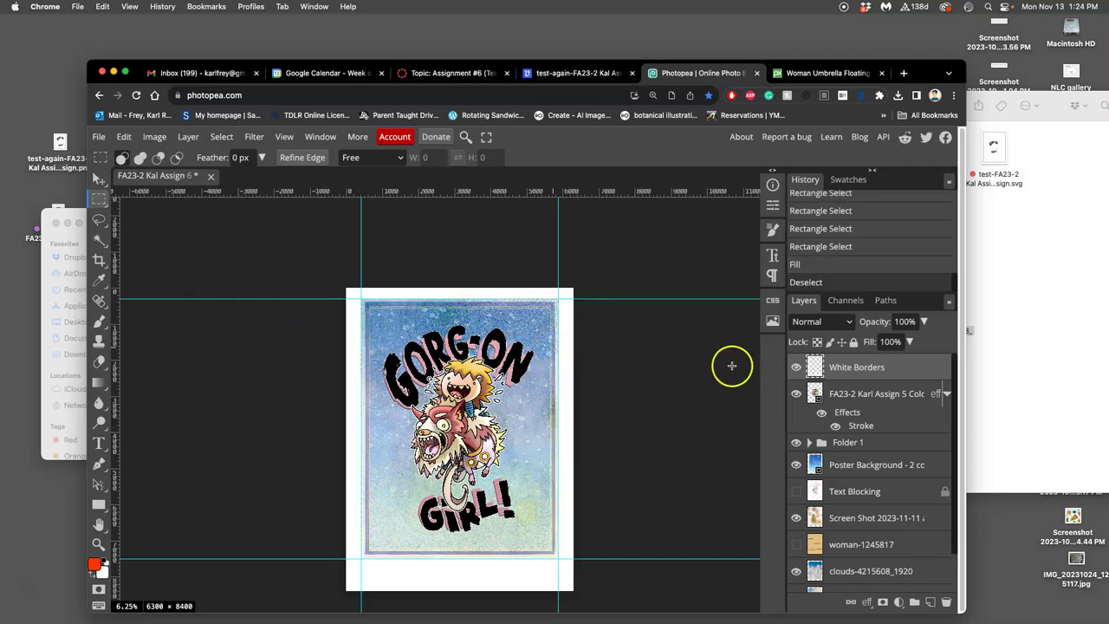
key(super+semicolon)
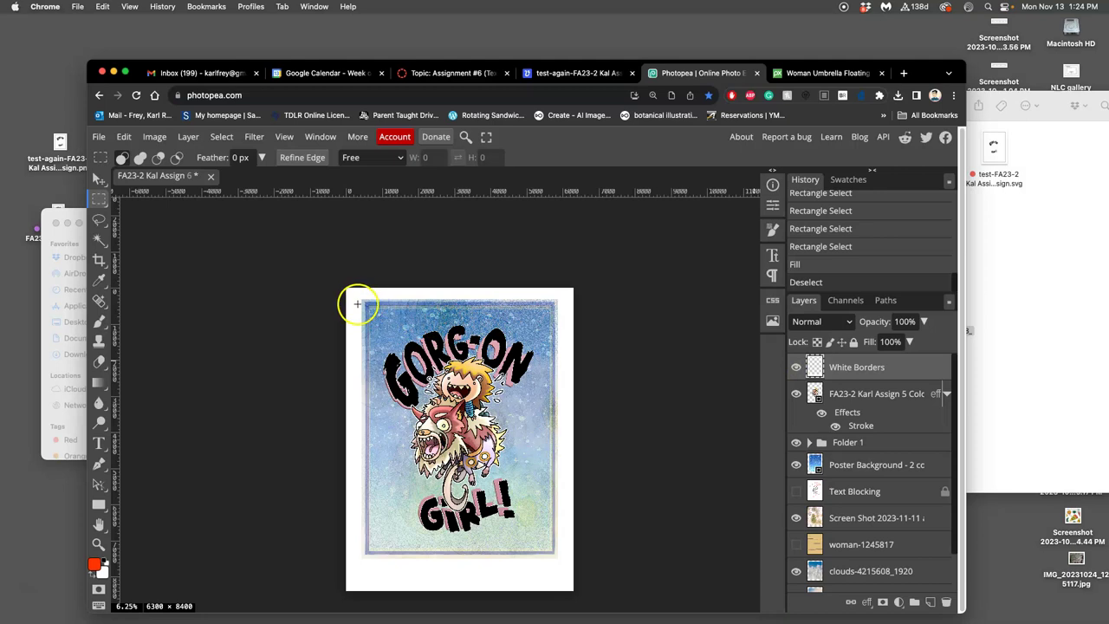
Crop the poster canvas to 5802 × 7619 px, leaving a slim even white border
click(99, 260)
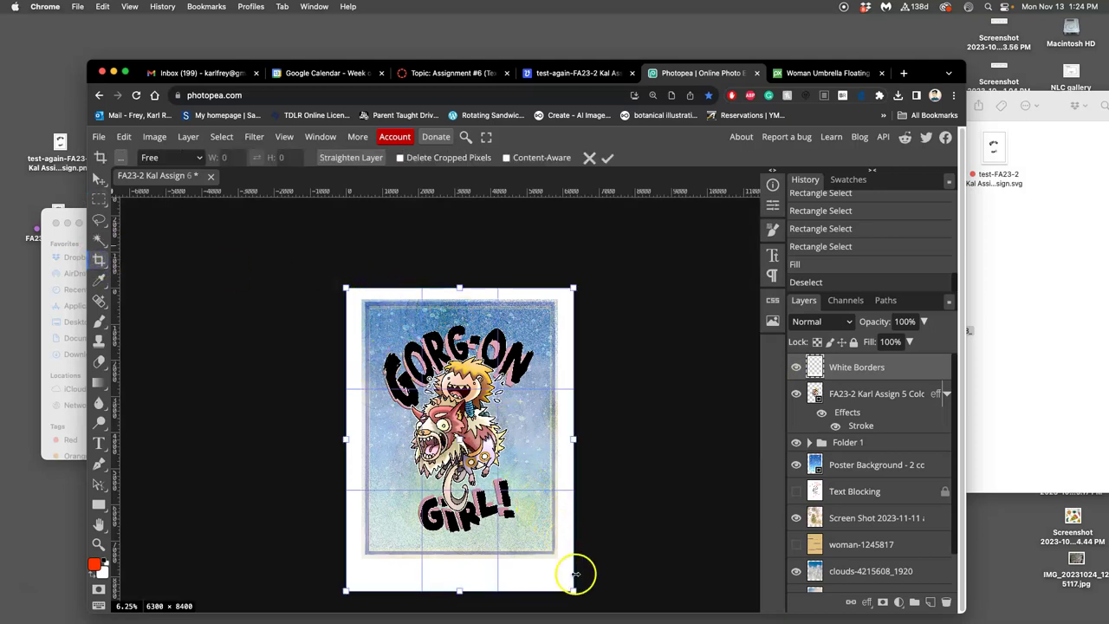
drag(575, 592, 565, 567)
drag(345, 287, 349, 290)
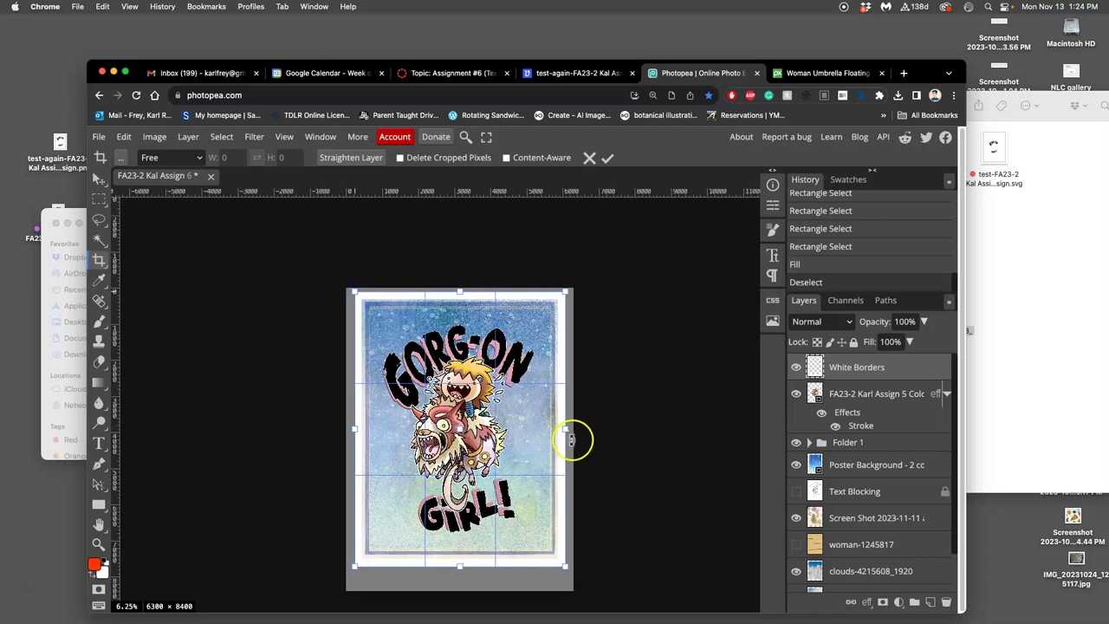
drag(564, 432, 564, 429)
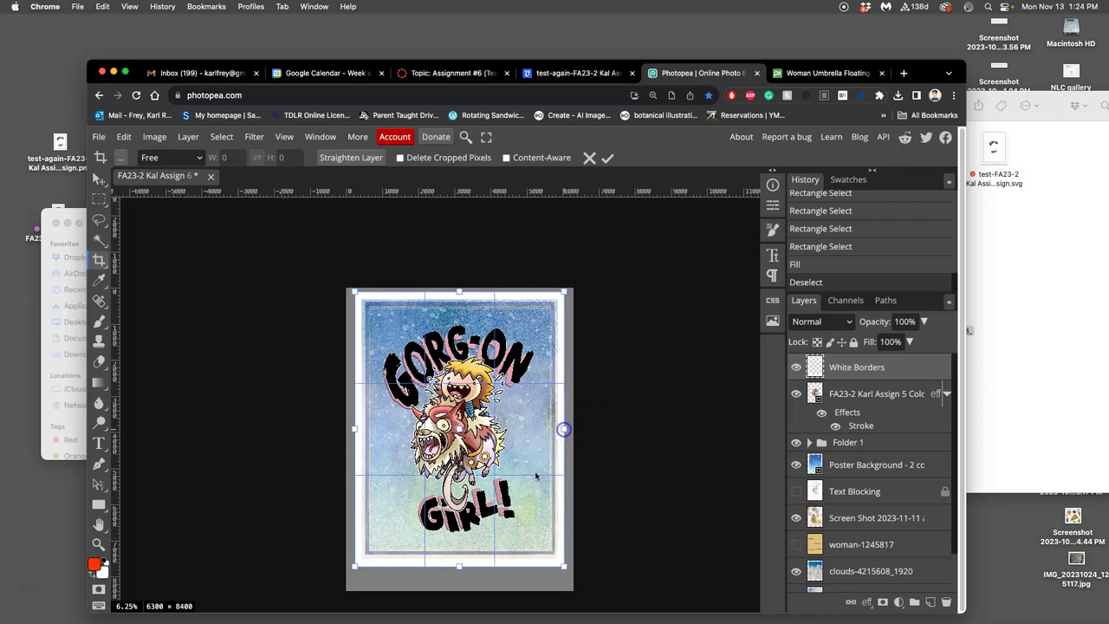
click(471, 565)
key(Return)
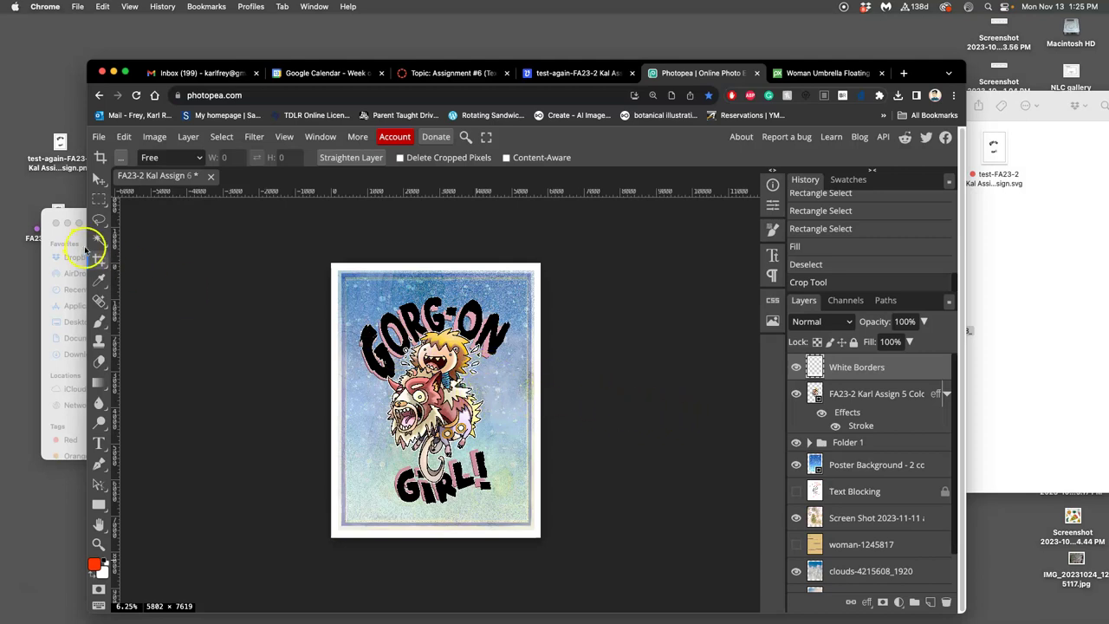
key(super+equal)
key(super+equal)
key(super+equal)
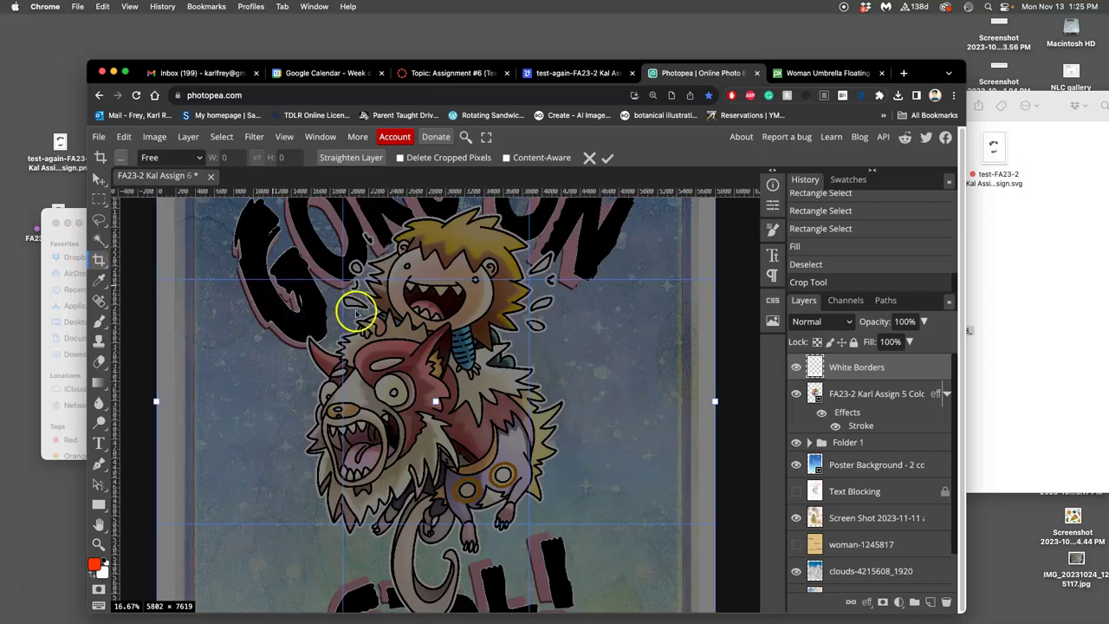
Drop the crop box and duplicate the White Borders layer, selecting the new copy
click(99, 180)
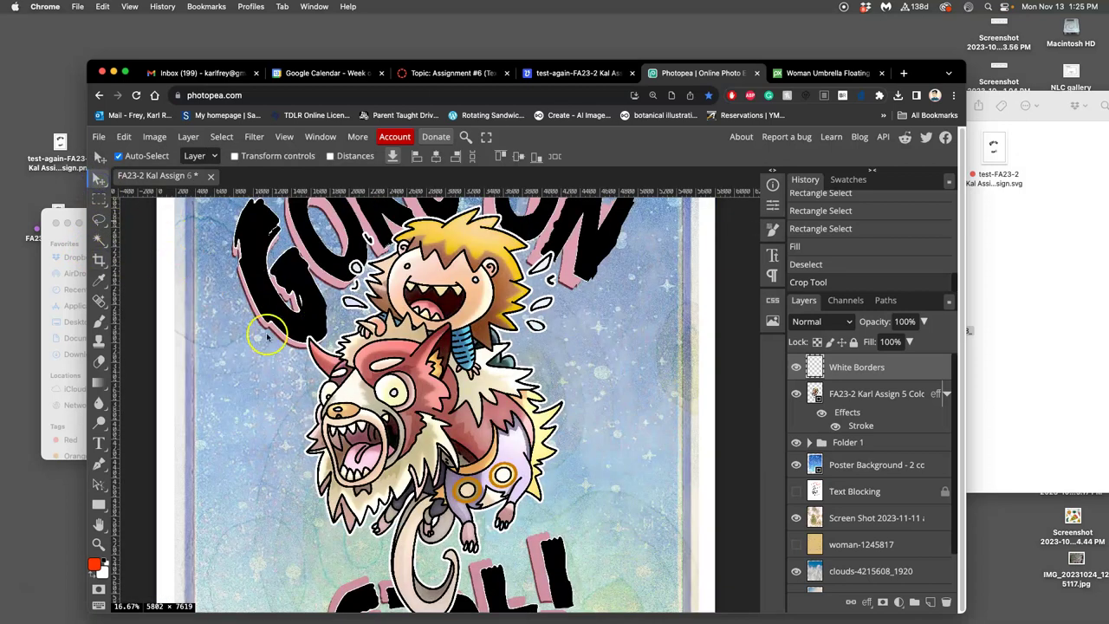
scroll(275, 338, left, 2)
scroll(276, 338, up, 3)
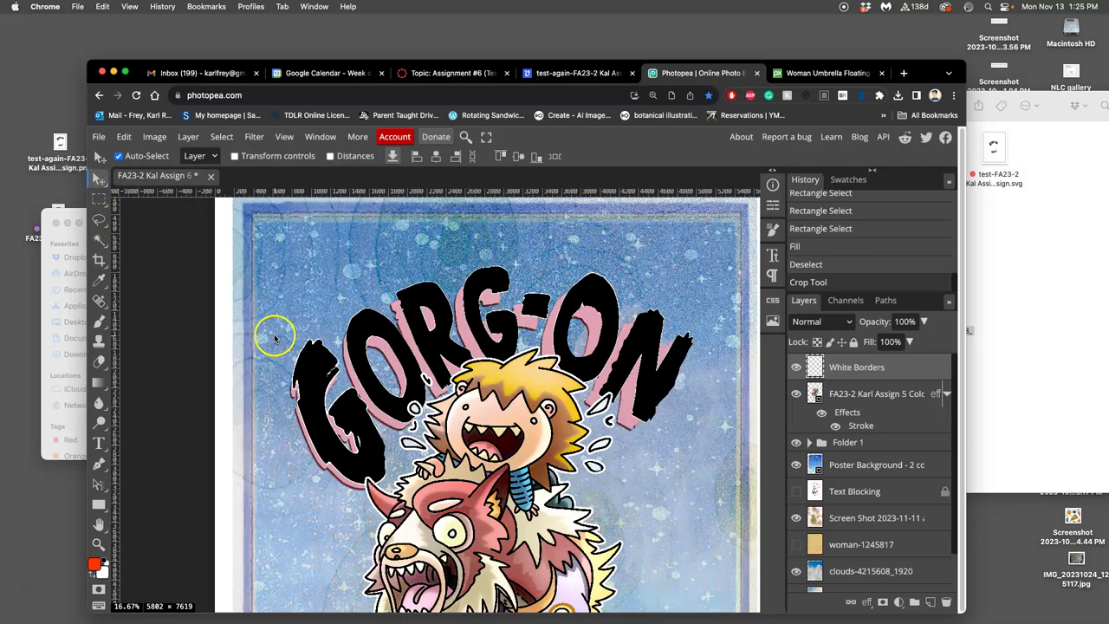
scroll(276, 338, down, 2)
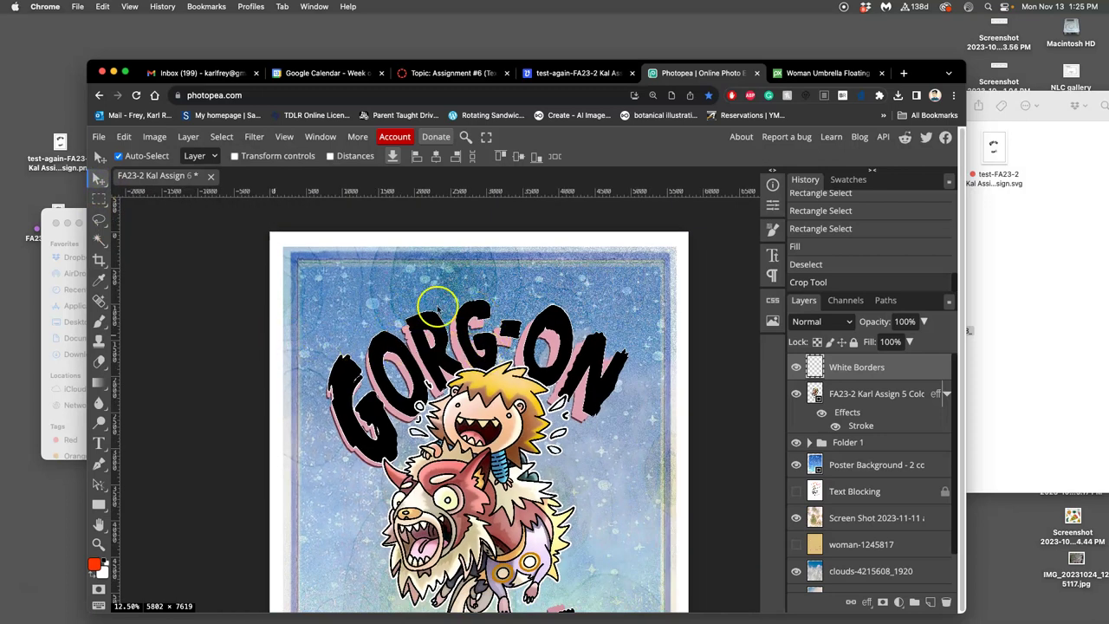
scroll(513, 304, down, 5)
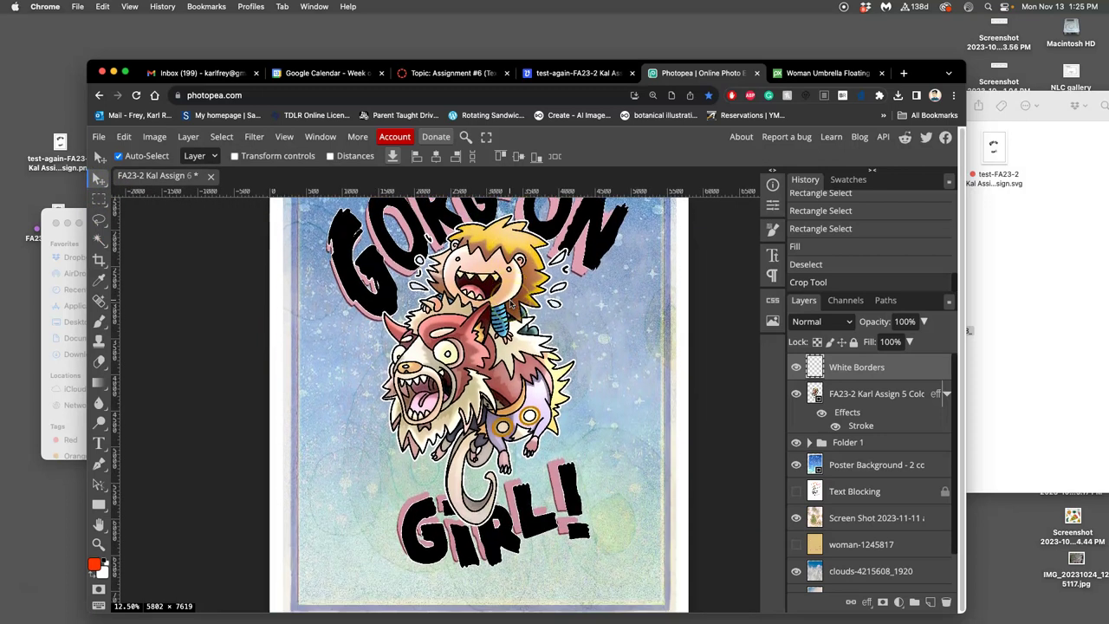
scroll(510, 303, down, 1)
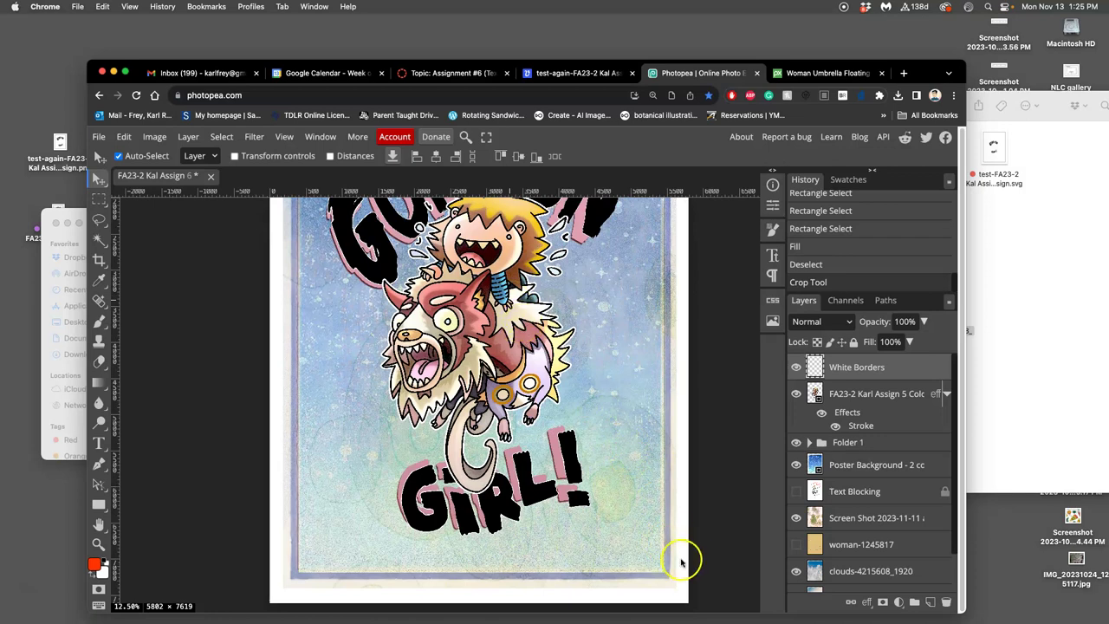
key(super+j)
click(856, 381)
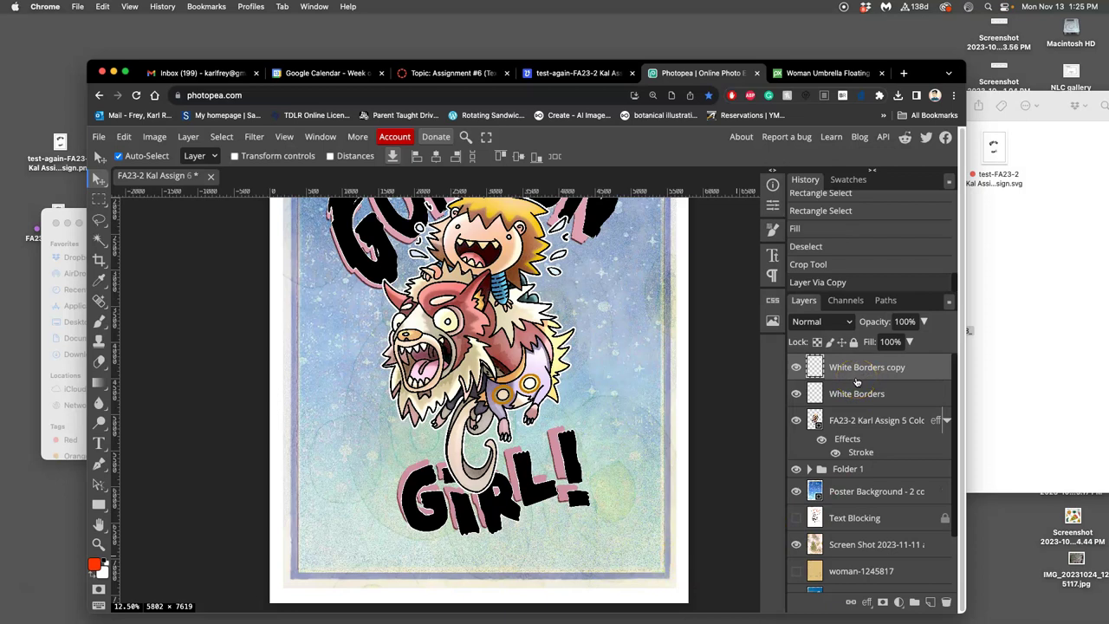
Scale White Borders copy to 96.2% × 96.86% and commit the transform
key(super+t)
scroll(700, 487, down, 10)
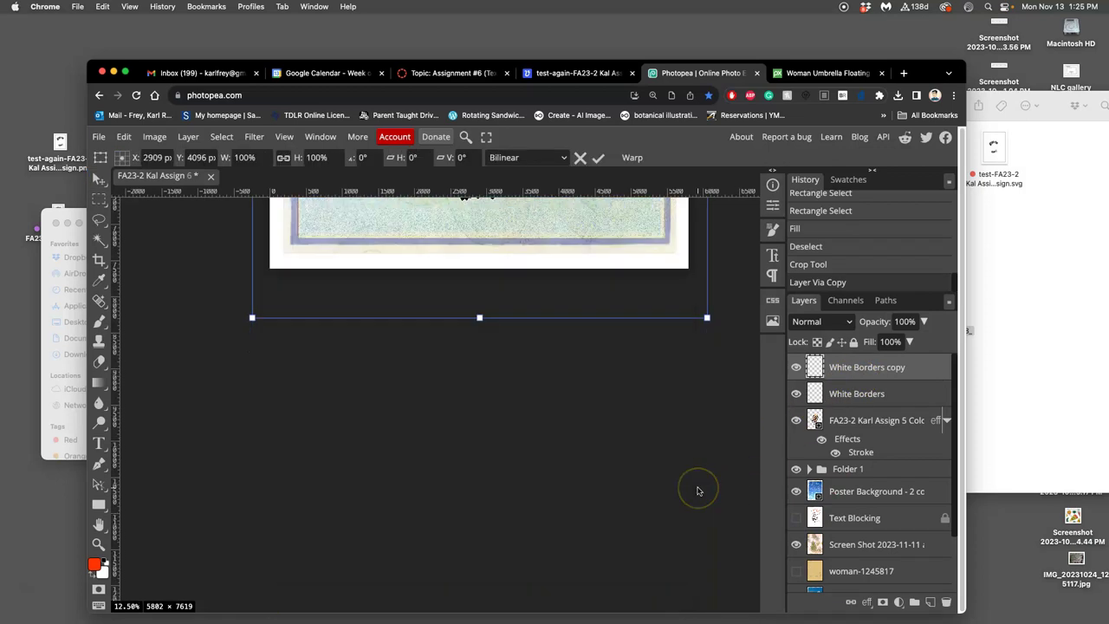
scroll(701, 489, up, 5)
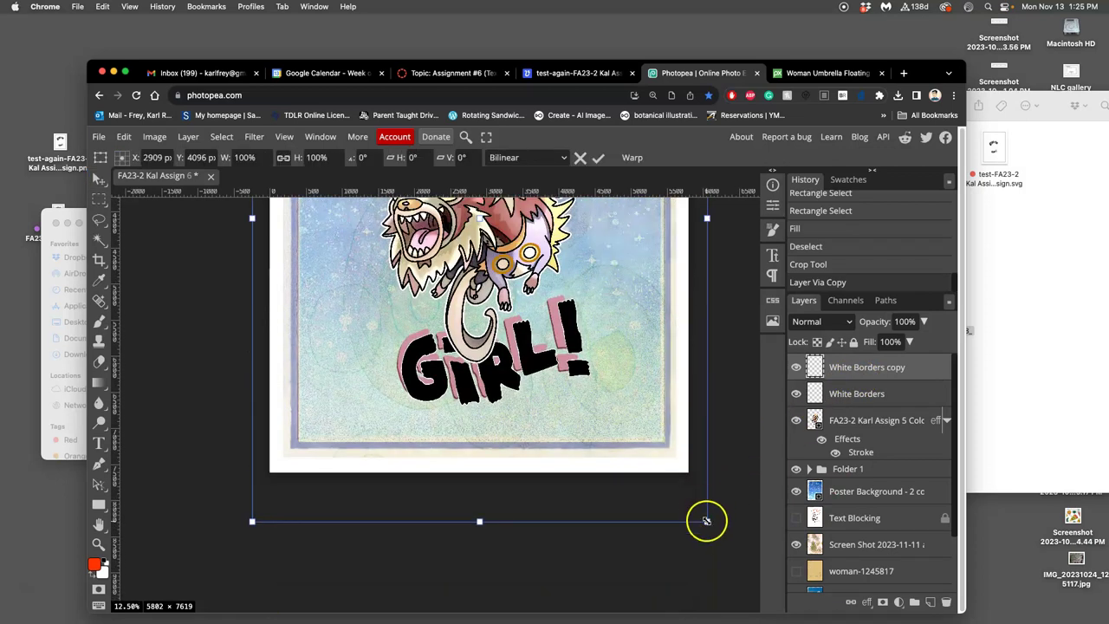
drag(706, 520, 701, 512)
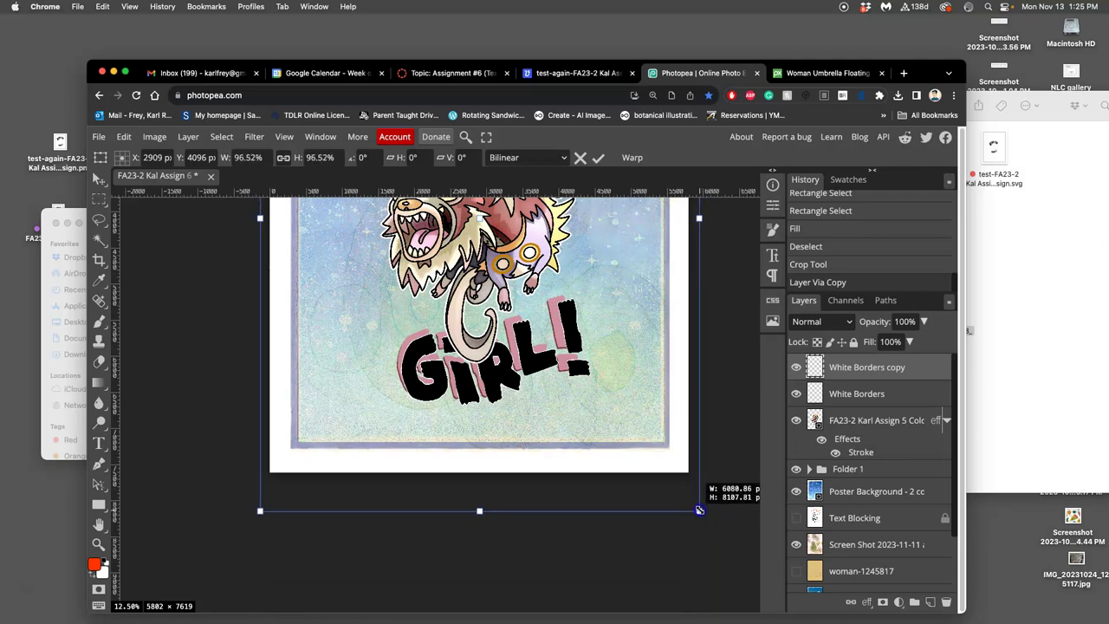
drag(700, 511, 699, 509)
scroll(575, 386, up, 5)
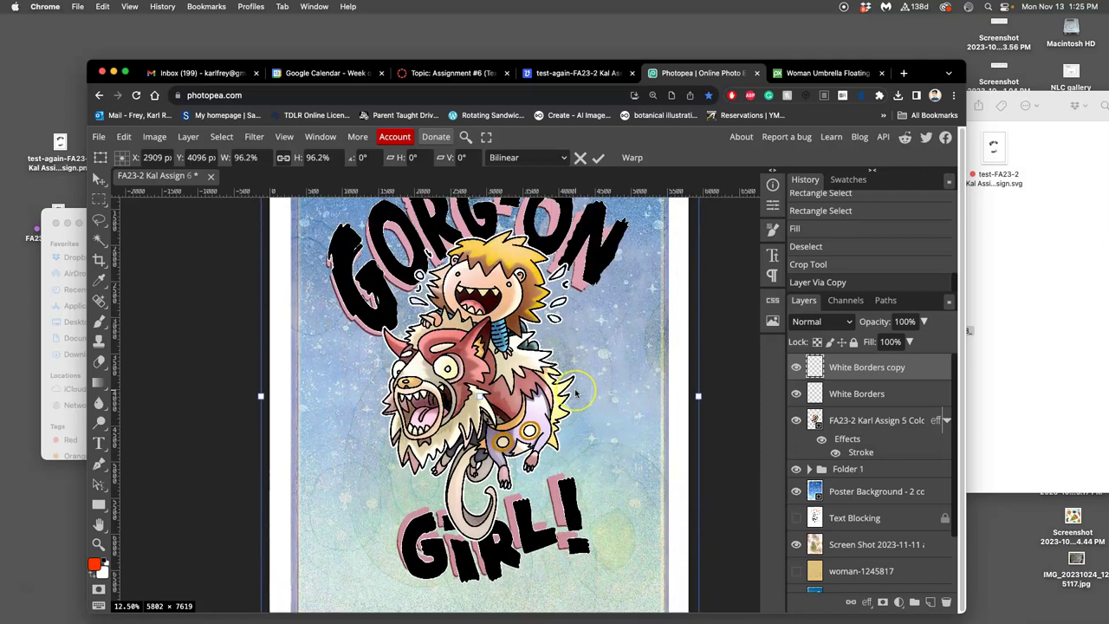
scroll(577, 345, up, 5)
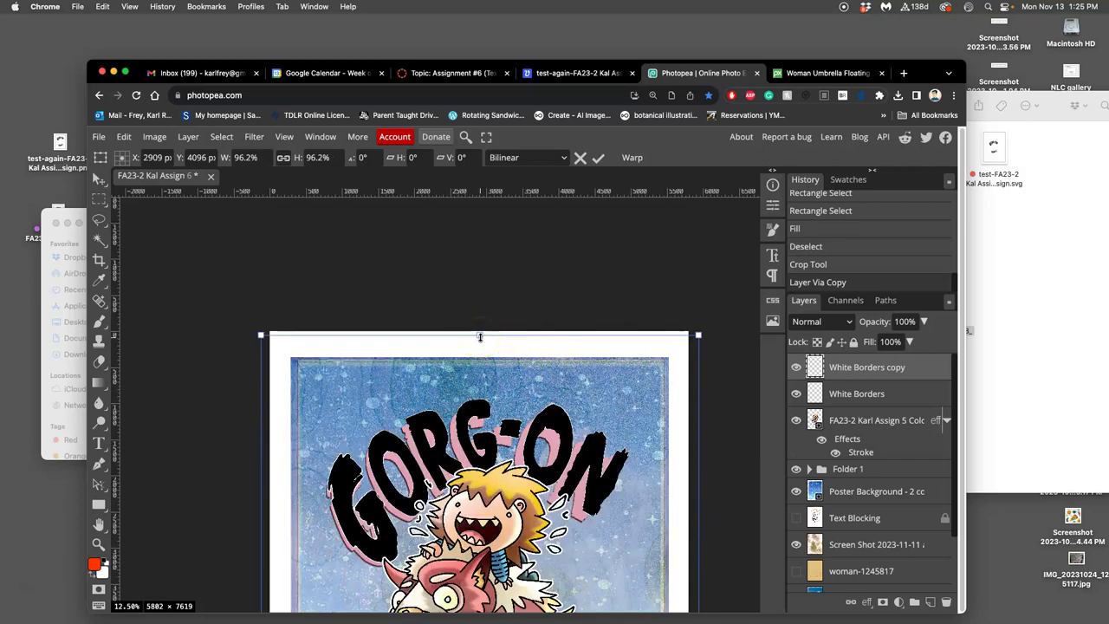
drag(480, 337, 481, 331)
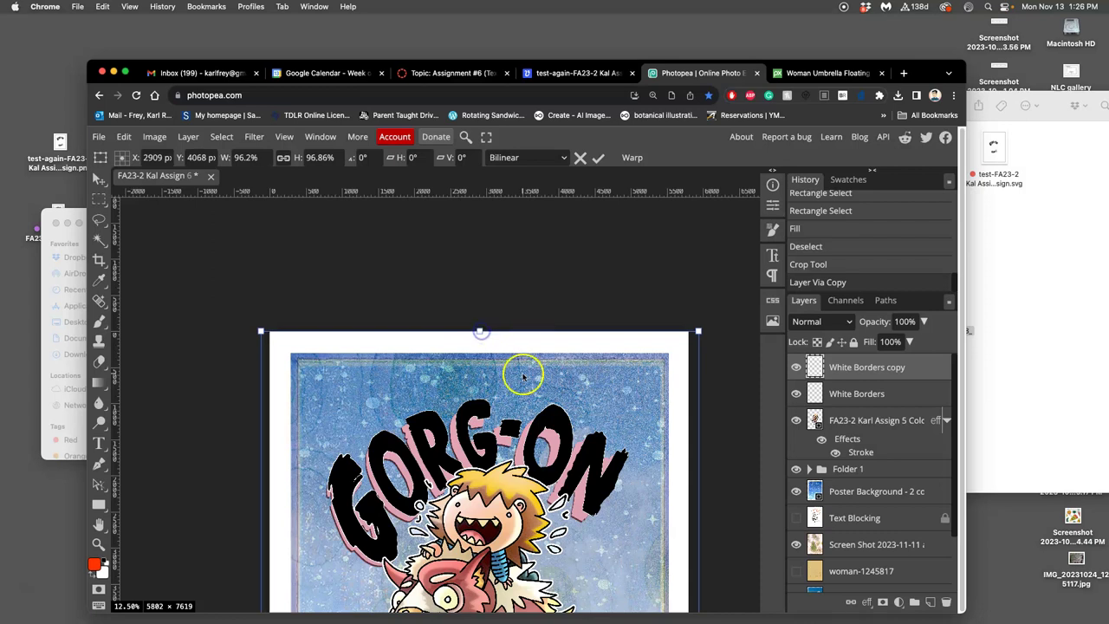
scroll(520, 373, down, 5)
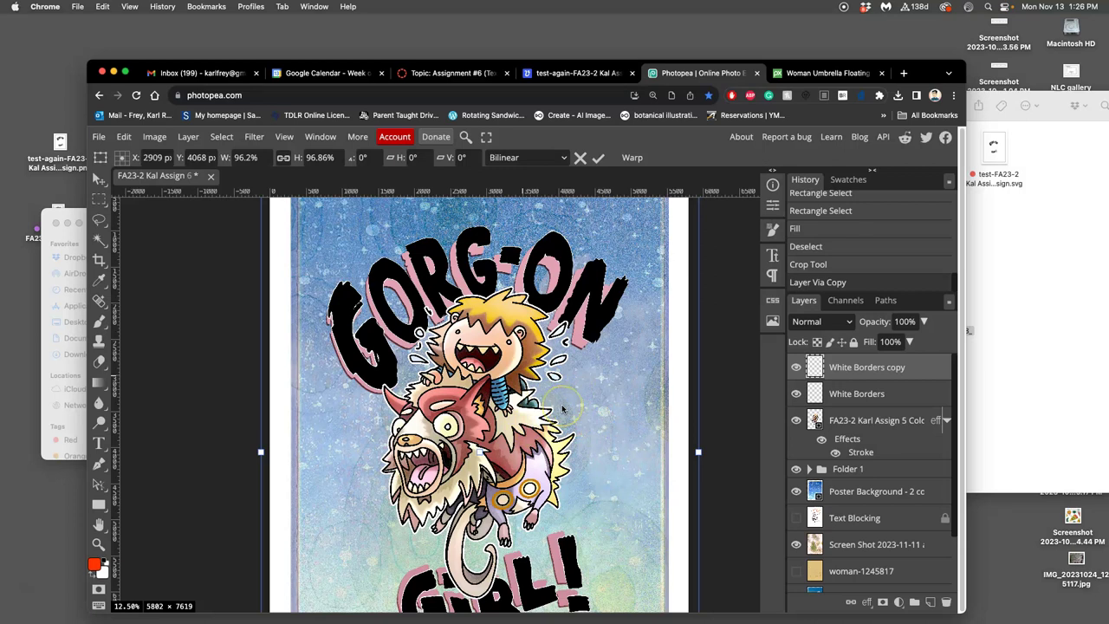
key(Return)
scroll(664, 404, up, 3)
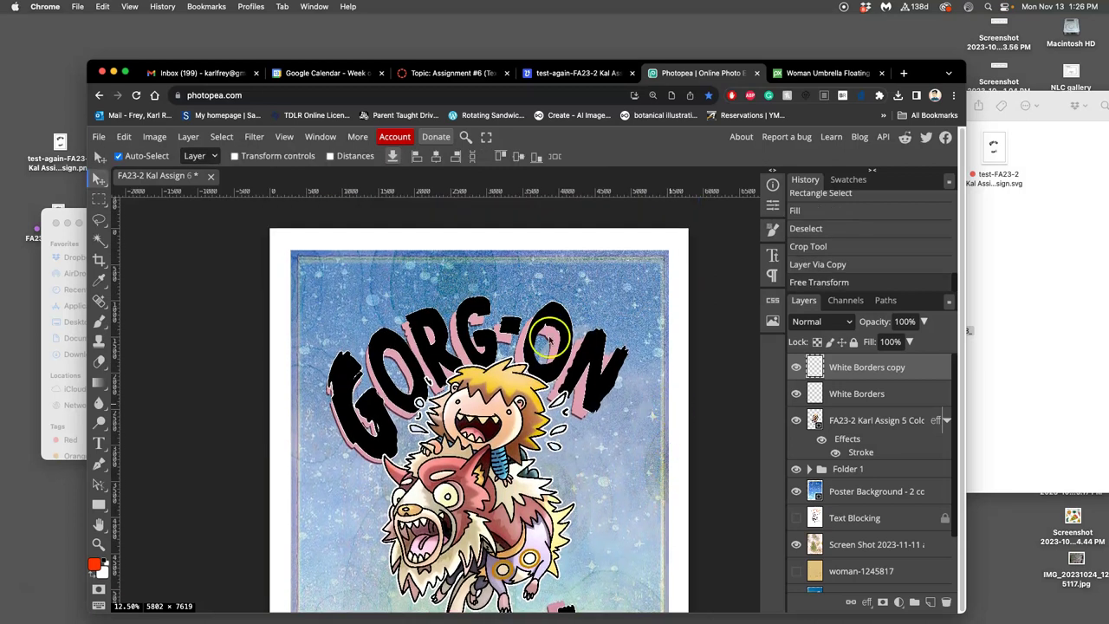
Toggle White Borders copy's visibility to compare, then duplicate it as White Borders copy 2
click(796, 368)
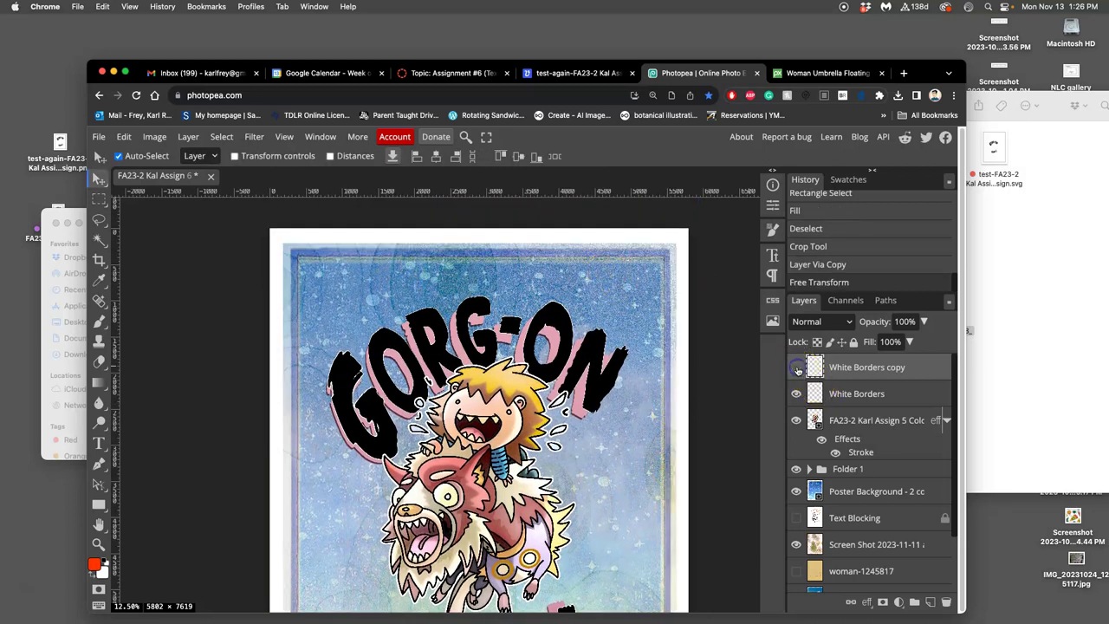
scroll(719, 384, down, 3)
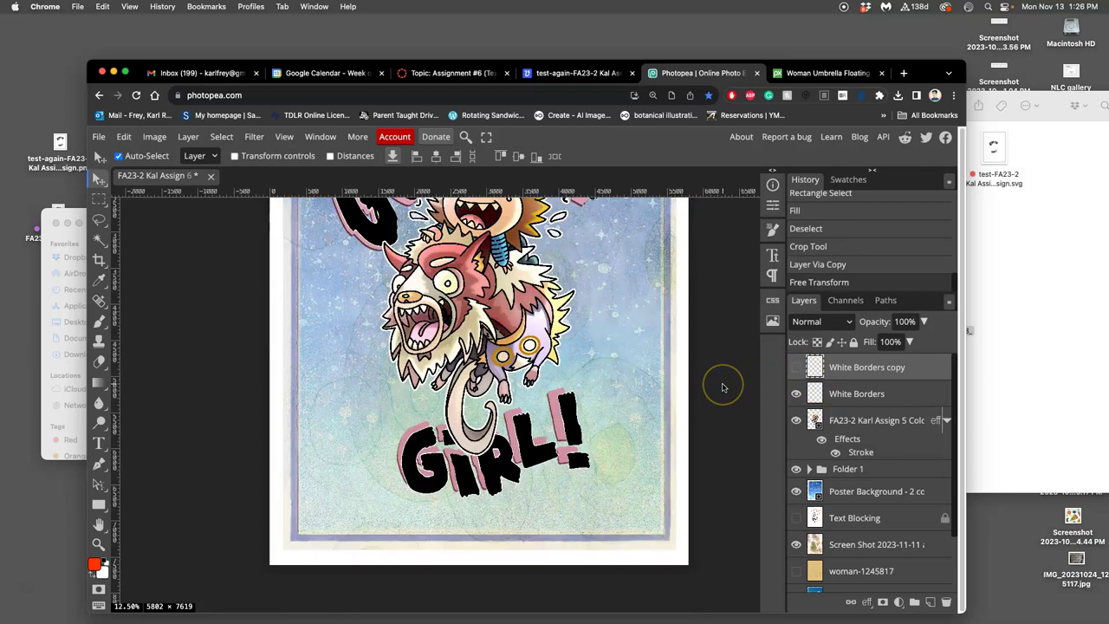
scroll(722, 387, up, 3)
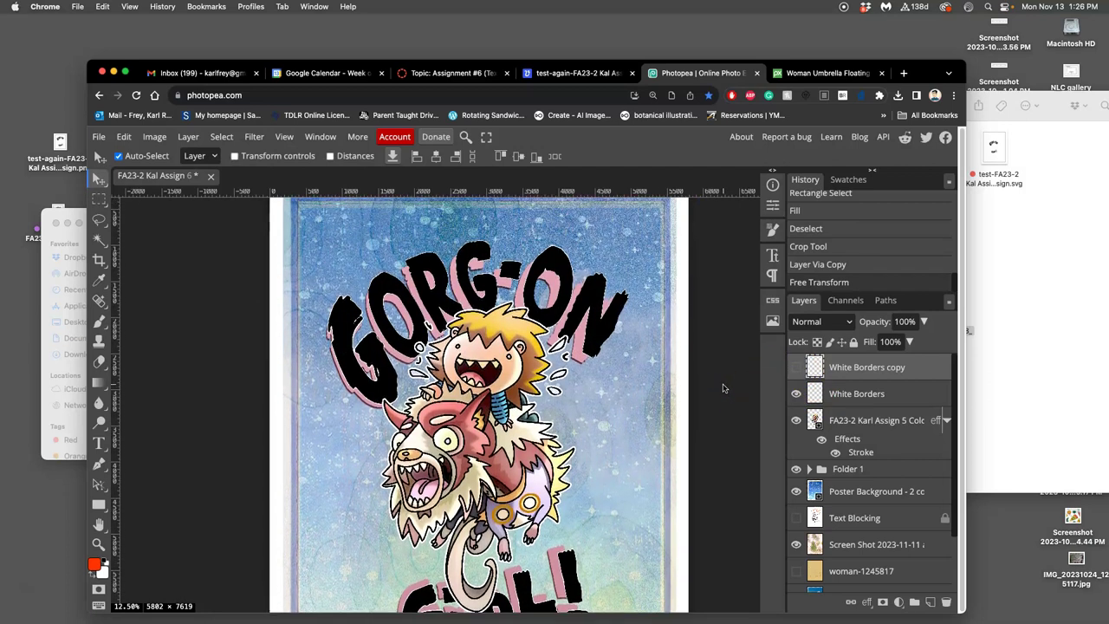
scroll(724, 387, up, 1)
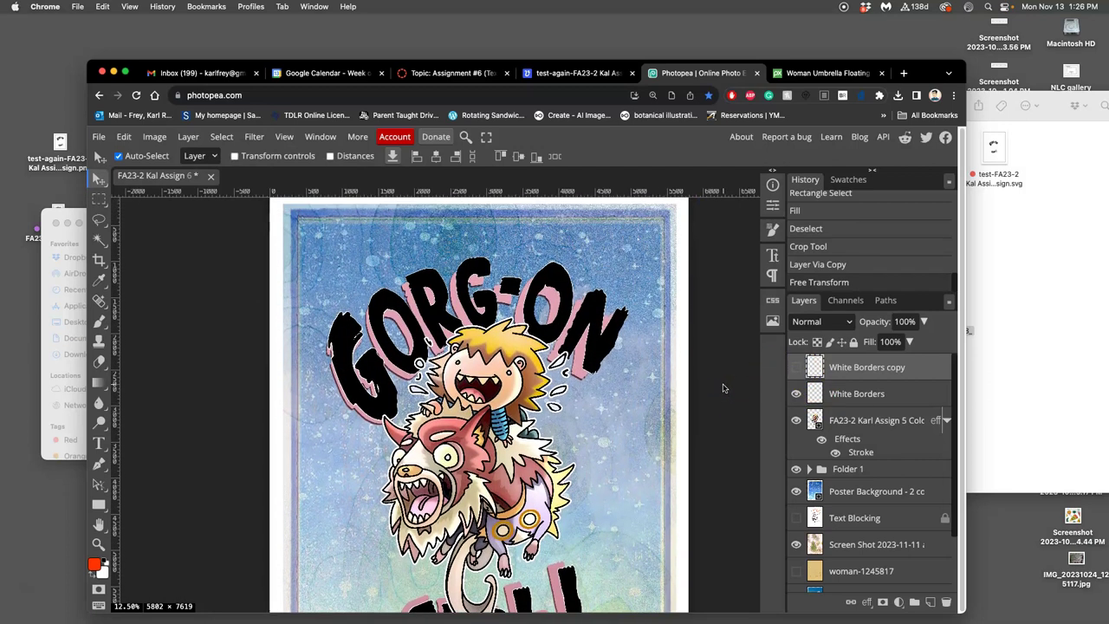
click(796, 368)
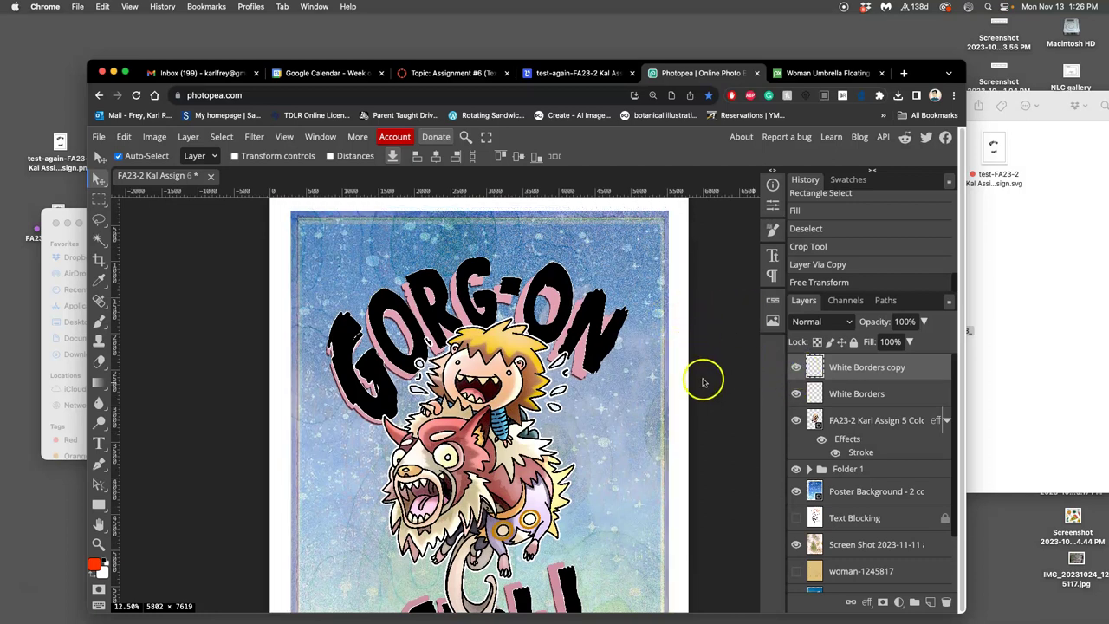
scroll(708, 397, down, 1)
scroll(708, 397, down, 2)
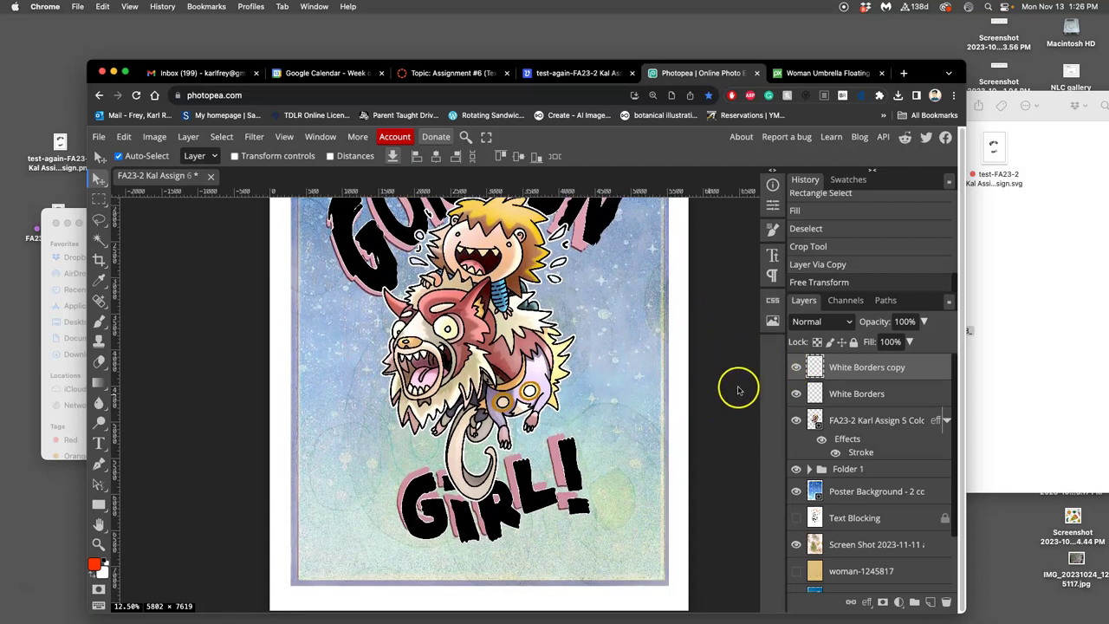
key(super+j)
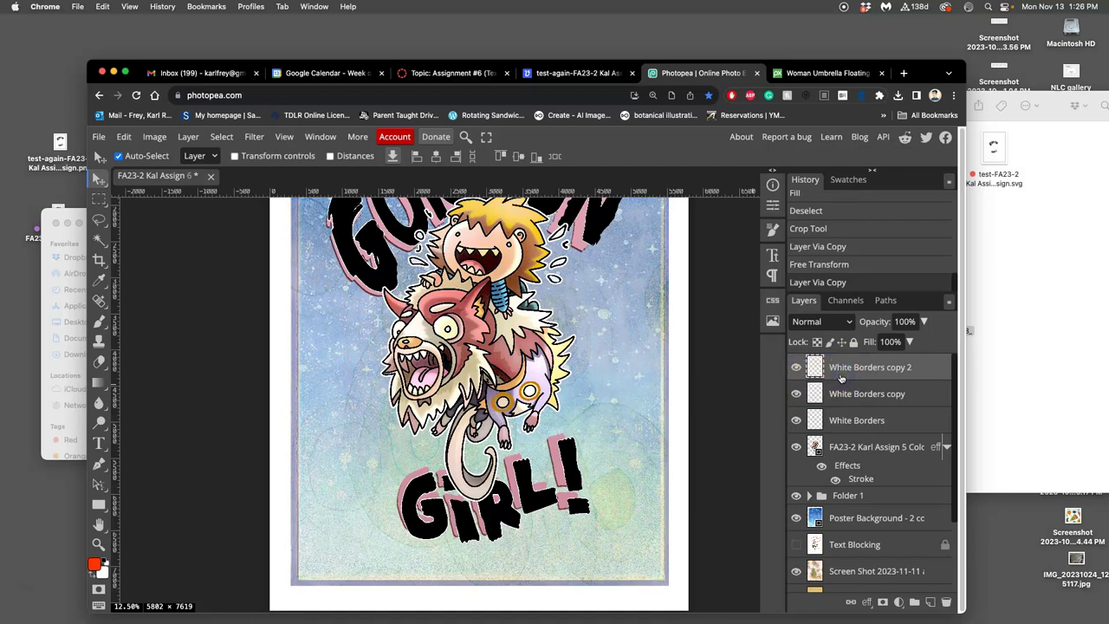
Delete the stray copy 3 layer and scale White Borders copy 2 to 95.45% × 95.77%
key(super+j)
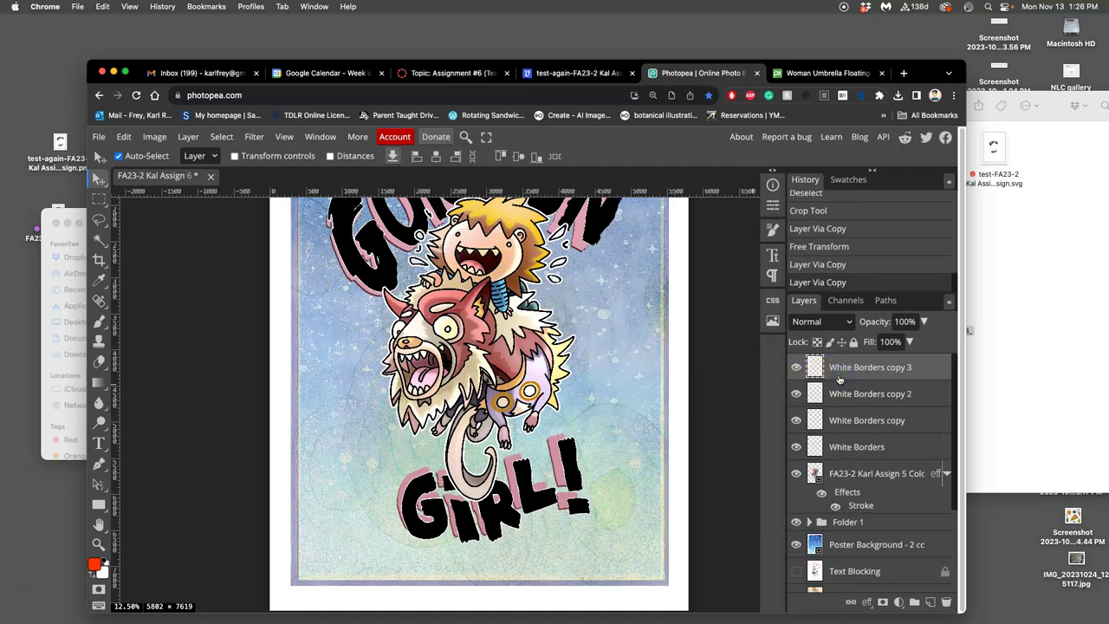
key(Delete)
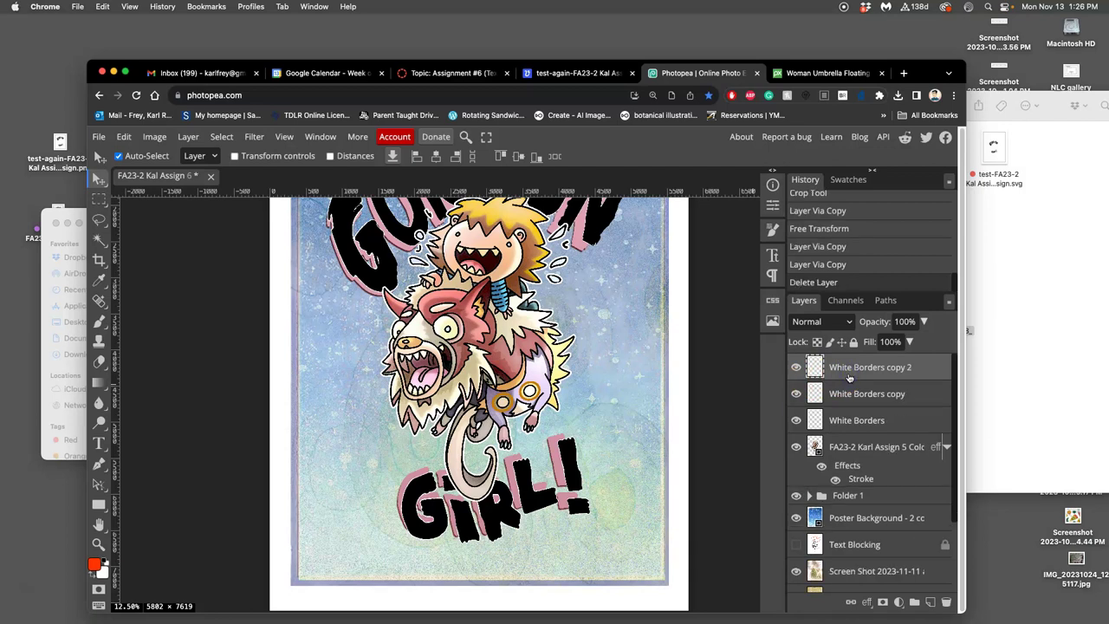
key(super+t)
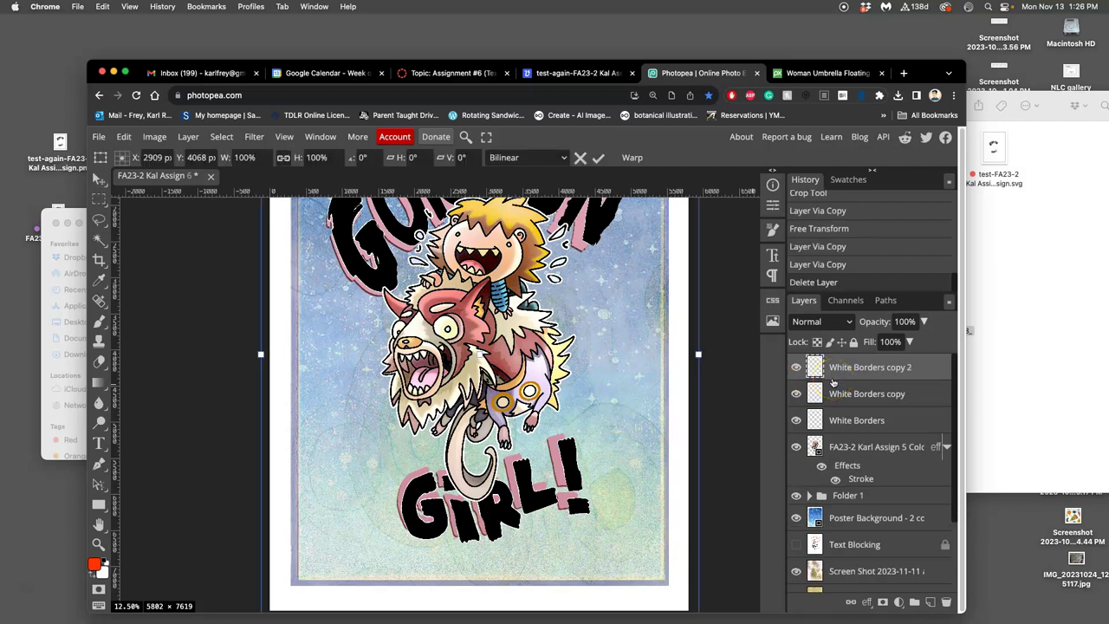
key(super+minus)
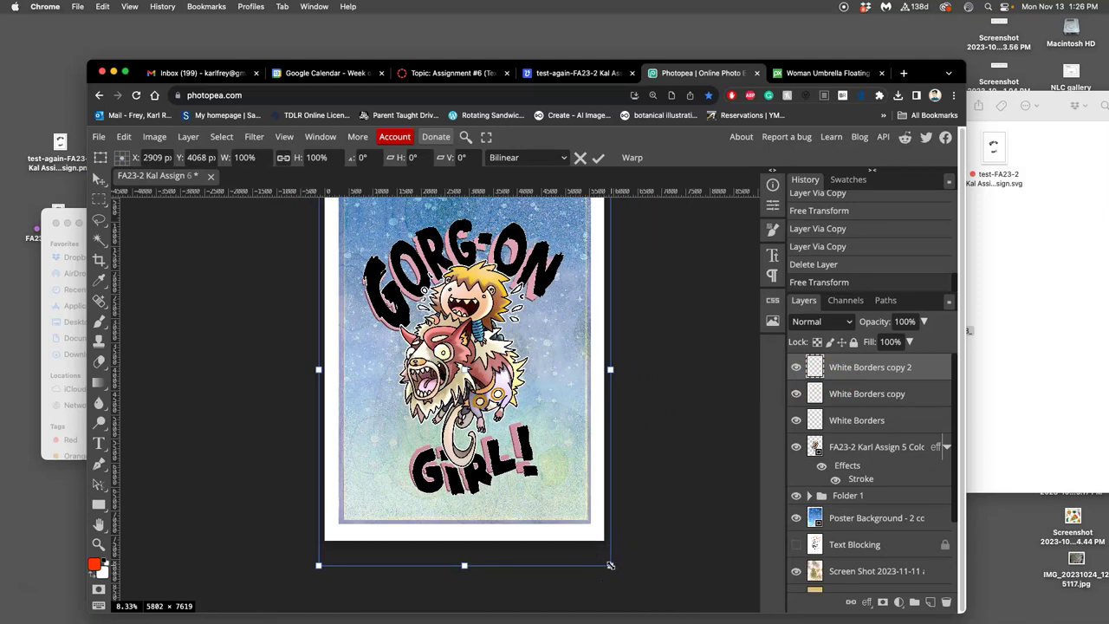
drag(610, 565, 605, 560)
scroll(573, 450, up, 3)
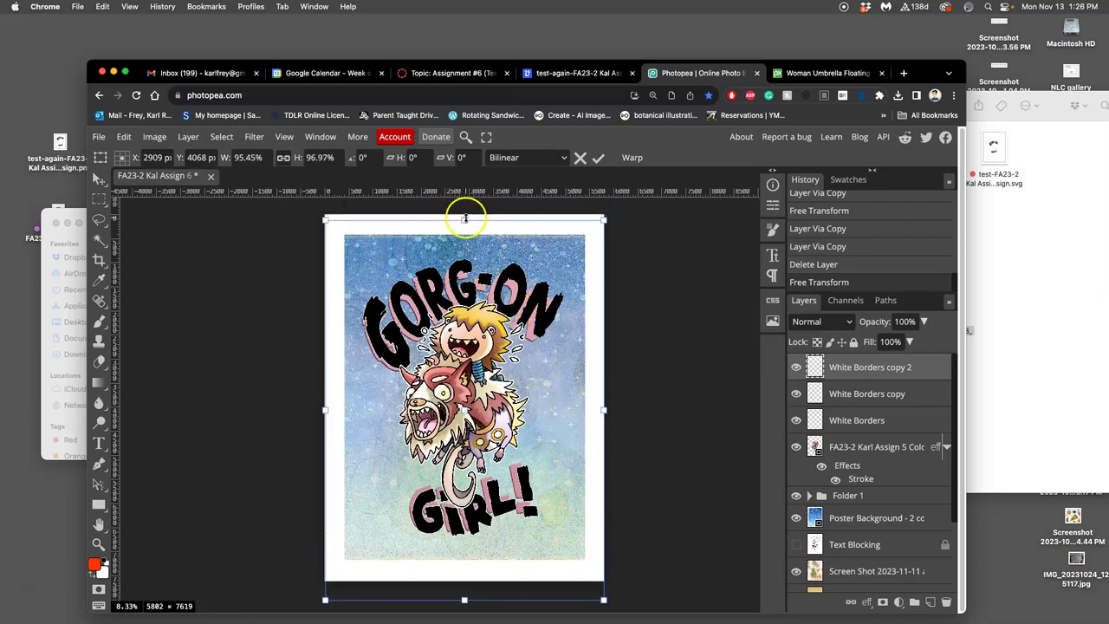
drag(466, 218, 464, 223)
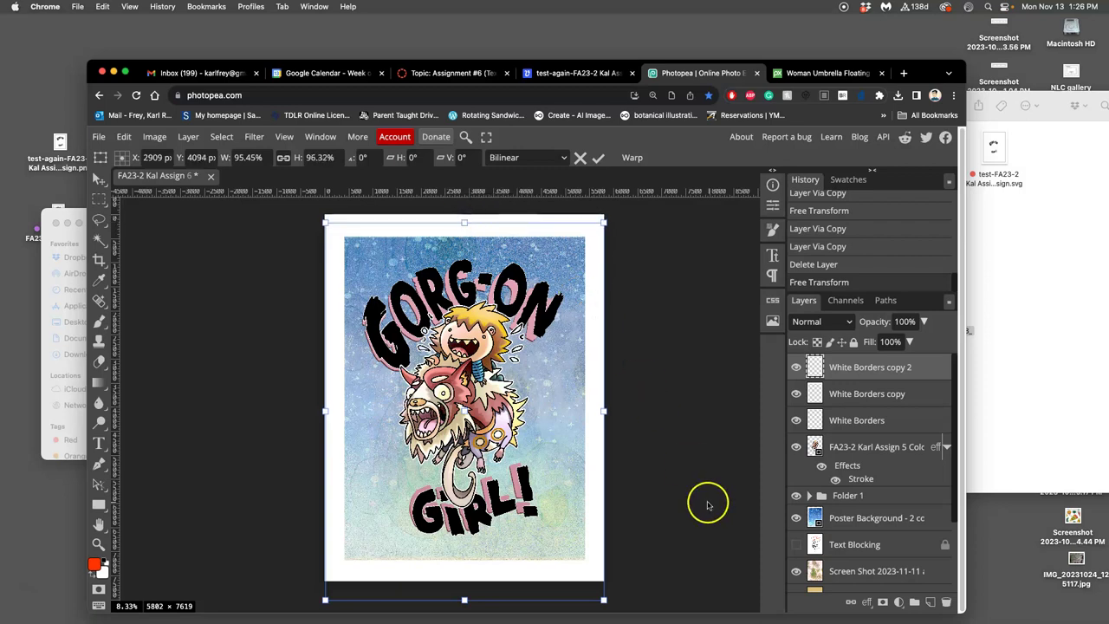
drag(466, 601, 465, 597)
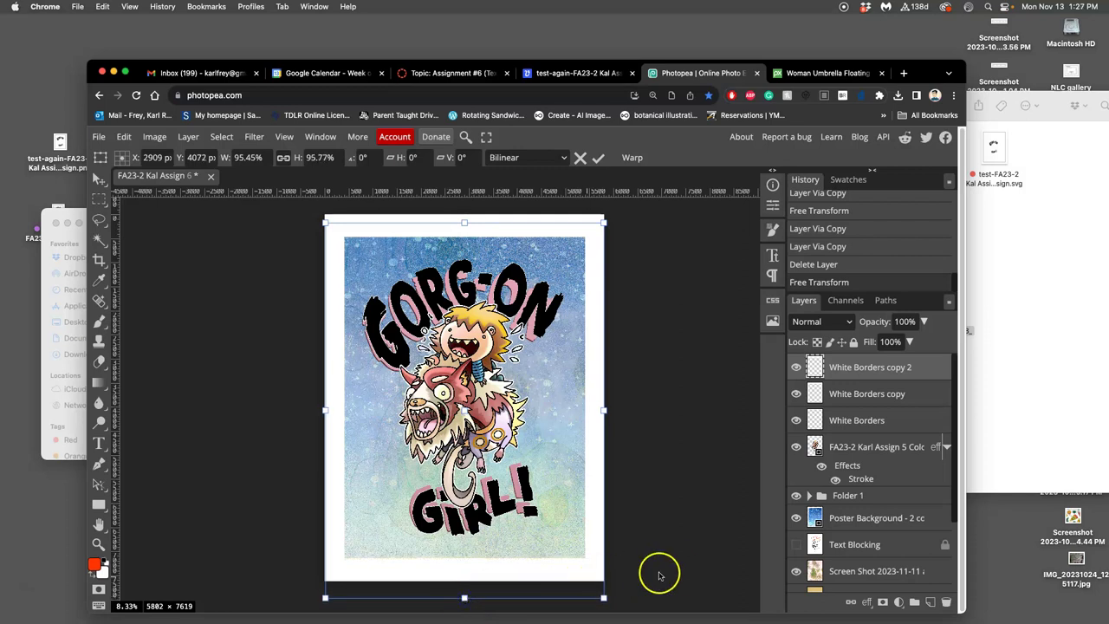
key(Return)
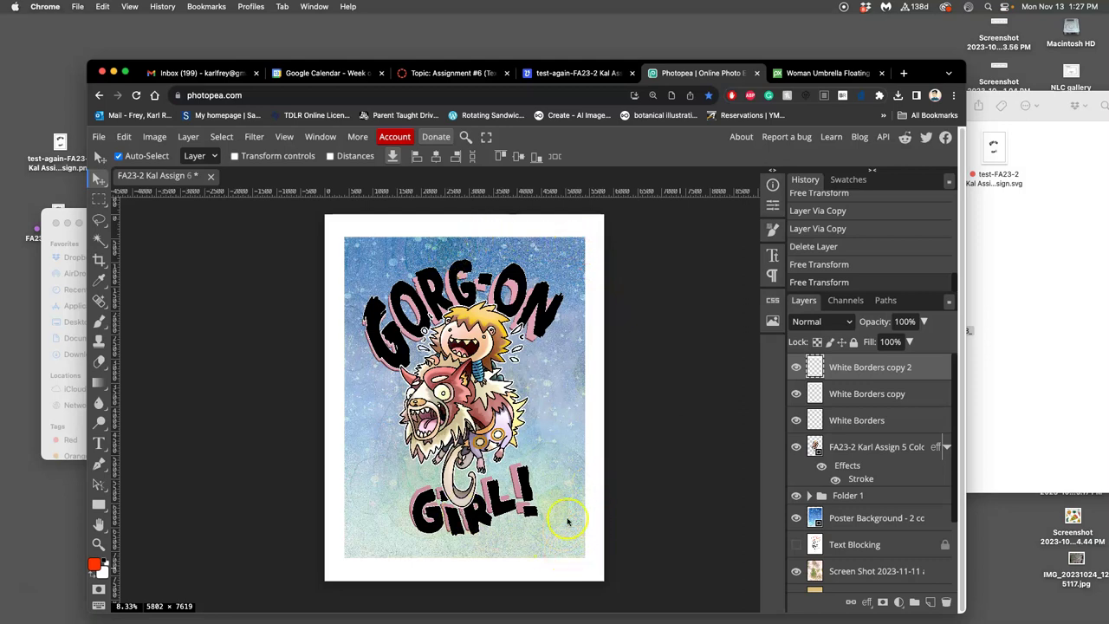
click(797, 367)
Add a 3 px outside Stroke in navy #161a52 to White Borders copy 2
click(797, 367)
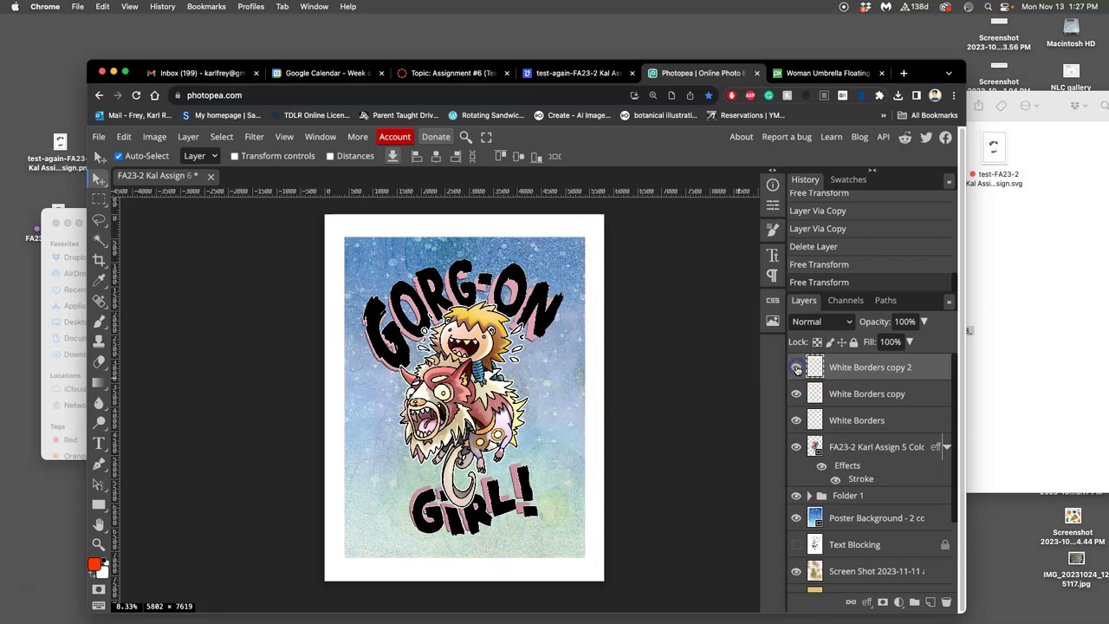
double_click(928, 374)
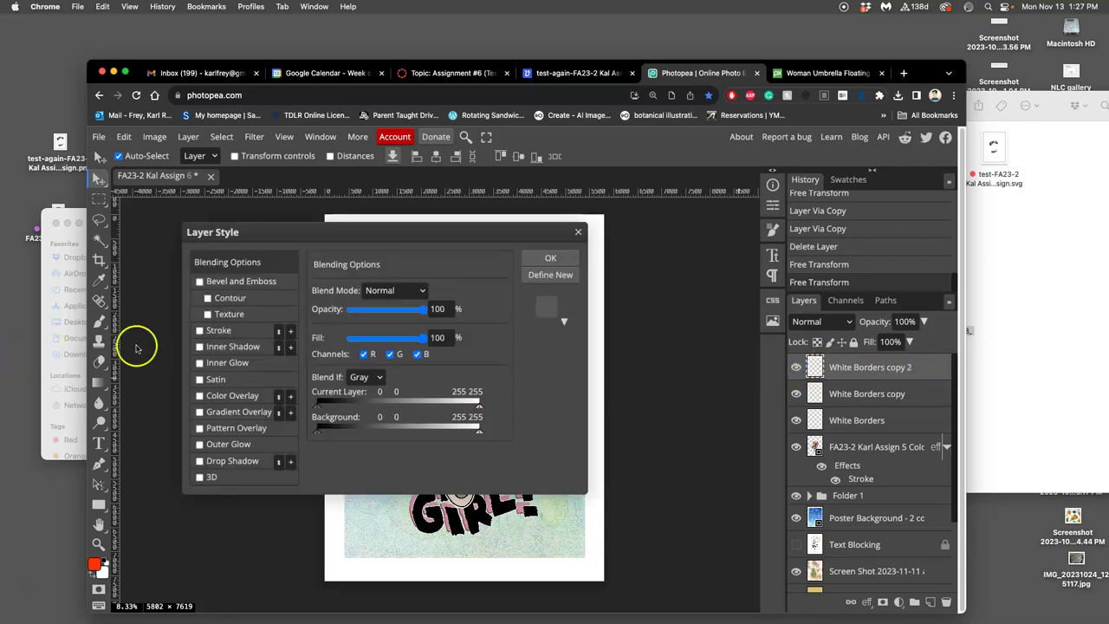
click(199, 332)
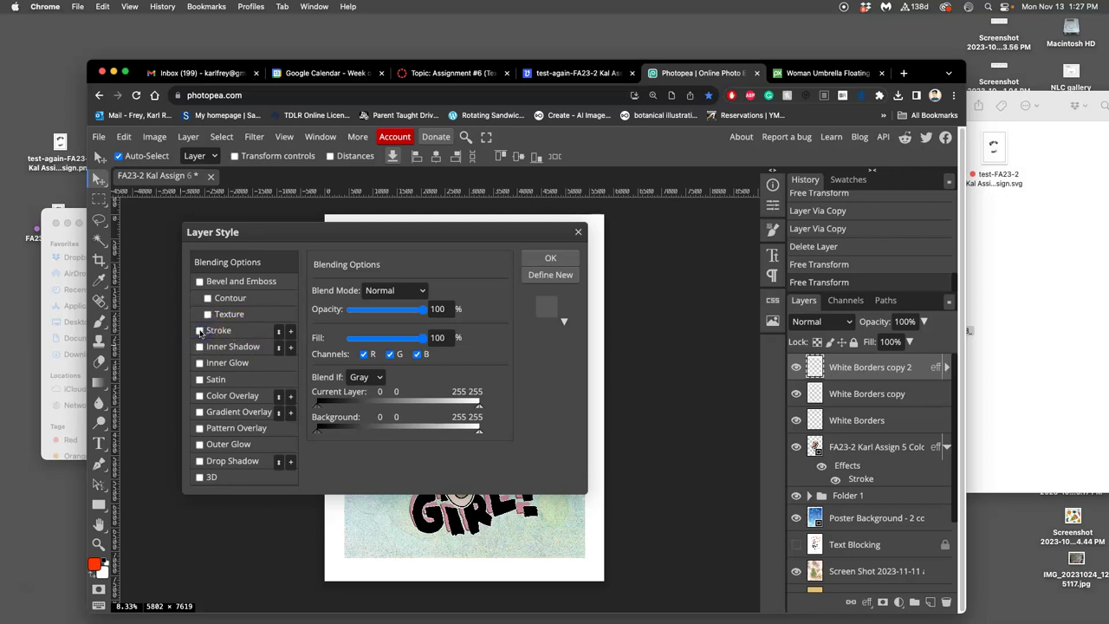
click(247, 333)
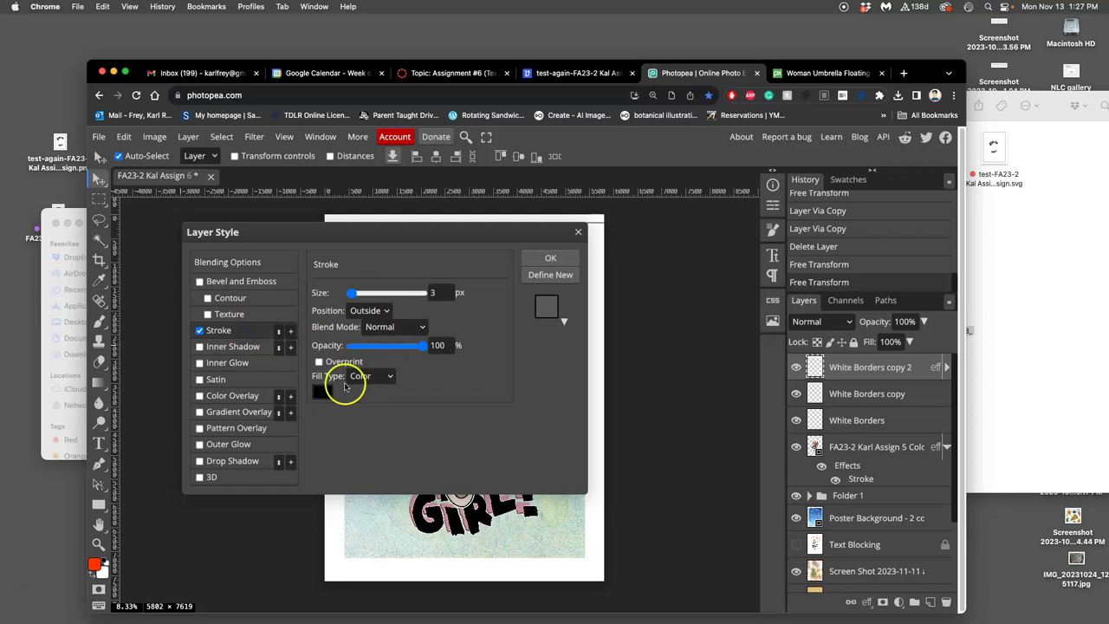
click(334, 392)
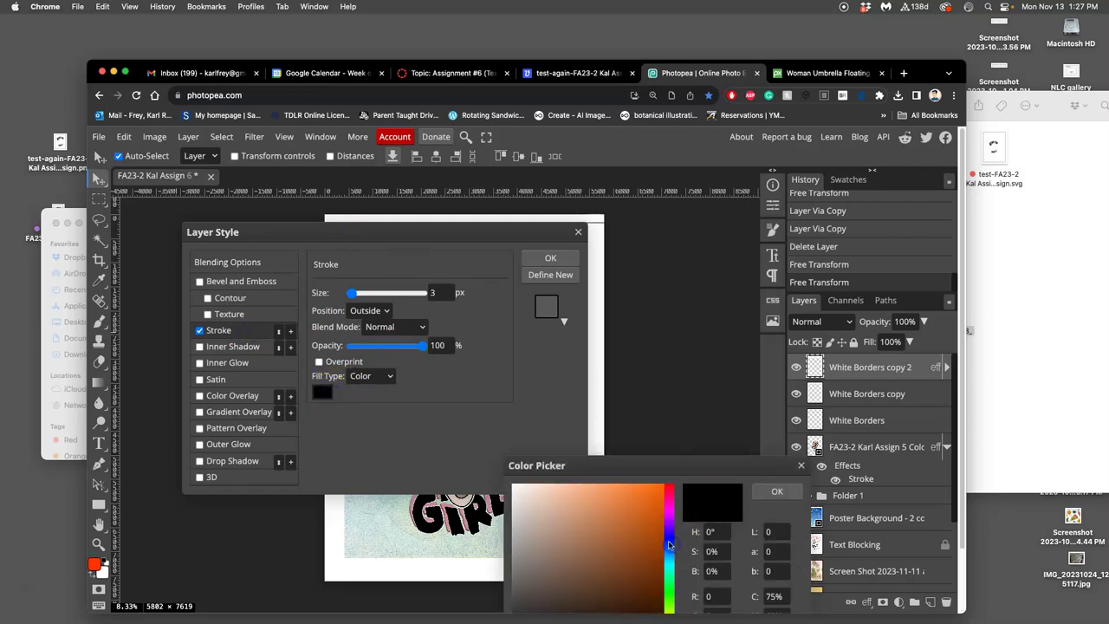
drag(649, 471, 657, 336)
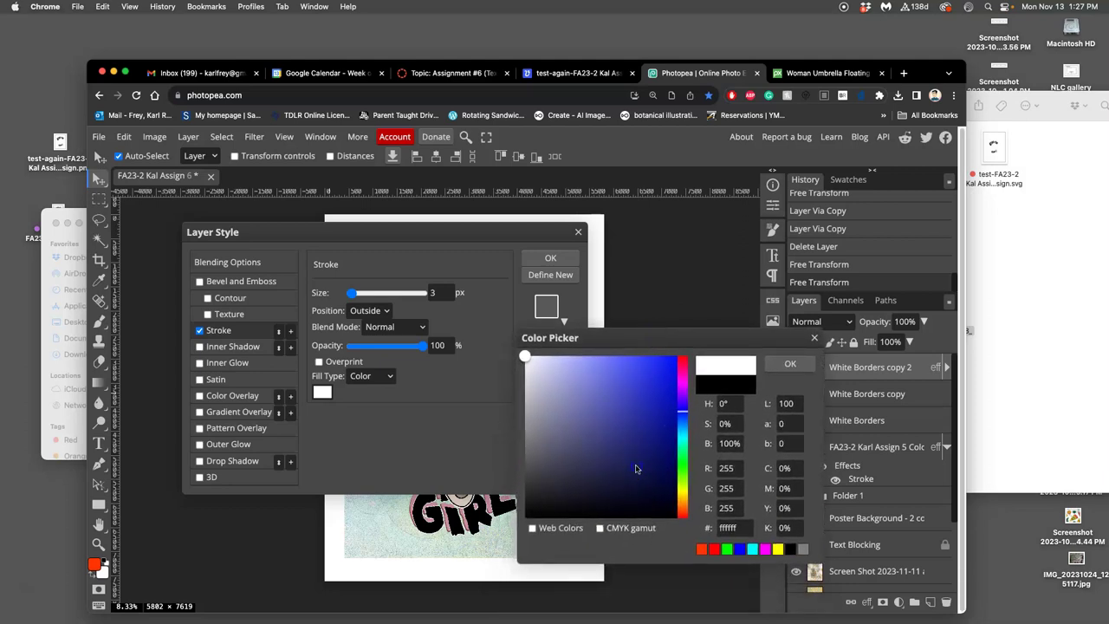
click(635, 469)
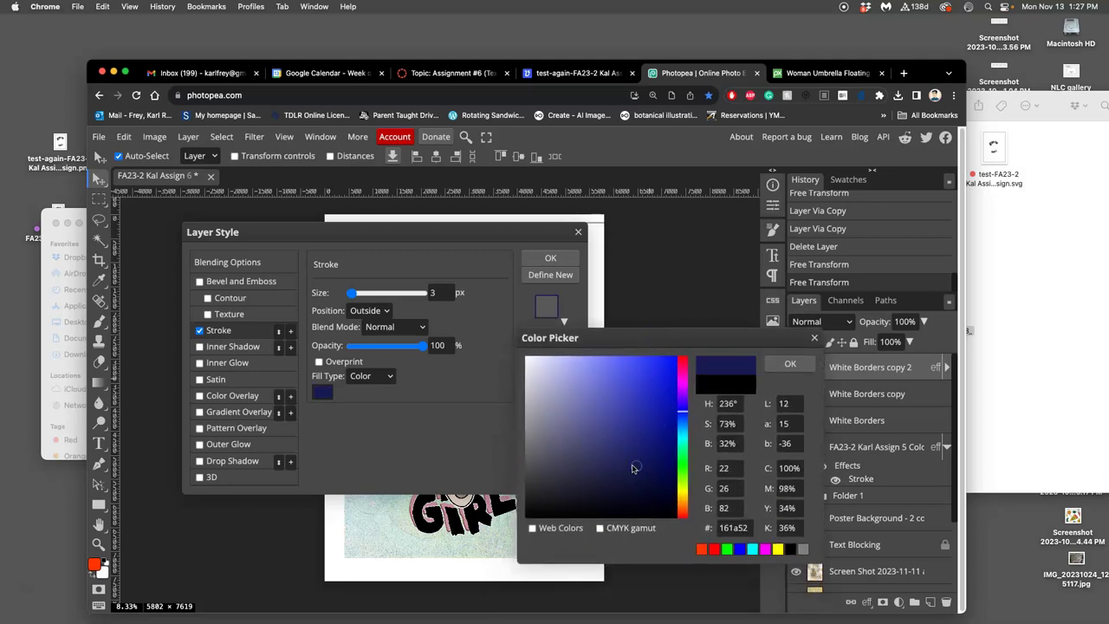